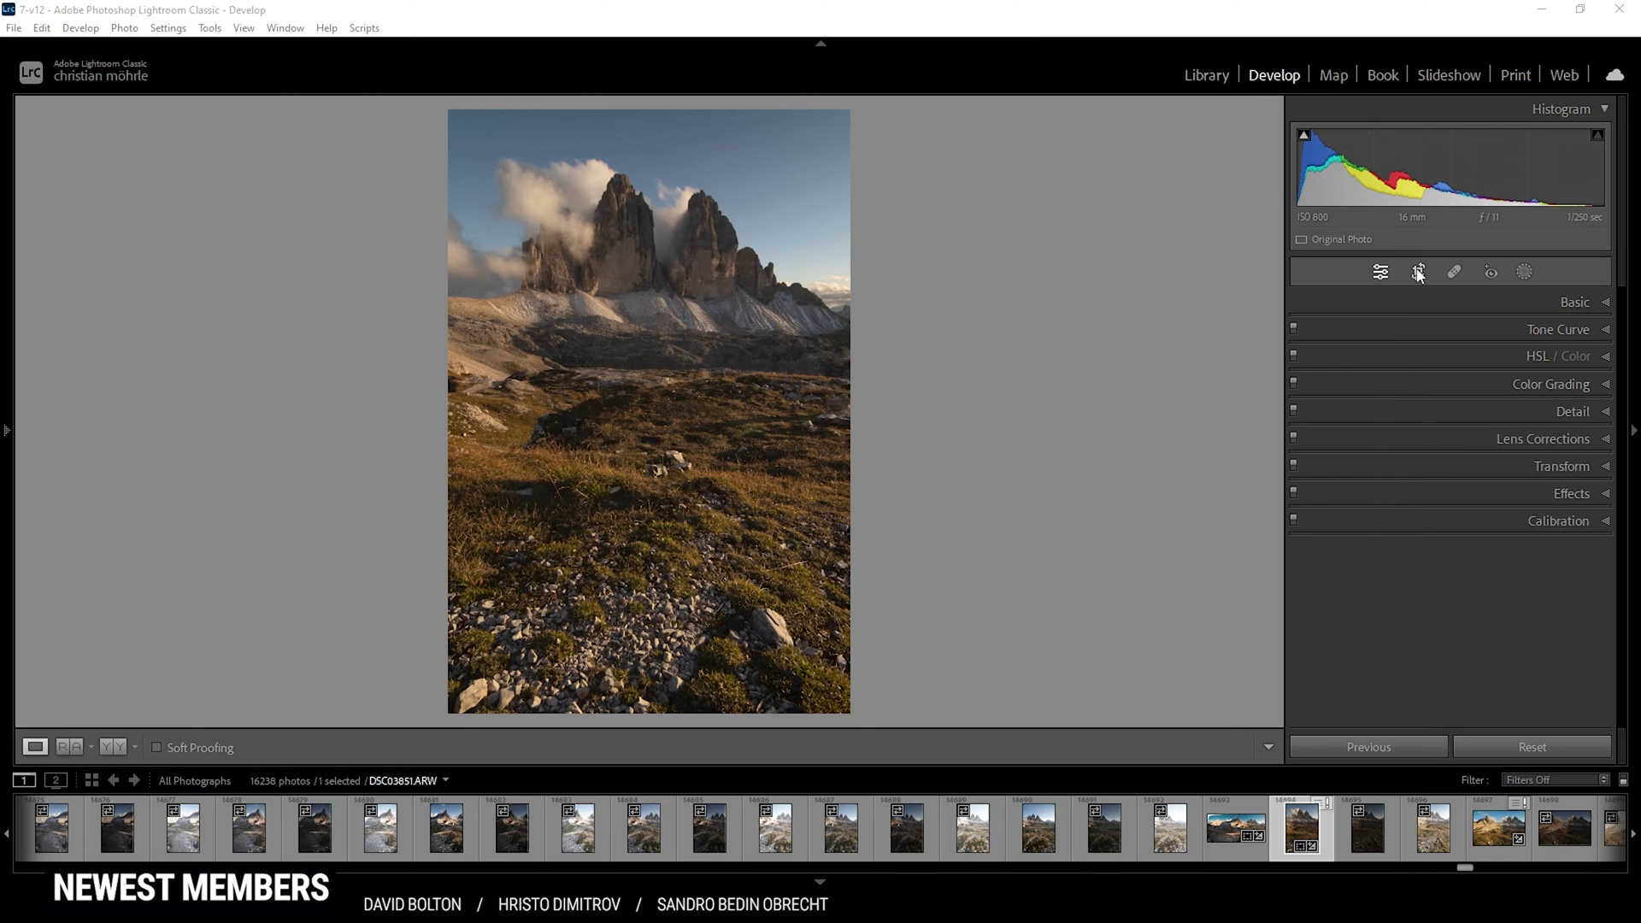
- Review the straightening, apply the Adobe Landscape profile, and warm the white balance temperature
{"action": "left_click", "coordinate": [1419, 272]}
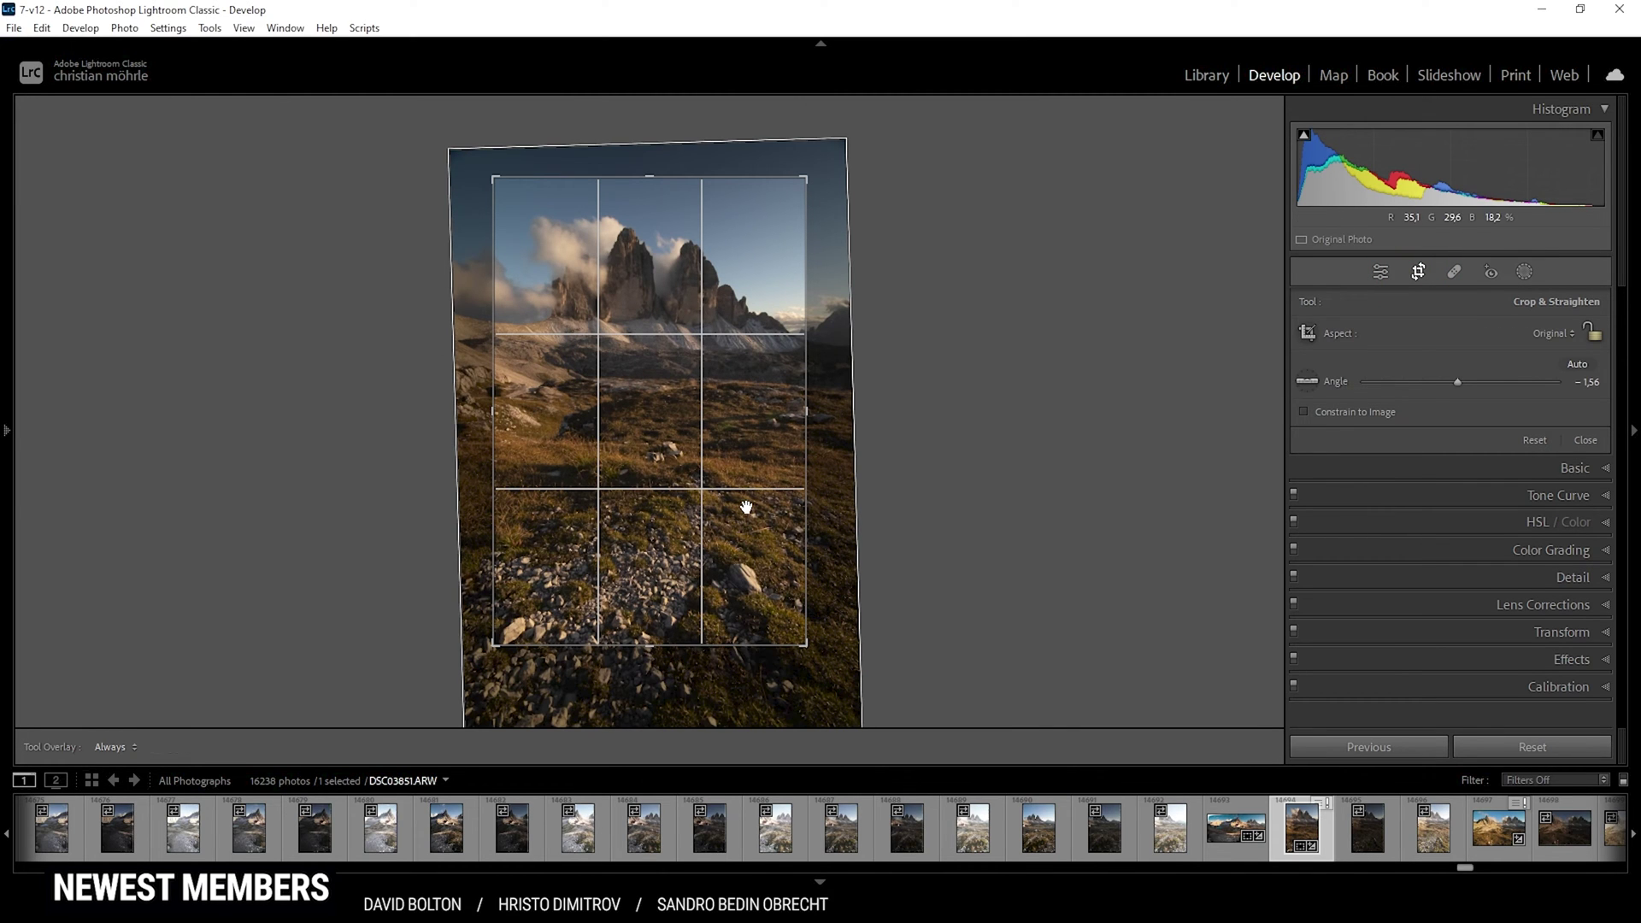
{"action": "left_click", "coordinate": [1419, 273]}
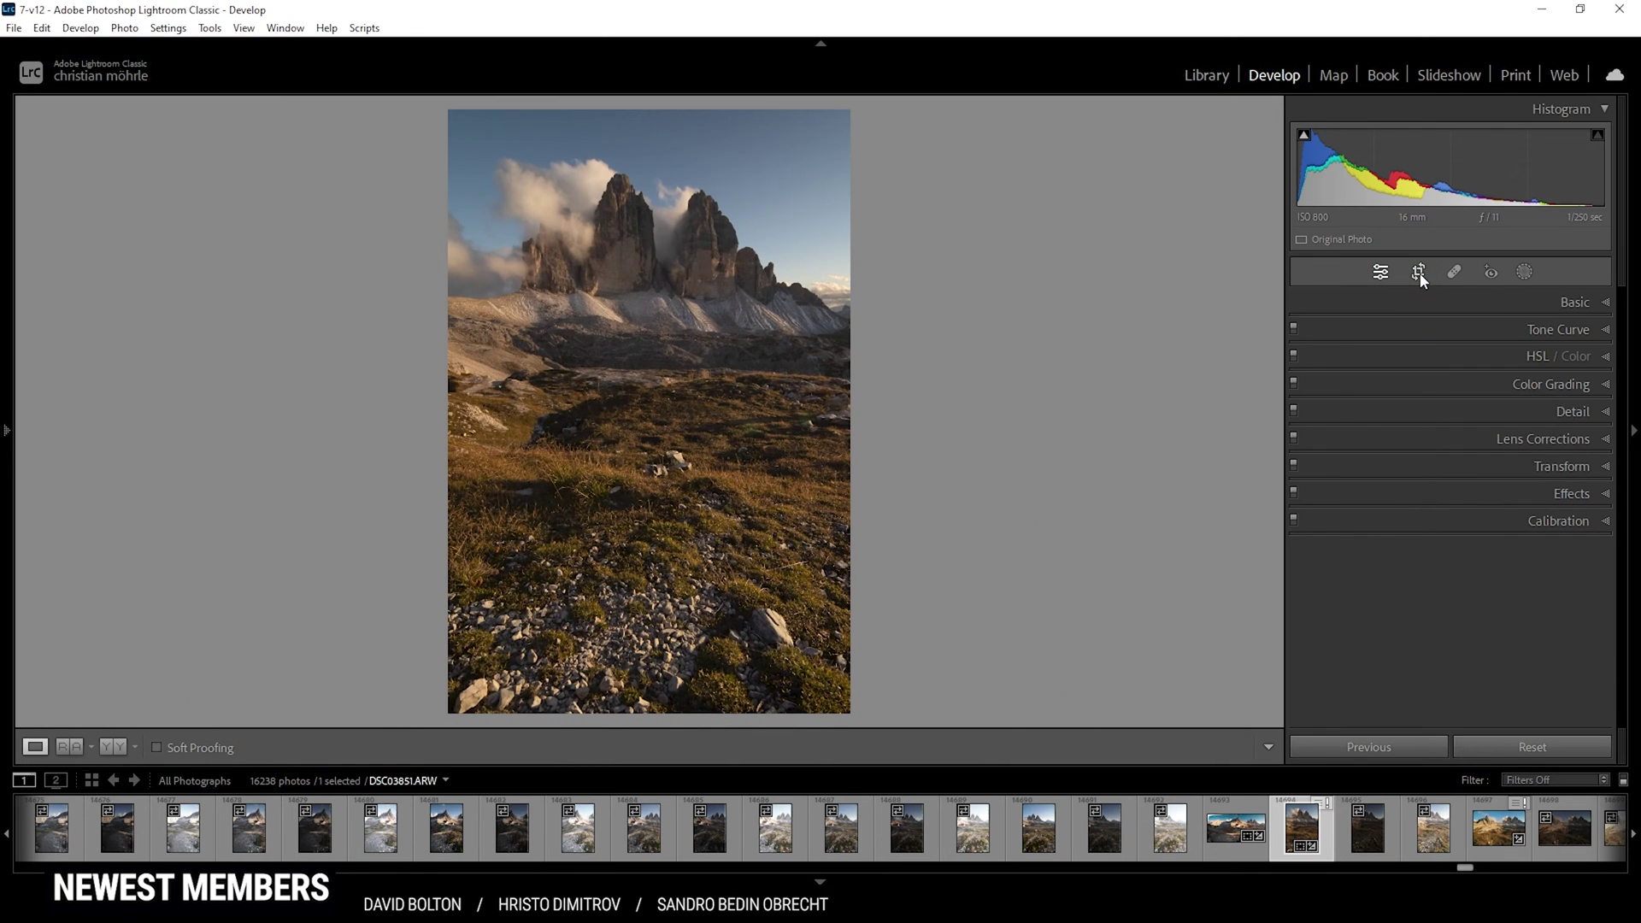
{"action": "left_click", "coordinate": [1598, 304]}
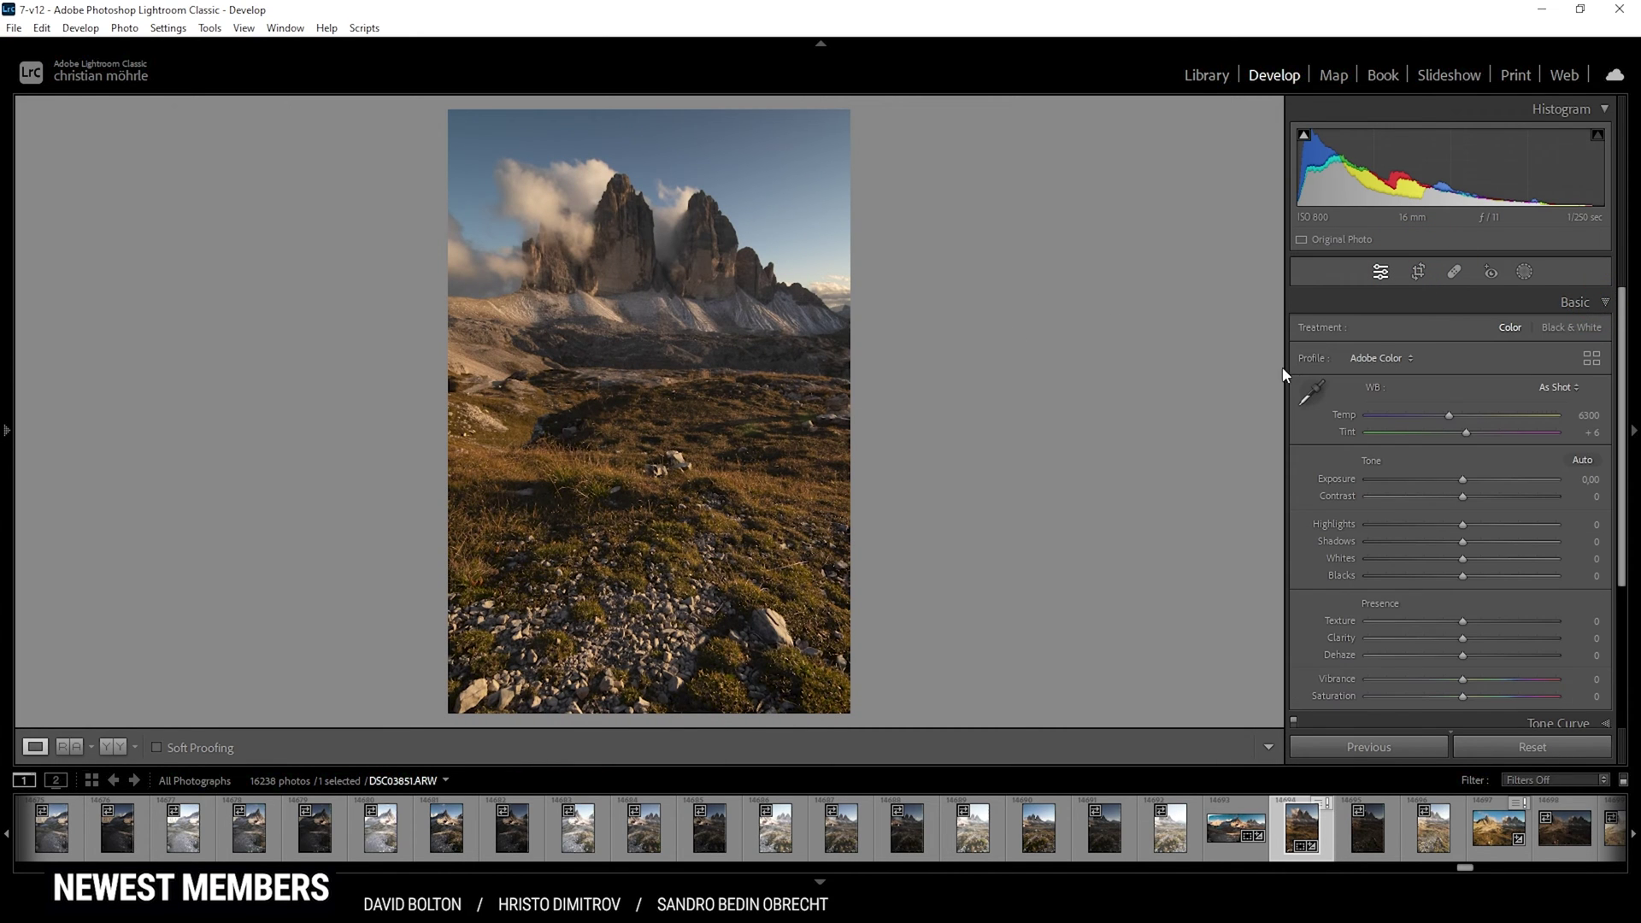
{"action": "left_click", "coordinate": [1400, 360]}
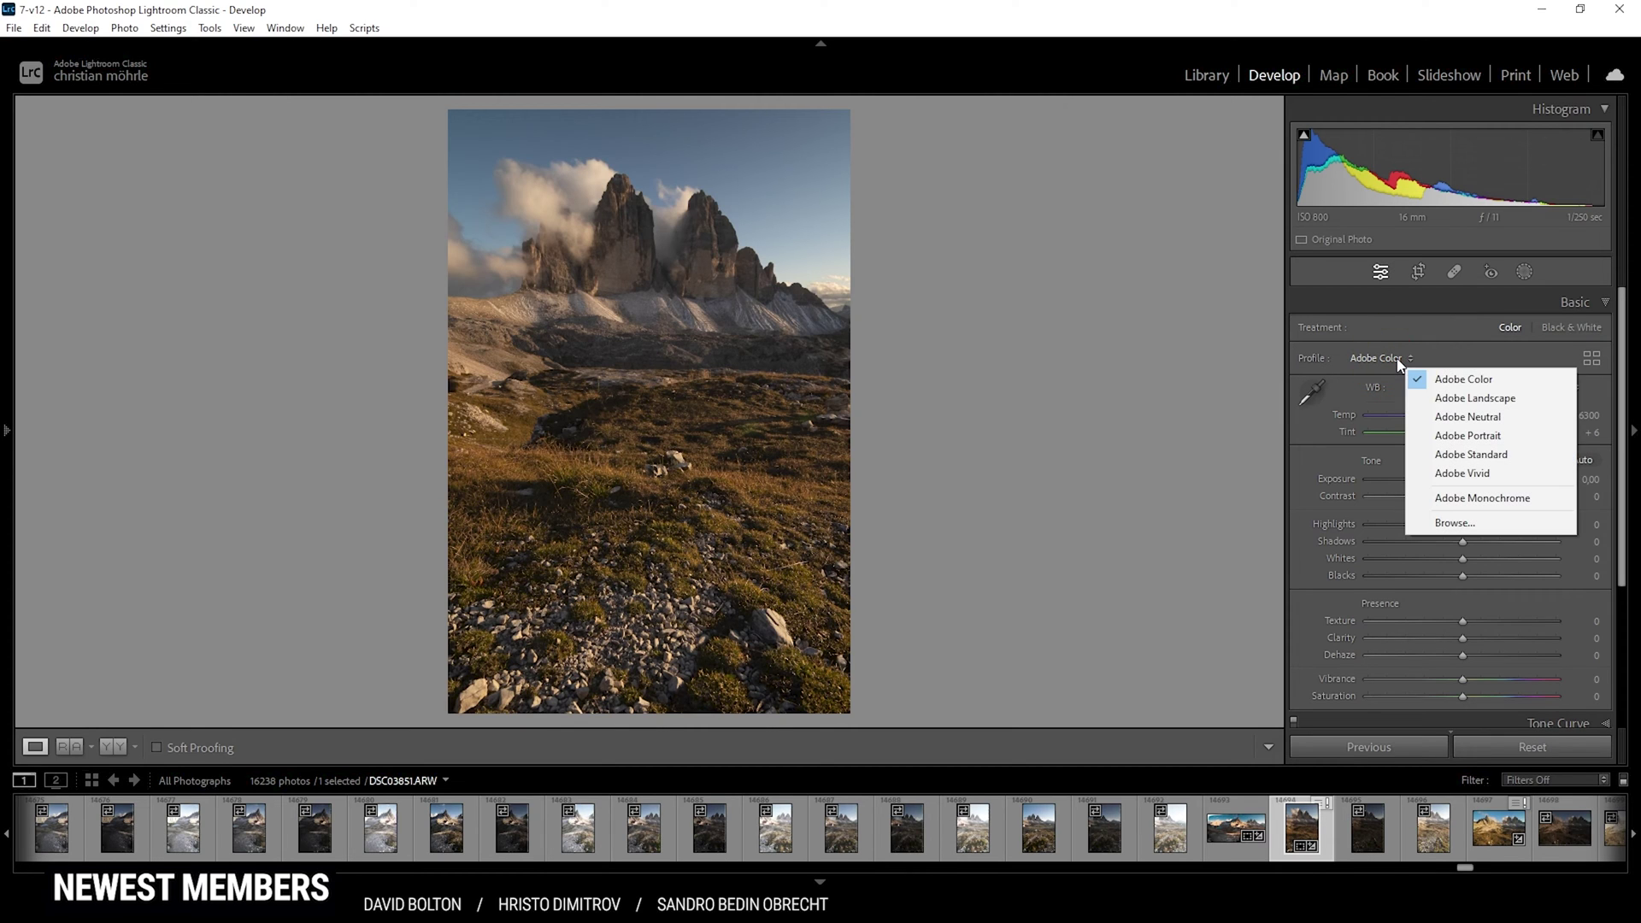
{"action": "left_click", "coordinate": [1438, 399]}
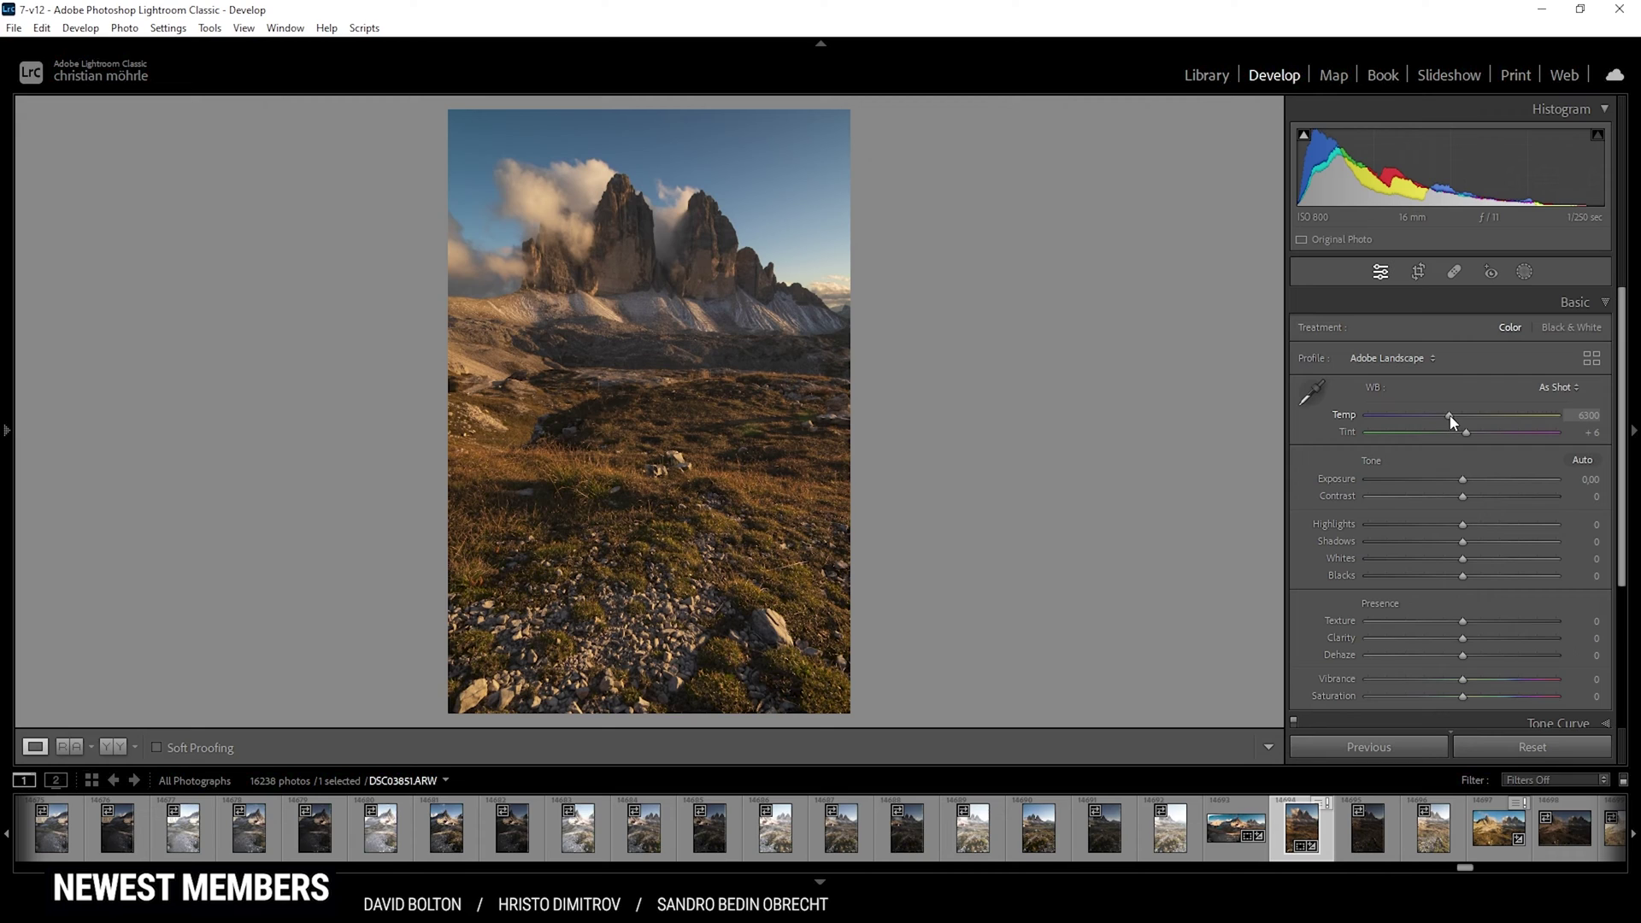
{"action": "left_click_drag", "start_coordinate": [1449, 416], "coordinate": [1457, 417]}
- Set Exposure +0.52, Highlights +10, Whites +12, Shadows −31, and reset Blacks to 0
{"action": "left_click_drag", "start_coordinate": [1460, 482], "coordinate": [1467, 479]}
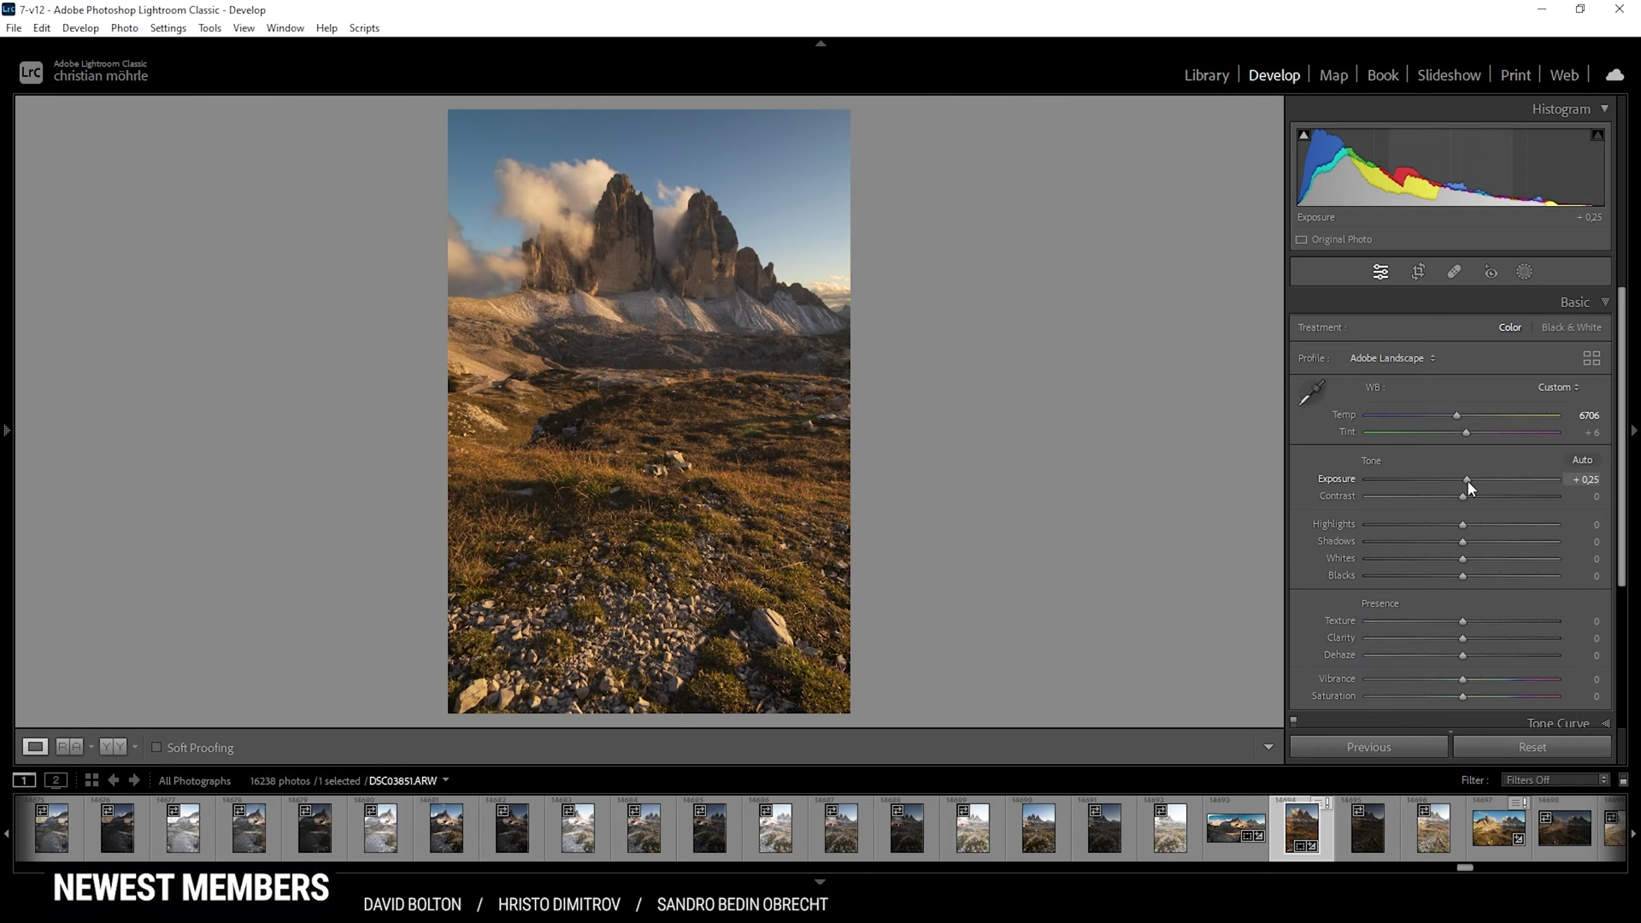
{"action": "left_click_drag", "start_coordinate": [1468, 480], "coordinate": [1474, 482]}
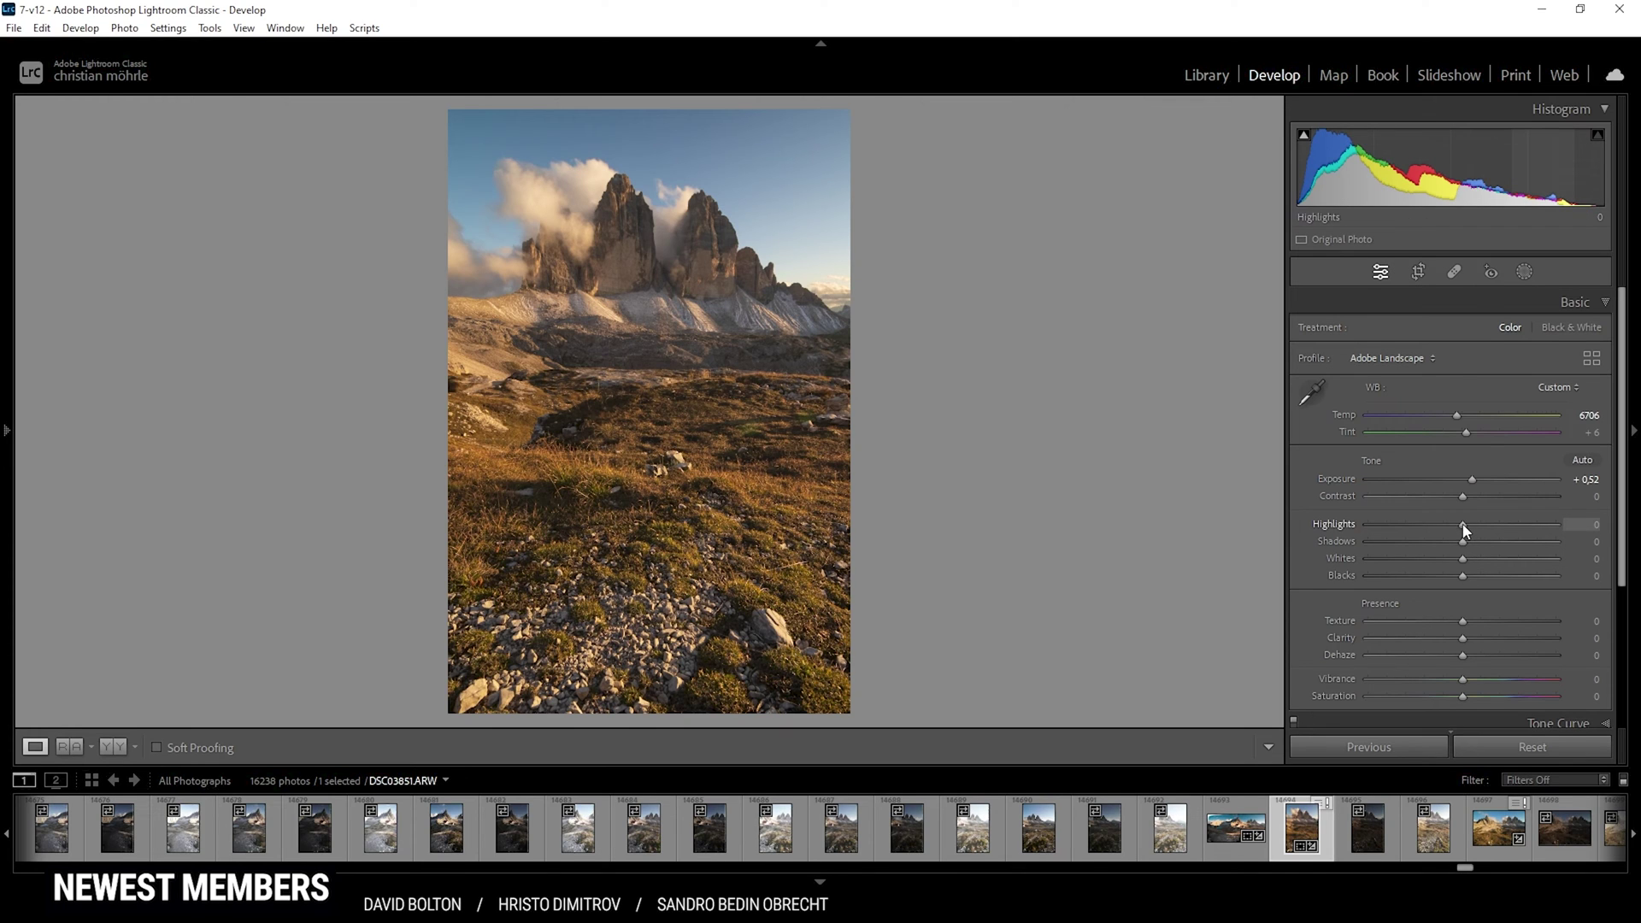
{"action": "left_click_drag", "start_coordinate": [1462, 524], "coordinate": [1471, 558]}
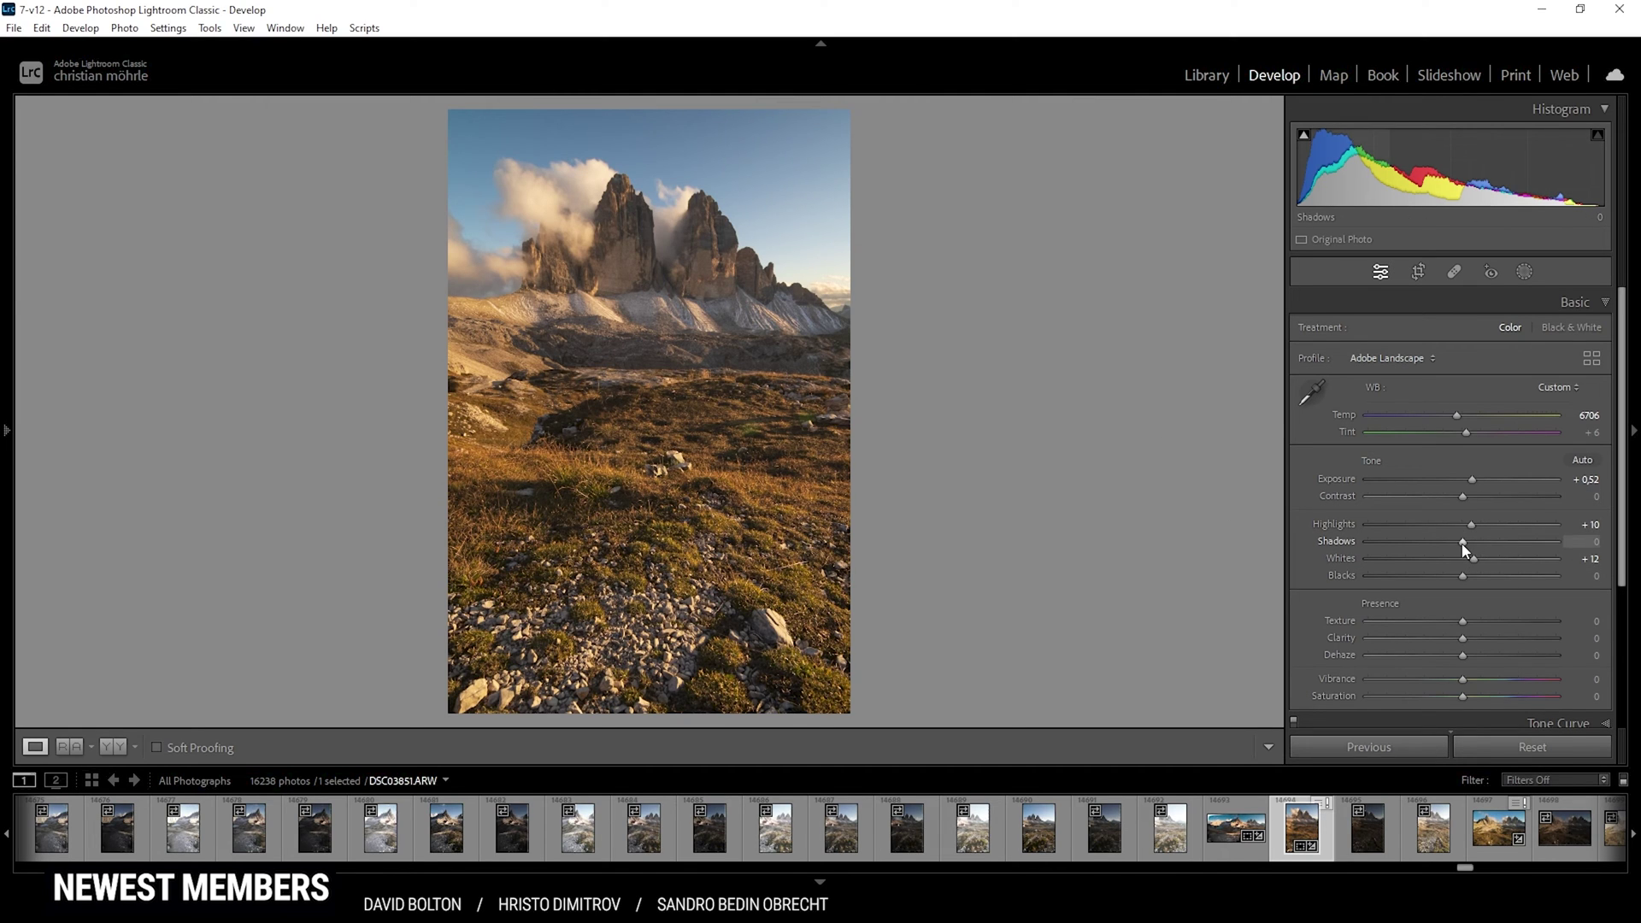
{"action": "left_click_drag", "start_coordinate": [1463, 544], "coordinate": [1432, 542]}
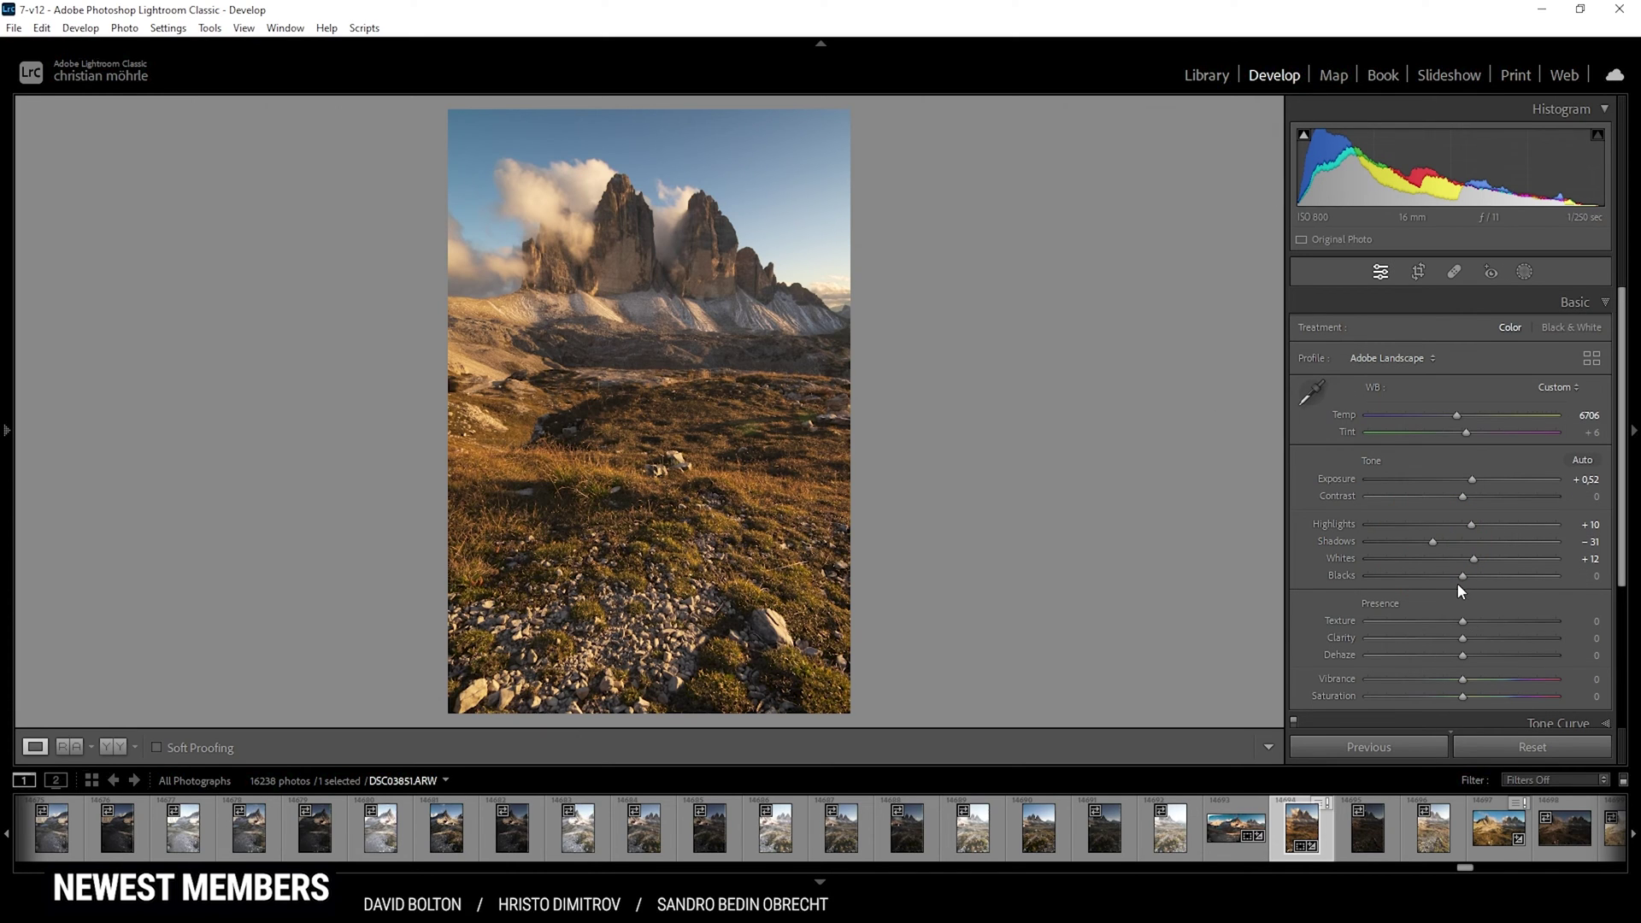
{"action": "left_click_drag", "start_coordinate": [1462, 580], "coordinate": [1431, 579]}
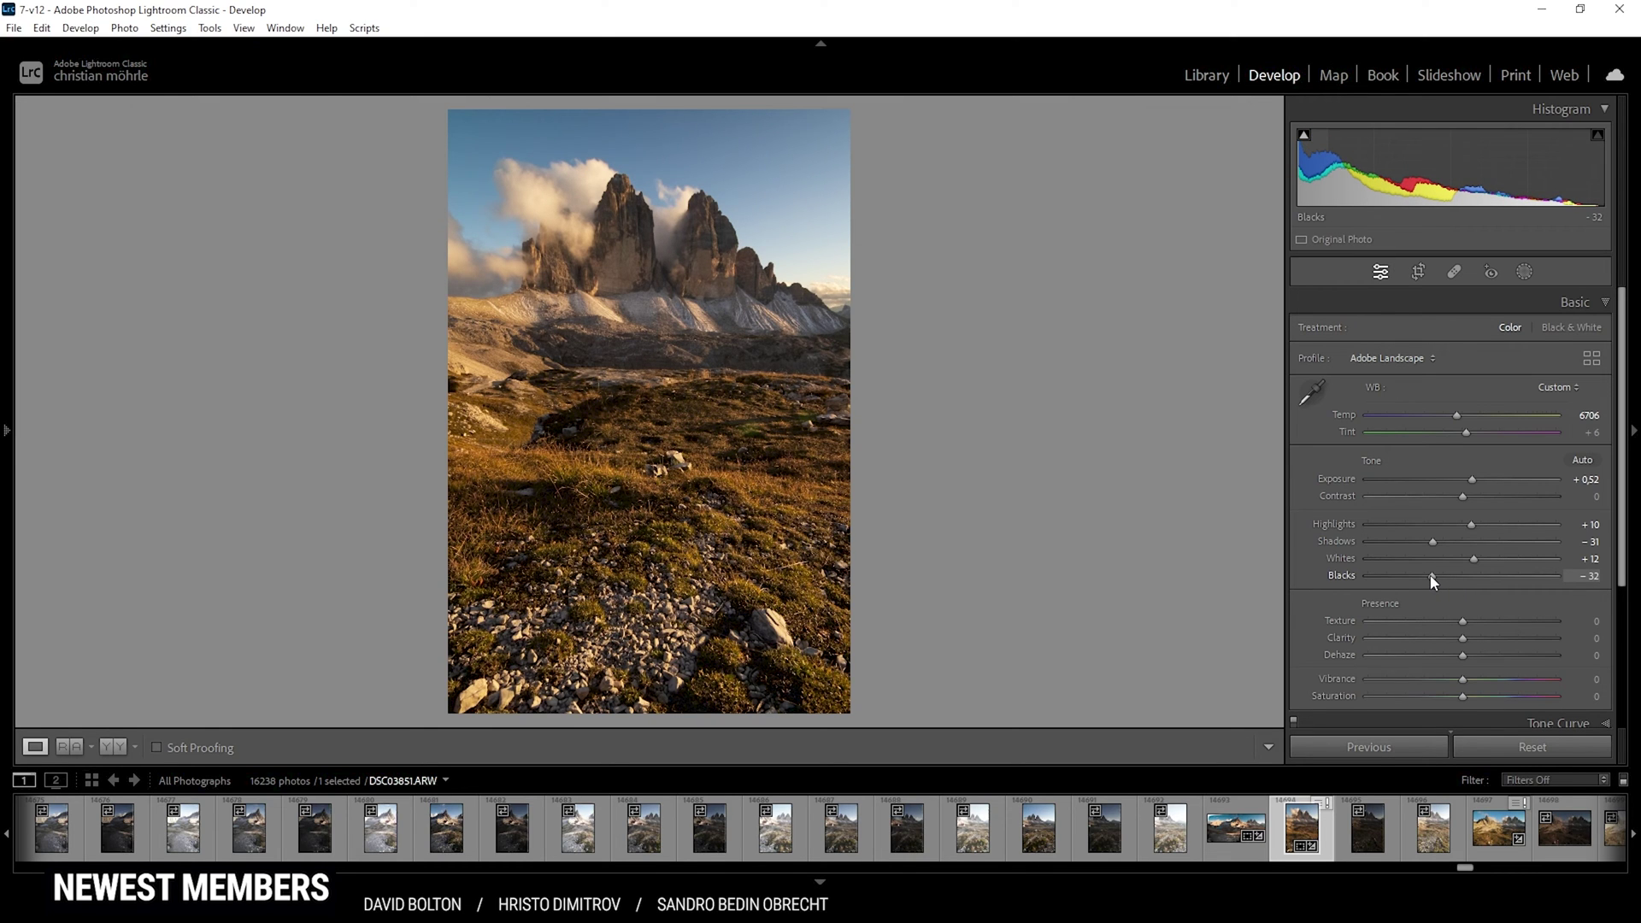
{"action": "double_click", "coordinate": [1433, 577]}
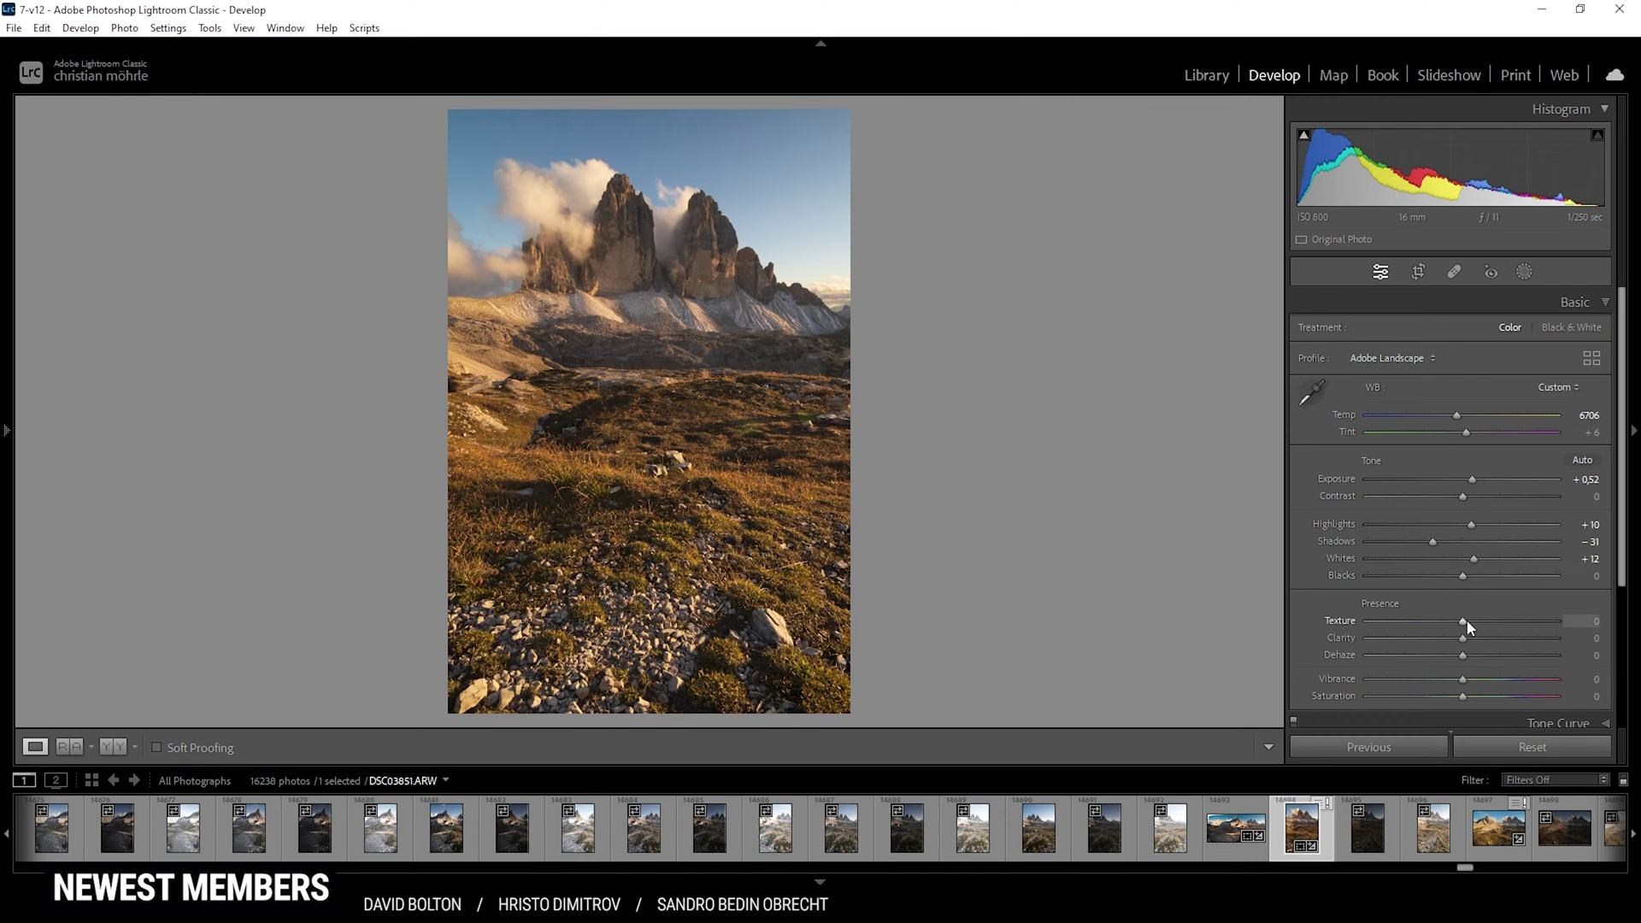
- Set Texture +5, Vibrance +13, Saturation +6, and compare before and after side by side
{"action": "left_click_drag", "start_coordinate": [1462, 621], "coordinate": [1469, 696]}
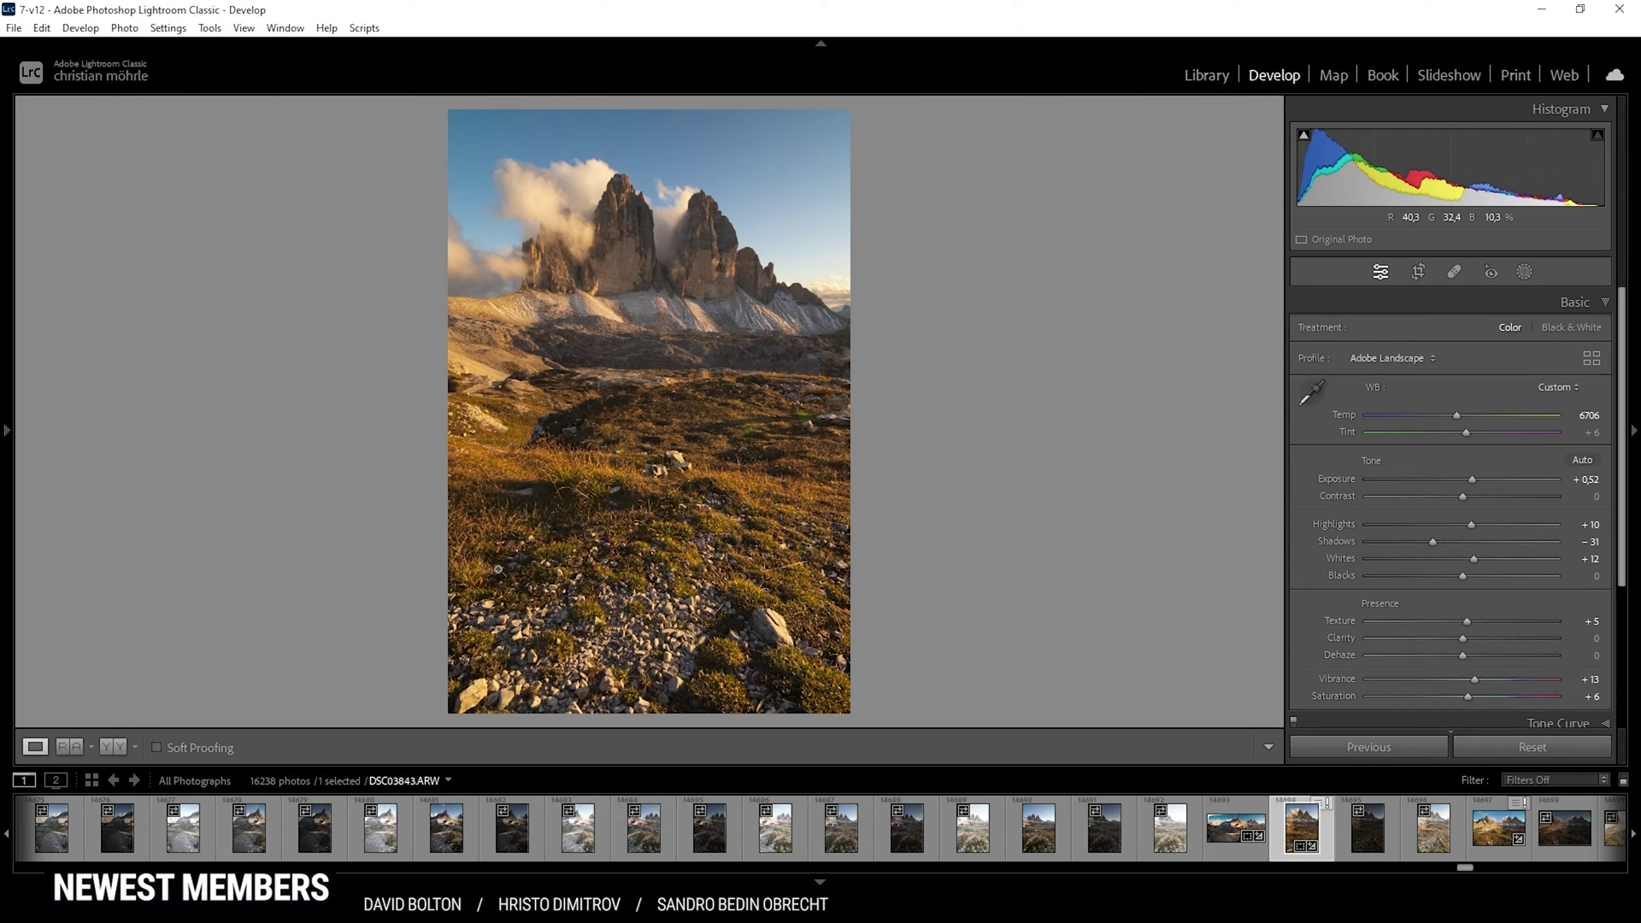
{"action": "left_click", "coordinate": [123, 749]}
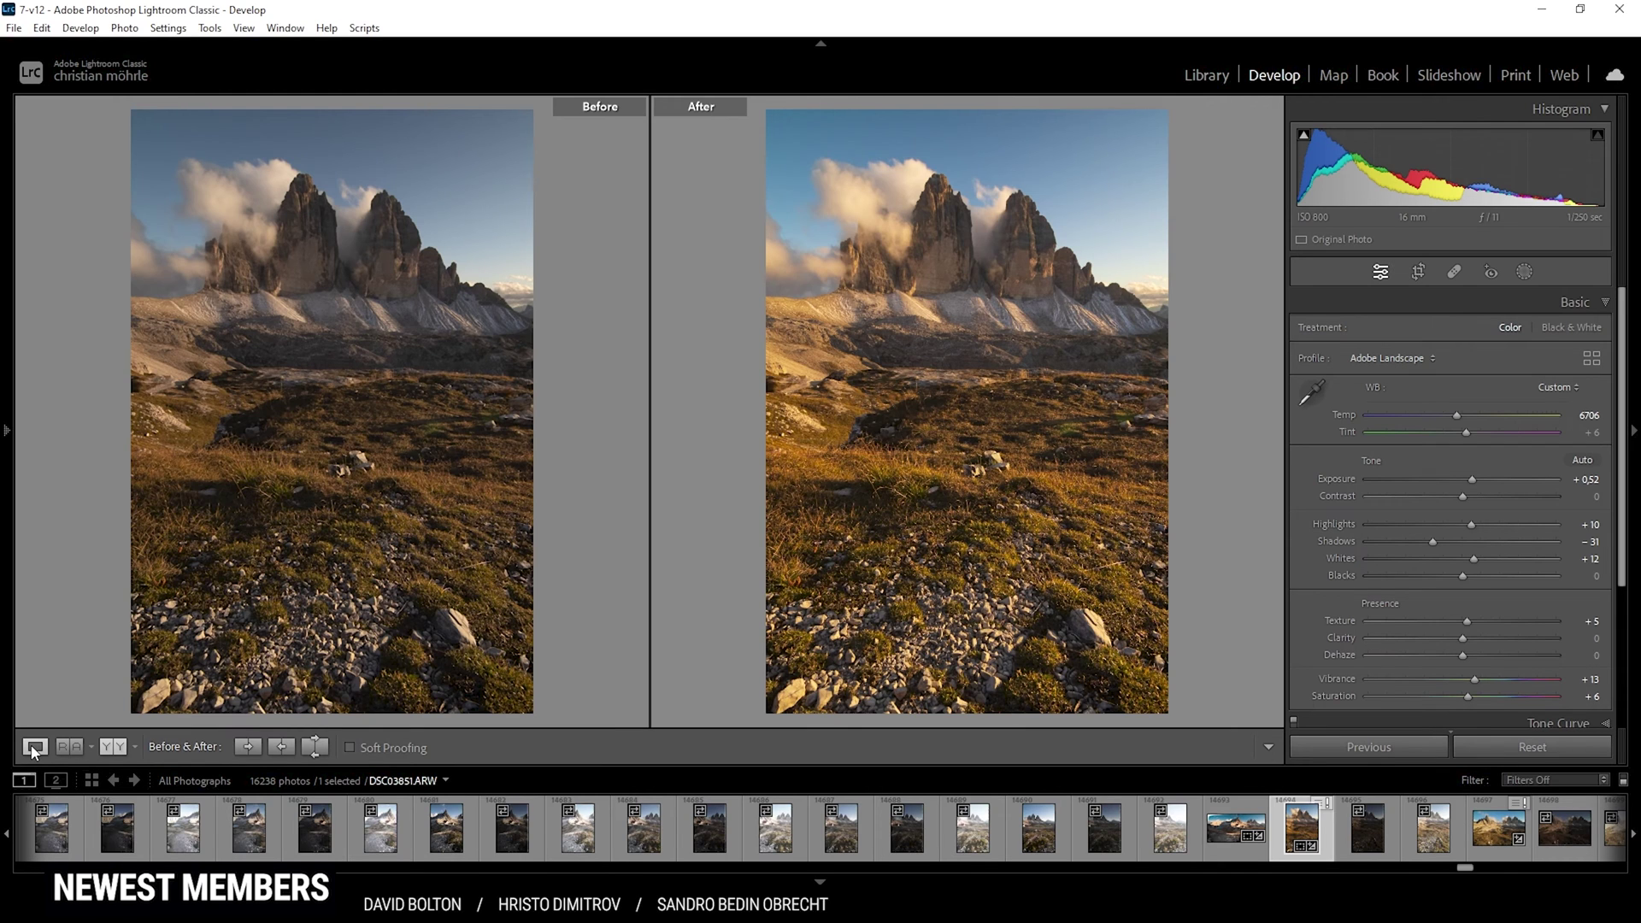
- Switch back to the single Loupe view and bring up the Masking options
{"action": "left_click", "coordinate": [34, 747]}
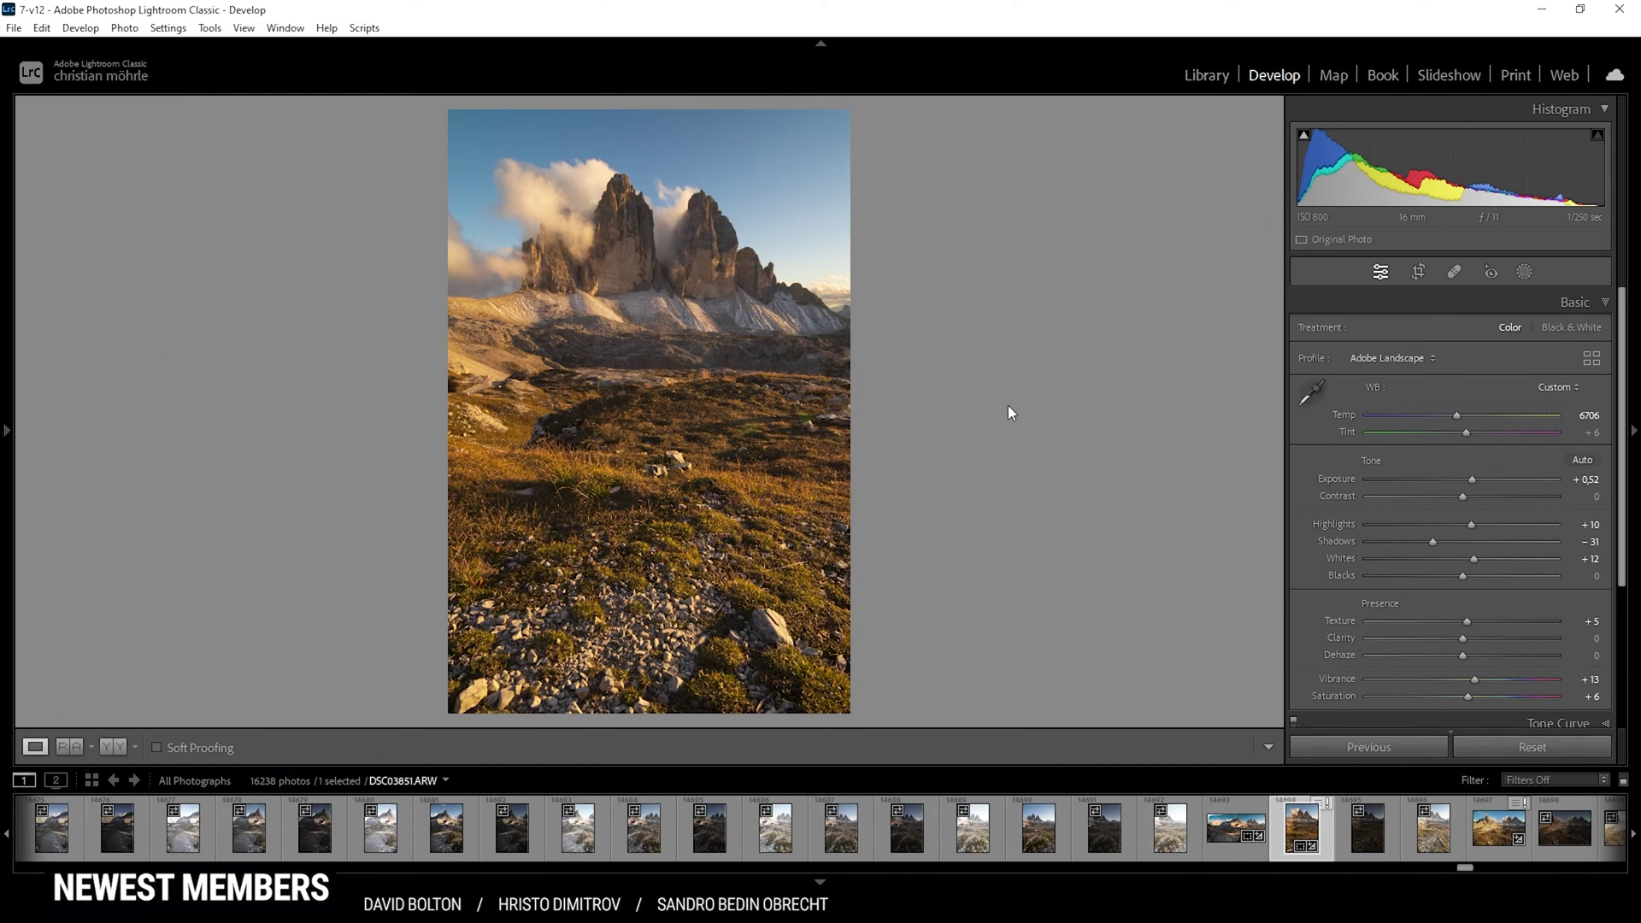
{"action": "left_click", "coordinate": [1525, 272]}
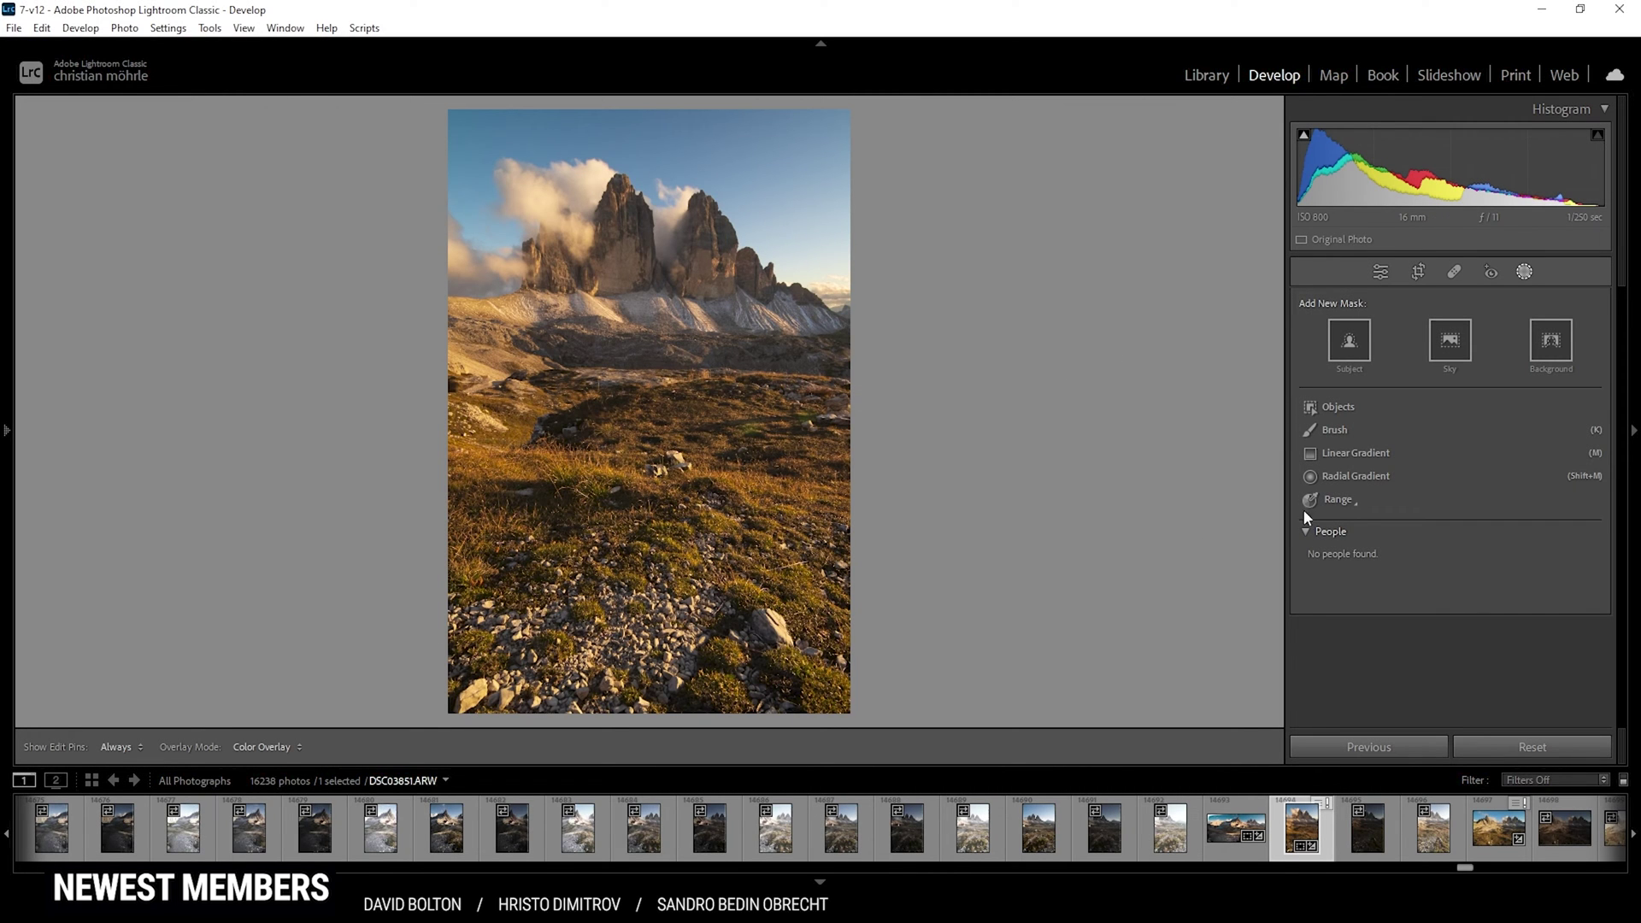
- Draw a radial gradient over the sunlit right-hand peak, then reposition and resize it to fit
{"action": "left_click", "coordinate": [1355, 477]}
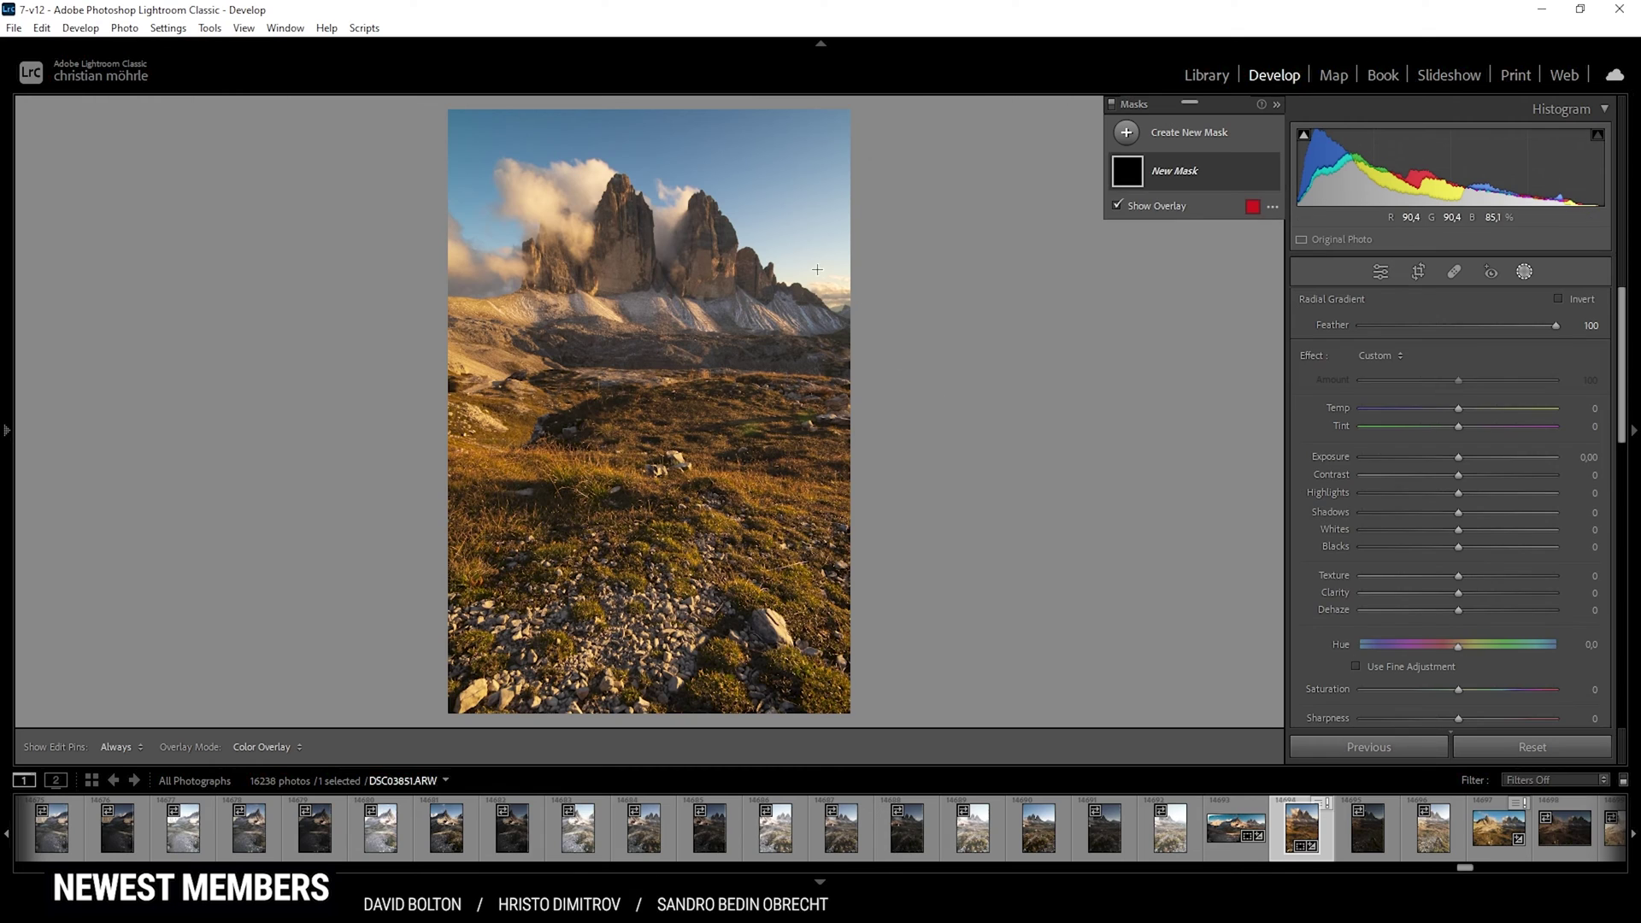
{"action": "left_click_drag", "start_coordinate": [818, 269], "coordinate": [947, 335]}
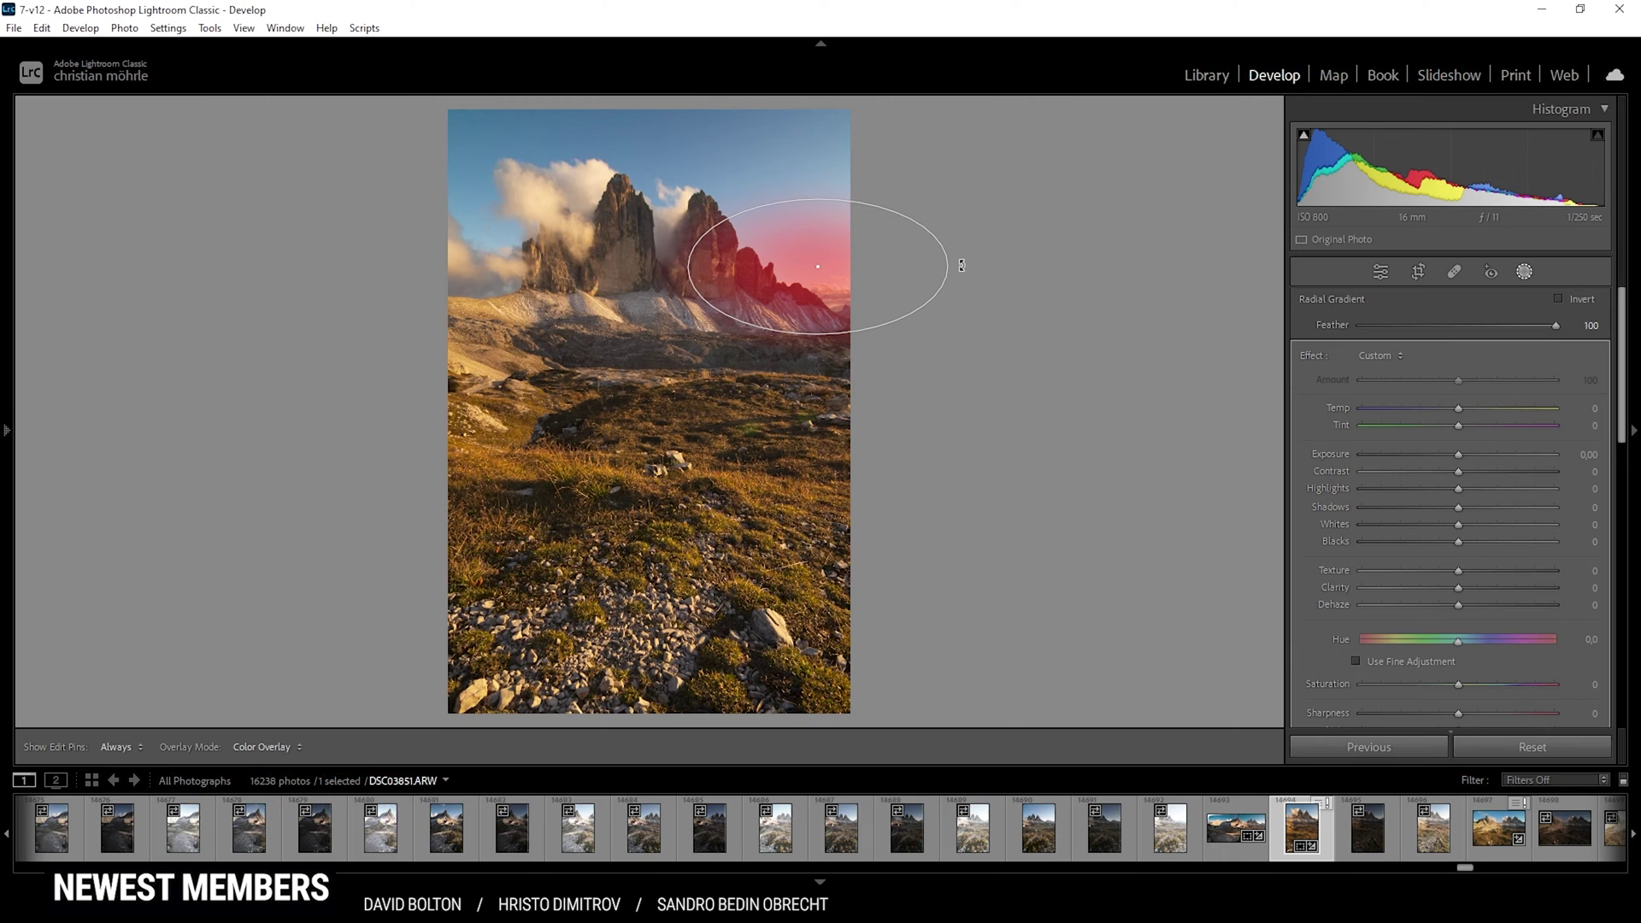
{"action": "left_click_drag", "start_coordinate": [962, 265], "coordinate": [964, 249]}
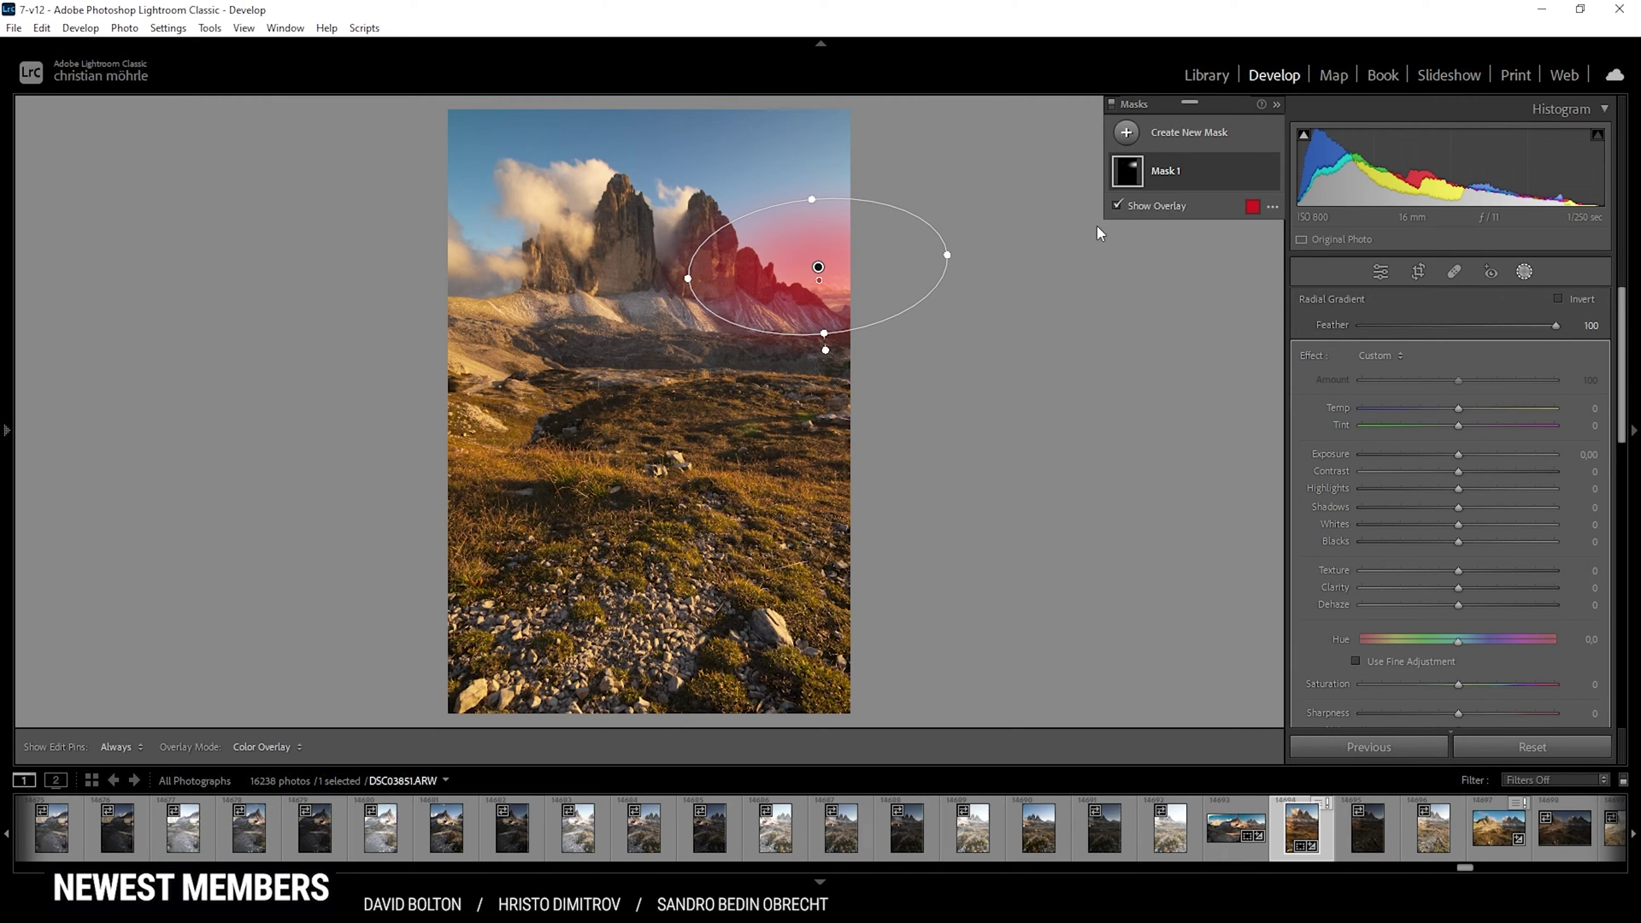
{"action": "left_click_drag", "start_coordinate": [835, 274], "coordinate": [861, 276]}
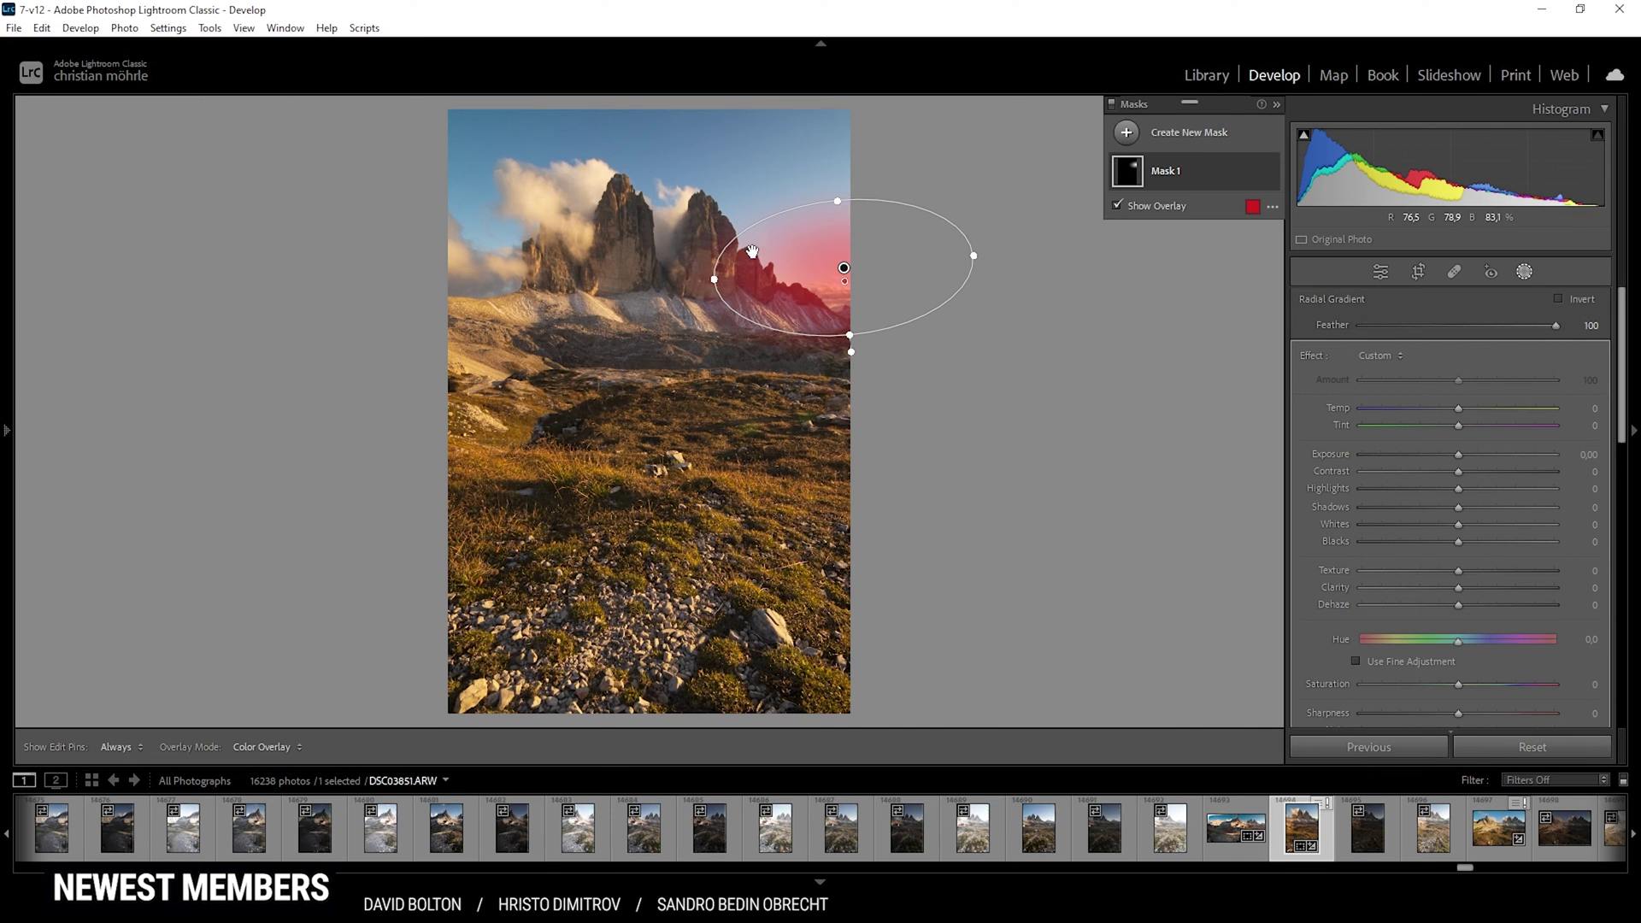
{"action": "left_click_drag", "start_coordinate": [844, 268], "coordinate": [848, 265]}
{"action": "left_click_drag", "start_coordinate": [843, 199], "coordinate": [839, 201]}
{"action": "left_click_drag", "start_coordinate": [854, 270], "coordinate": [849, 267]}
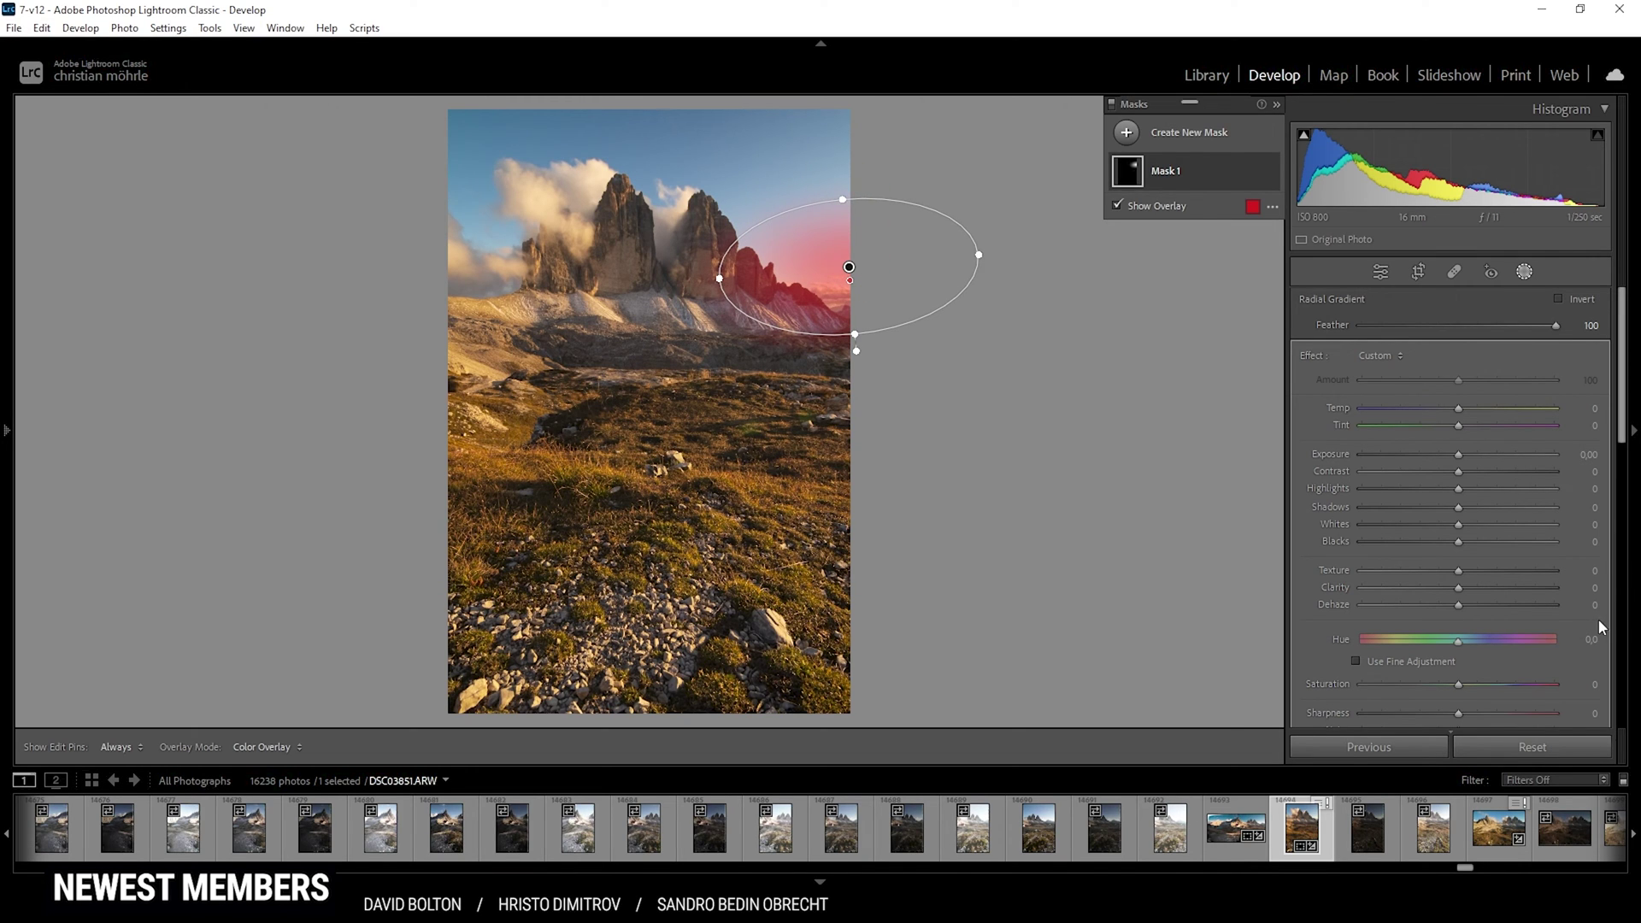
- Give the radial mask Blacks 100, Dehaze −42, Whites 11 and Temp 27, nudging its pin slightly
{"action": "left_click_drag", "start_coordinate": [1459, 542], "coordinate": [1556, 542]}
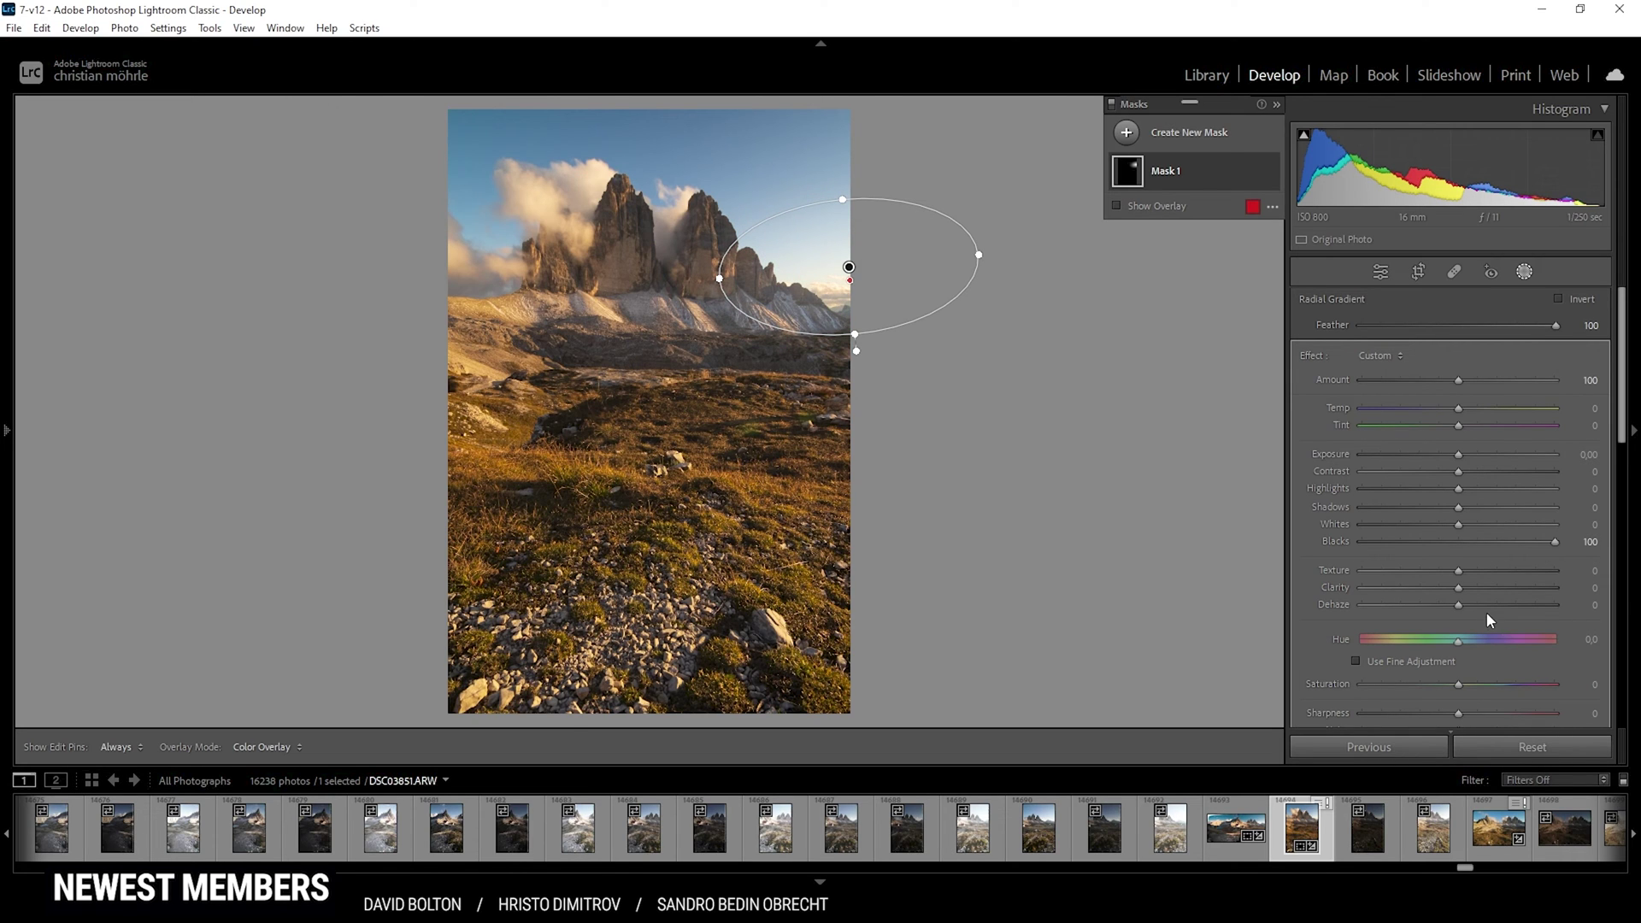
{"action": "left_click_drag", "start_coordinate": [1457, 606], "coordinate": [1426, 606]}
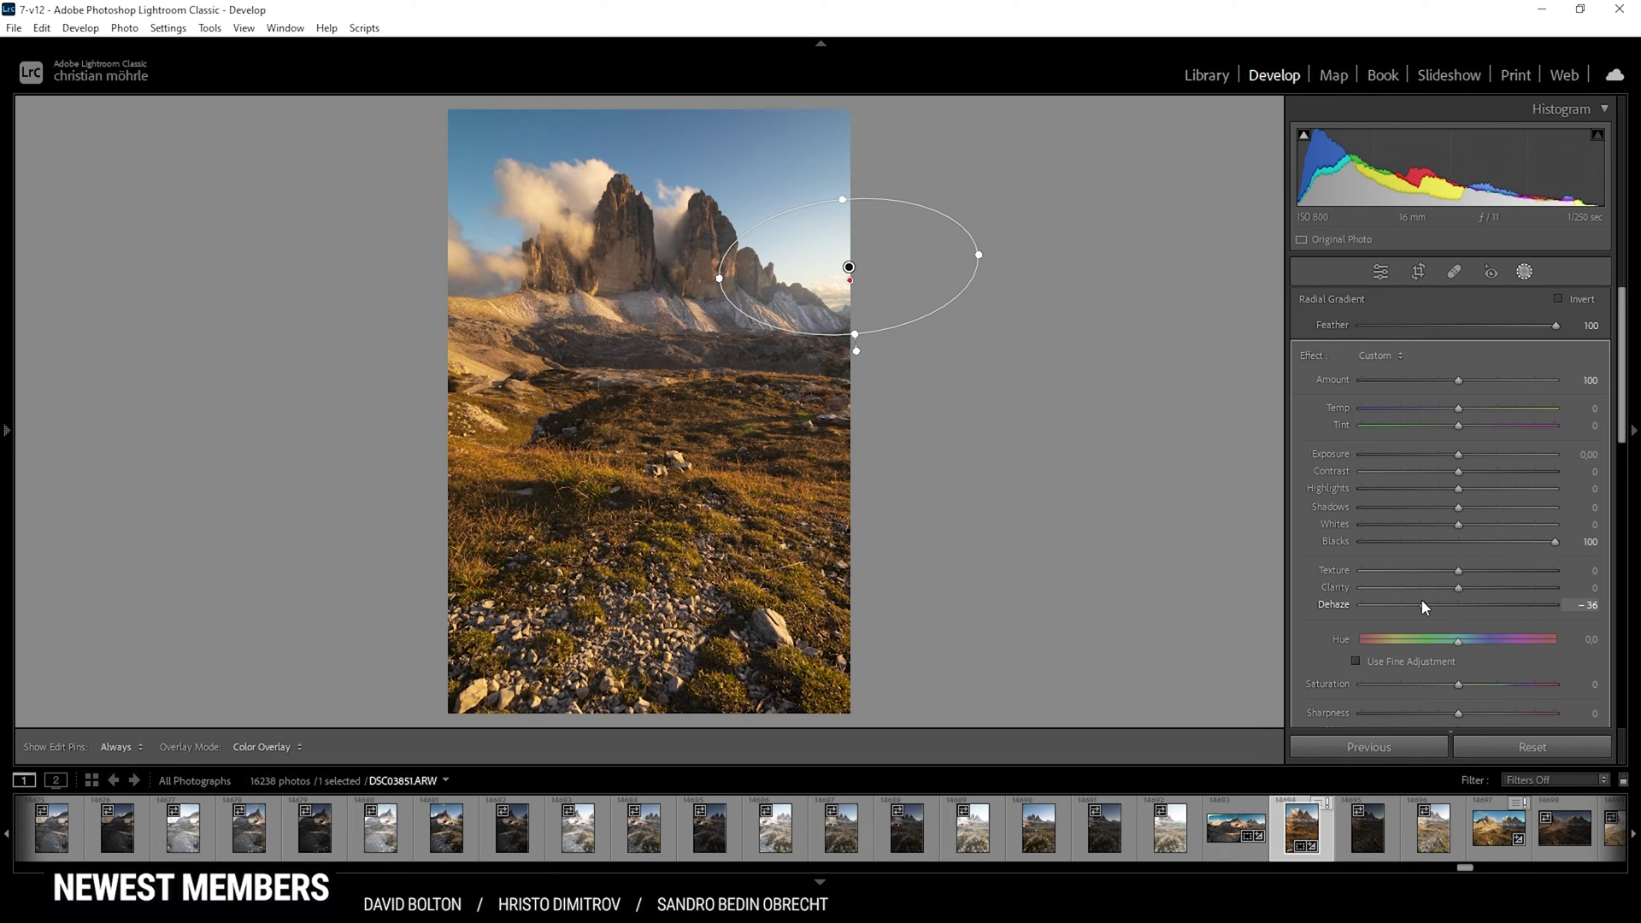
{"action": "left_click_drag", "start_coordinate": [1422, 601], "coordinate": [1417, 606]}
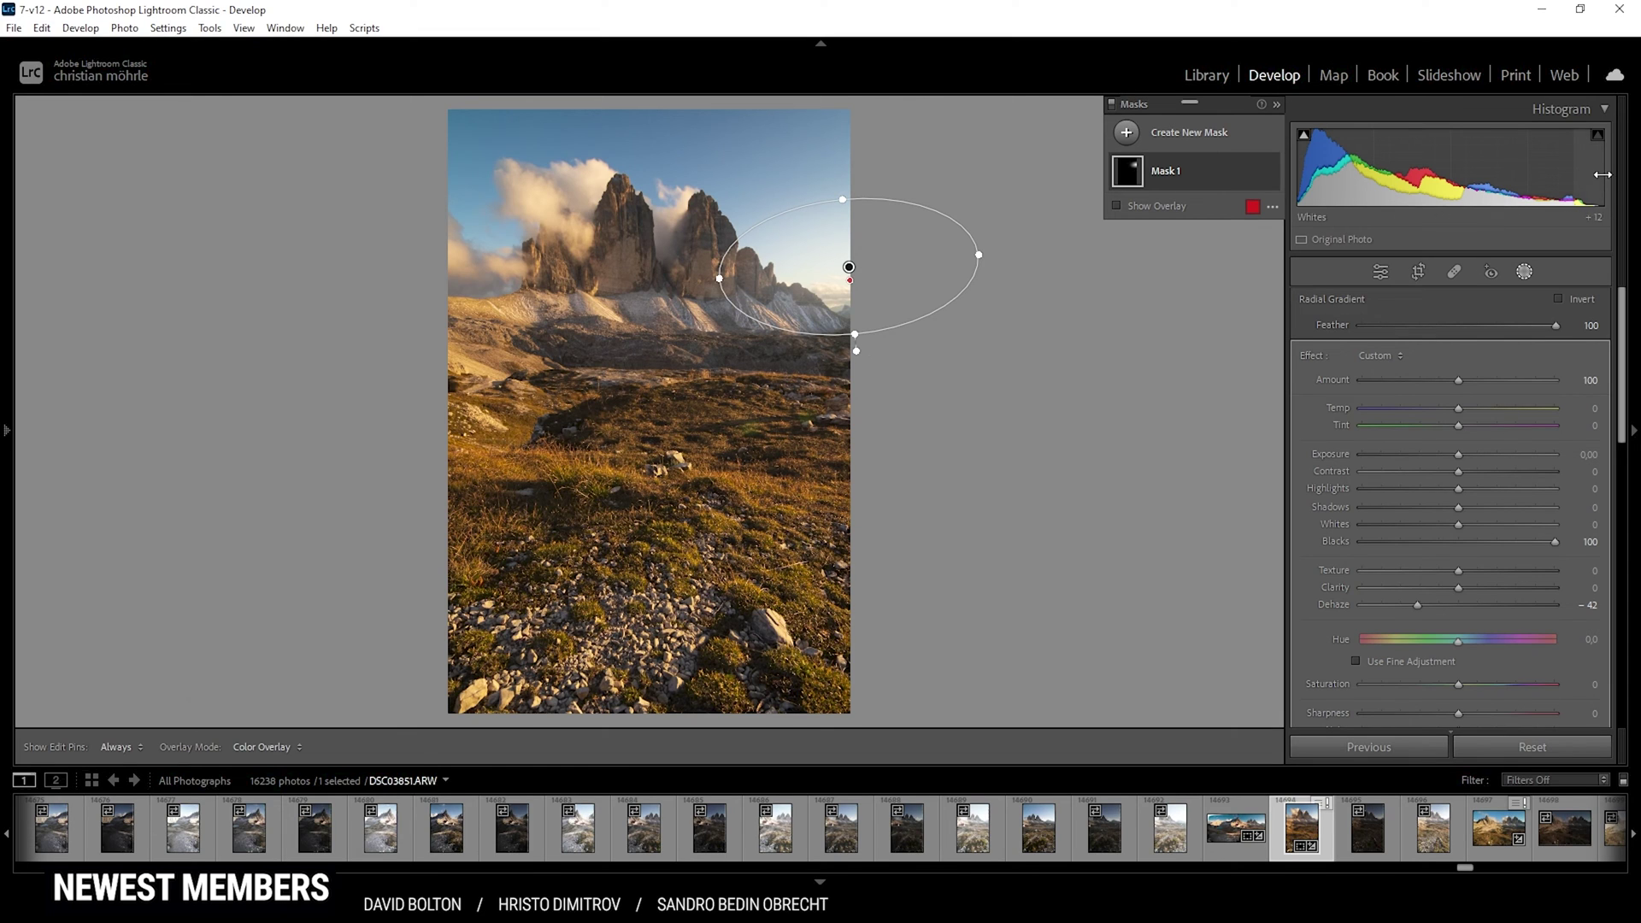
{"action": "left_click", "coordinate": [1467, 525]}
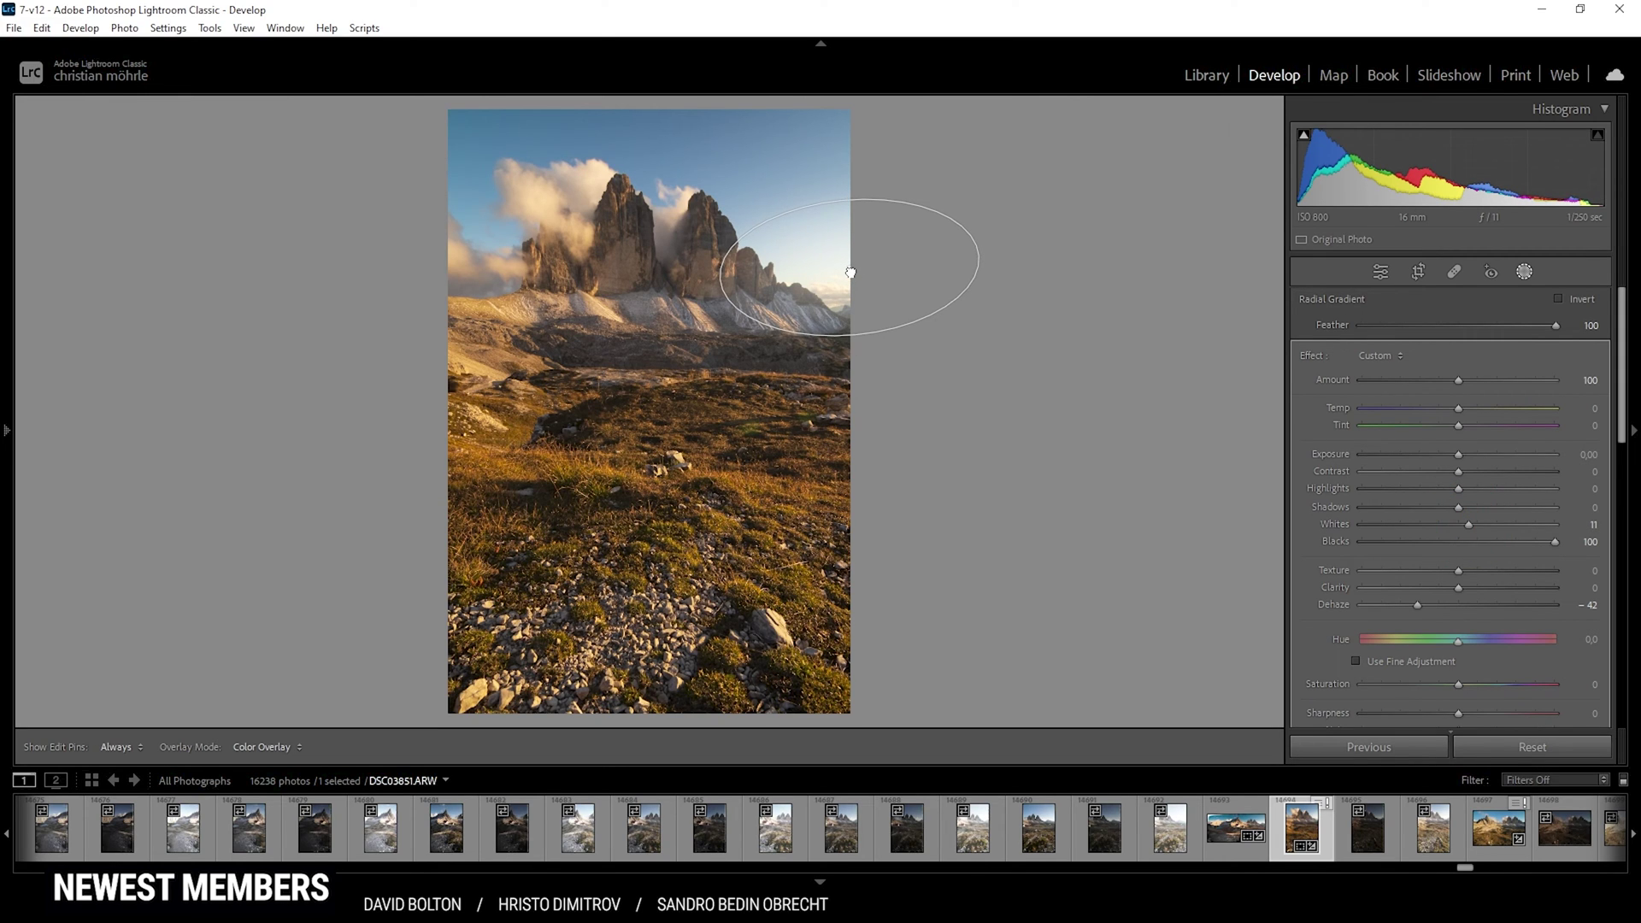
{"action": "left_click_drag", "start_coordinate": [850, 272], "coordinate": [851, 271]}
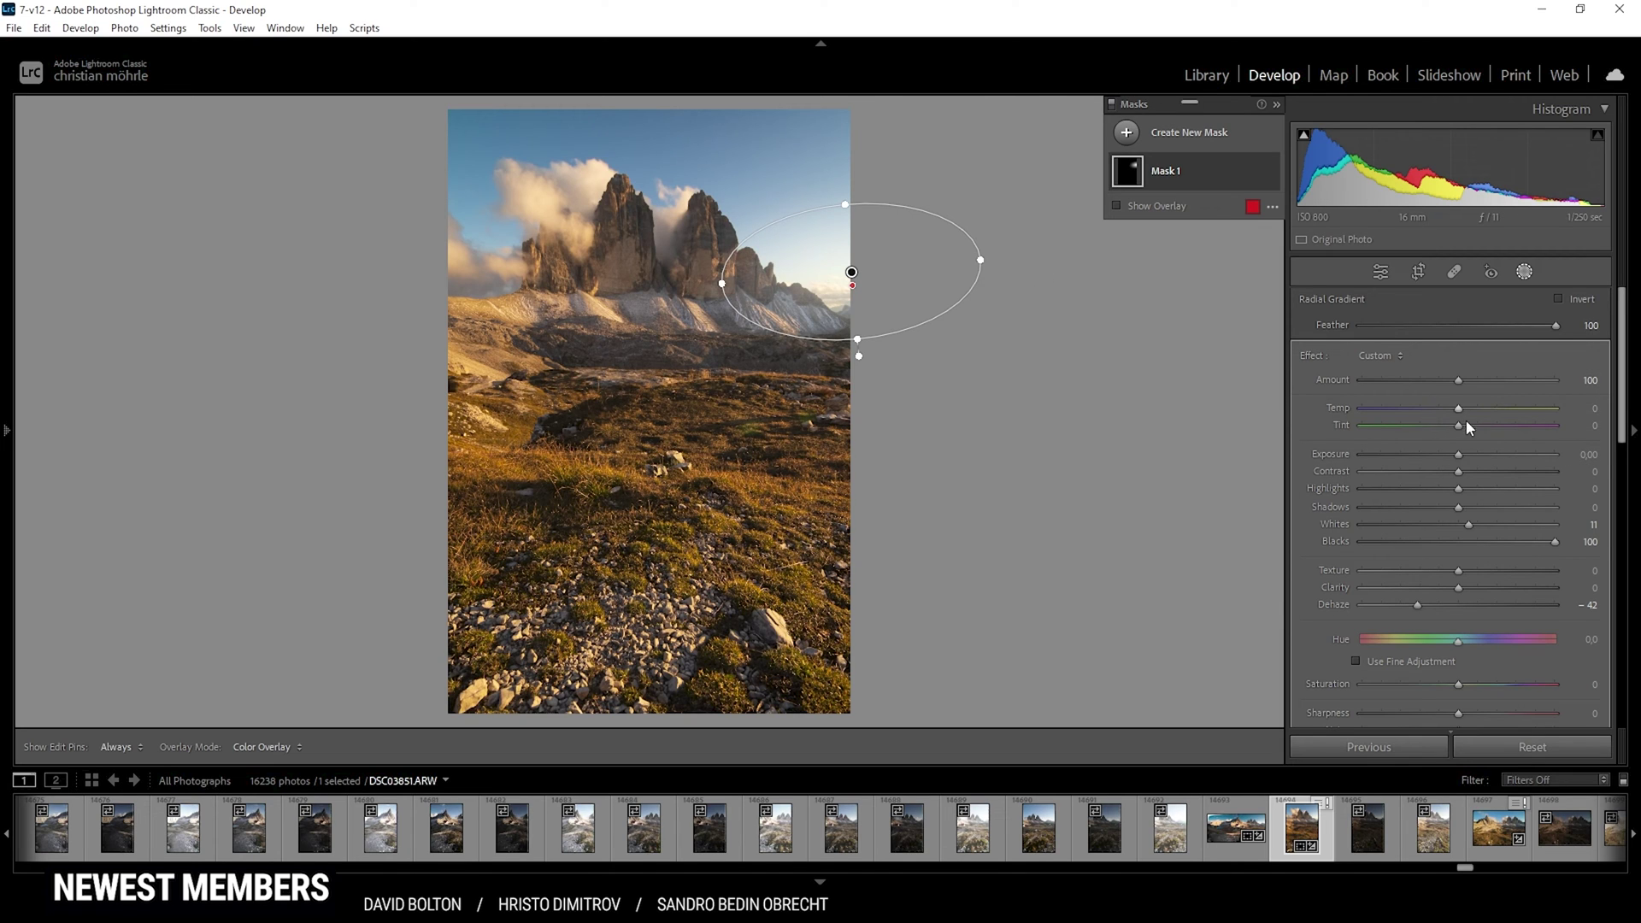
{"action": "left_click_drag", "start_coordinate": [1460, 407], "coordinate": [1488, 408]}
{"action": "left_click", "coordinate": [1127, 133]}
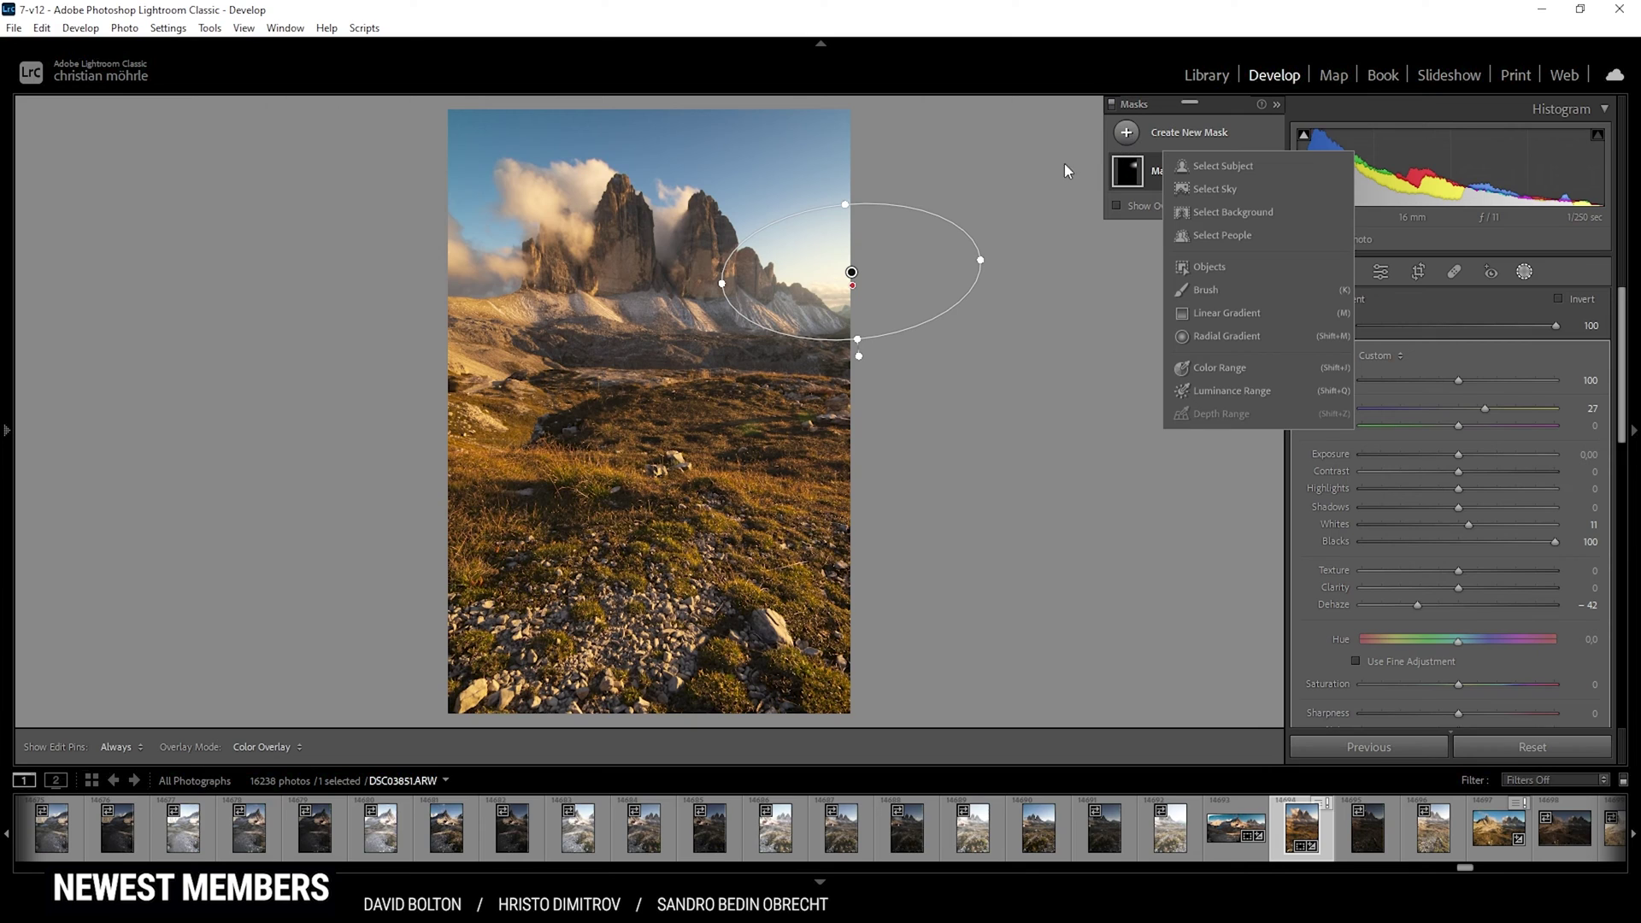
- Create a Color Range mask by sampling the blue sky, adding extra samples near the clouds
{"action": "left_click", "coordinate": [1236, 369]}
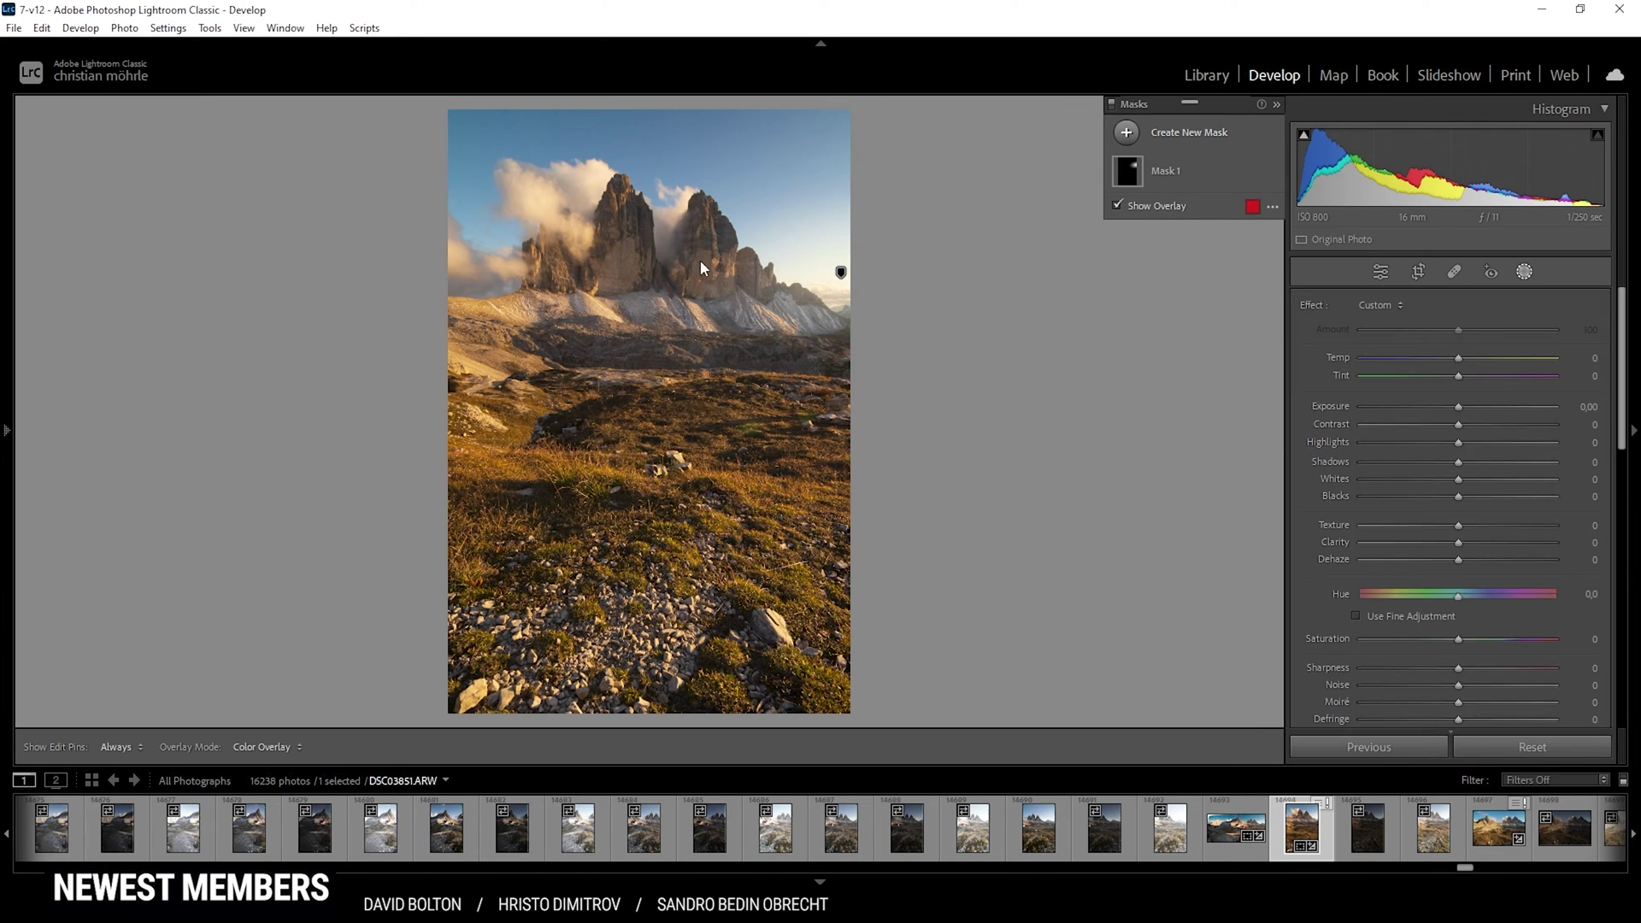
{"action": "left_click", "coordinate": [643, 145]}
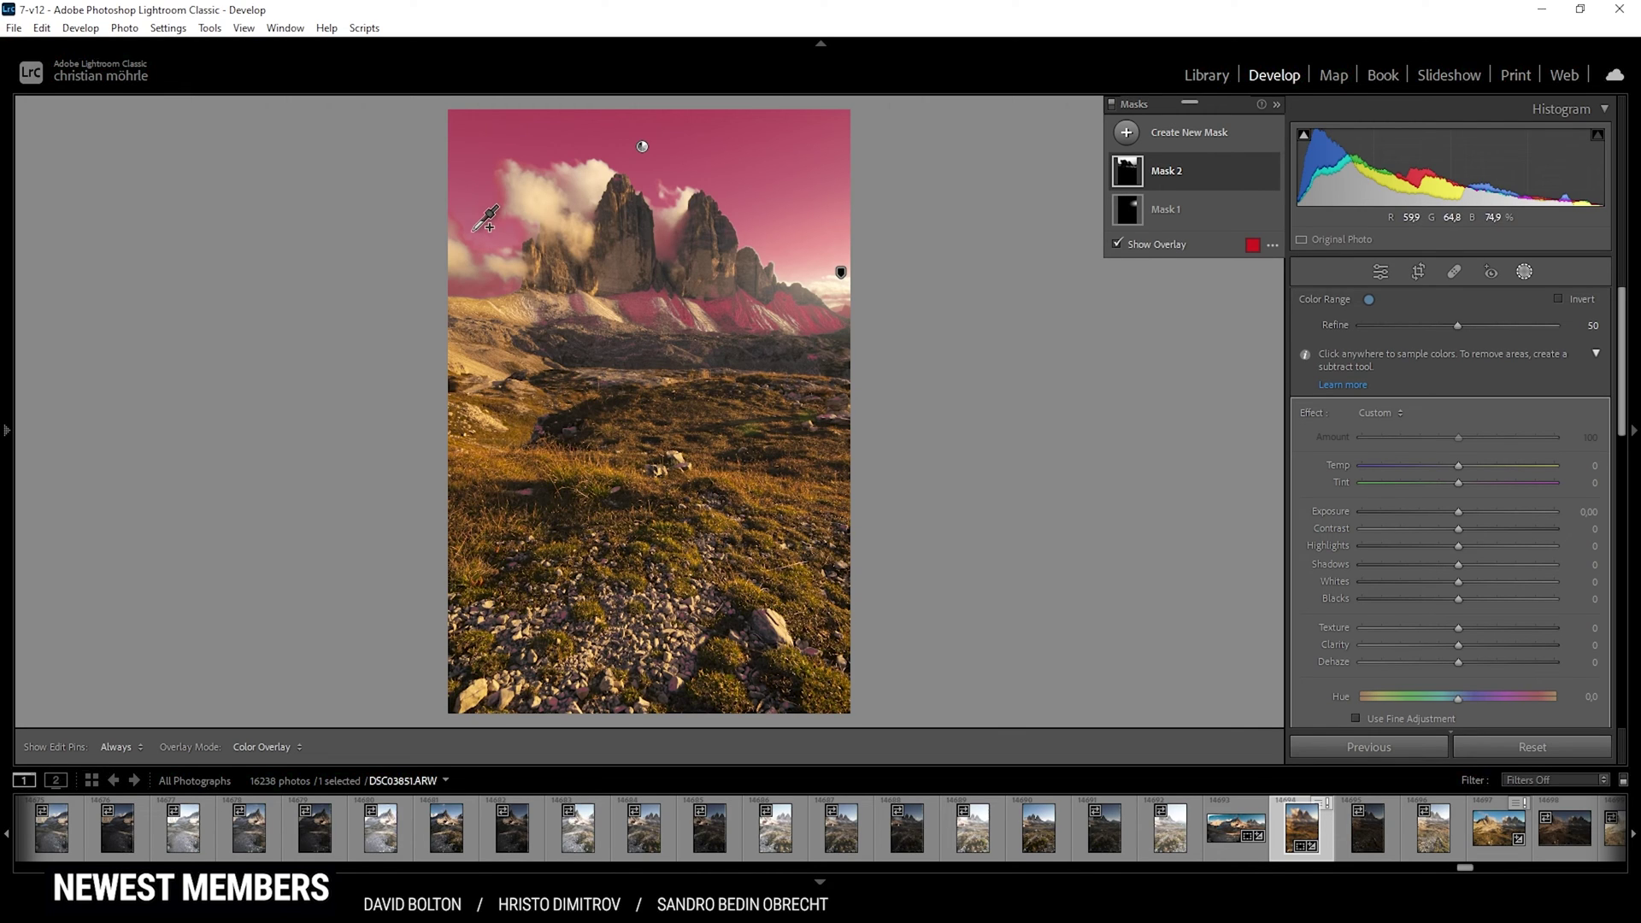
{"action": "left_click", "coordinate": [473, 222], "text": "shift"}
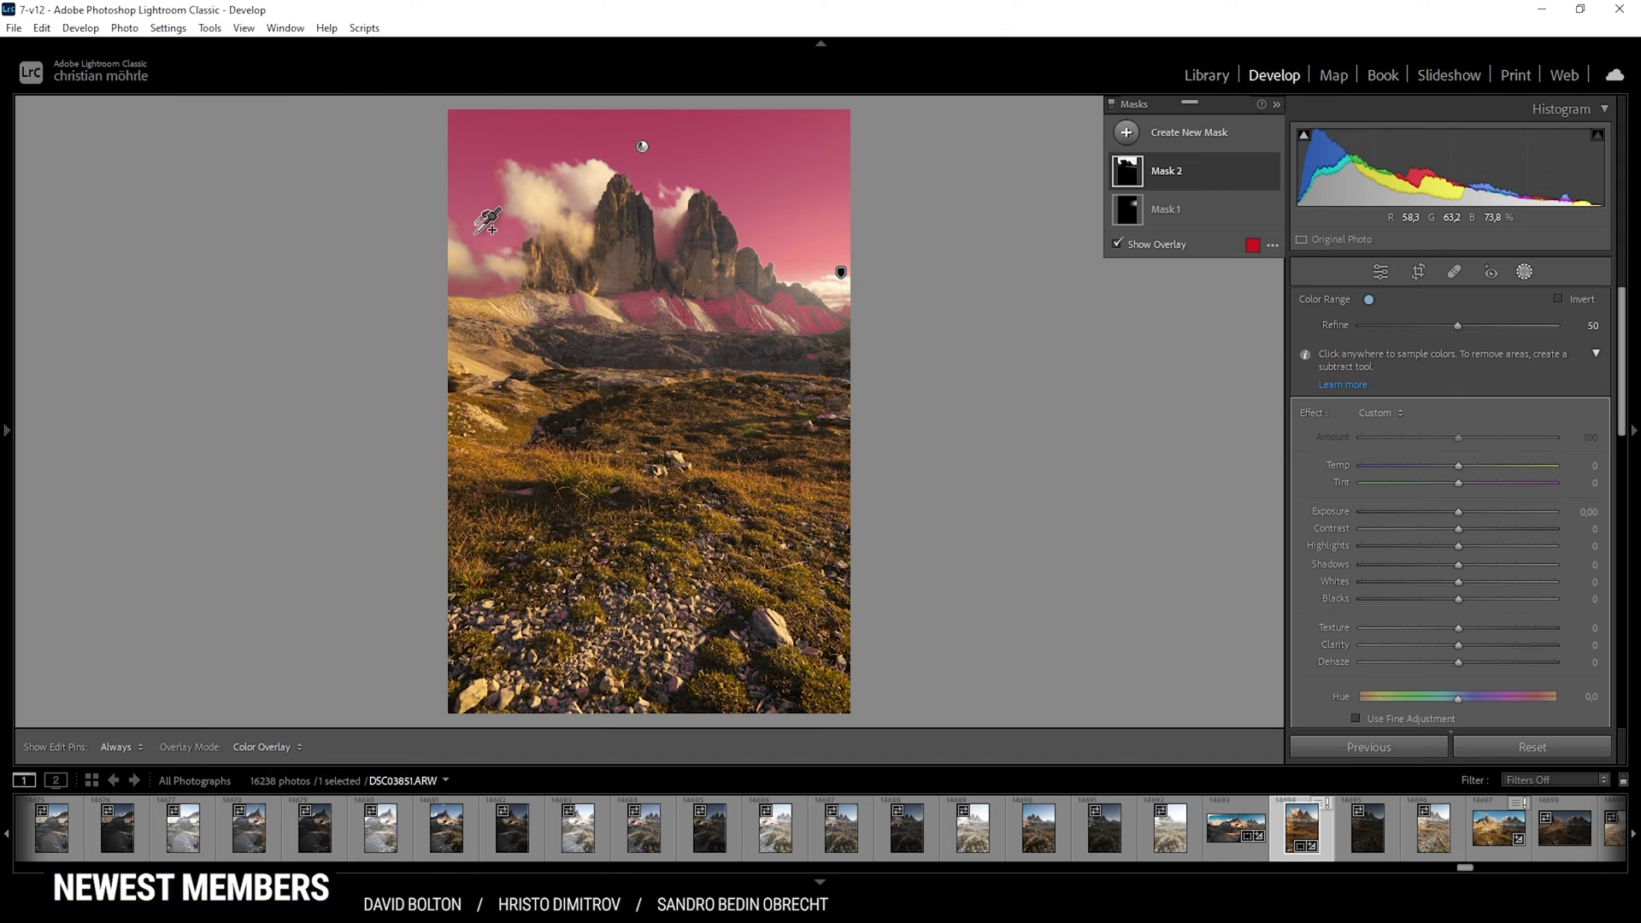
{"action": "left_click", "coordinate": [483, 234], "text": "shift"}
- Subtract a linear gradient over the mountains from the sky mask and set its Exposure to −1.27
{"action": "left_click", "coordinate": [1254, 172]}
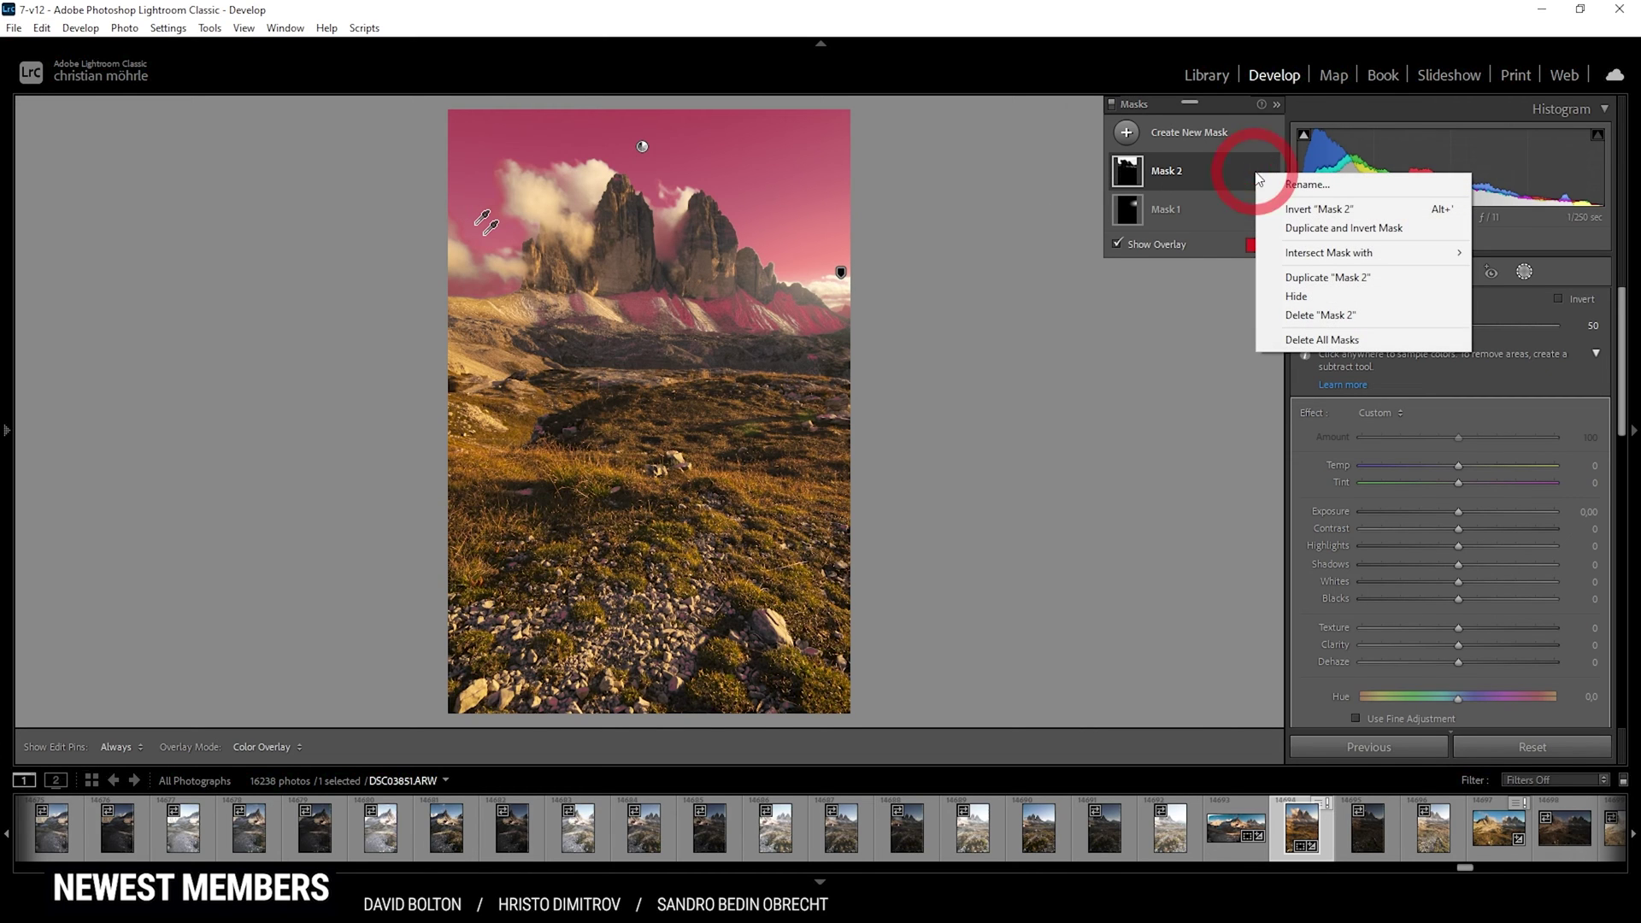
{"action": "left_click", "coordinate": [1209, 171]}
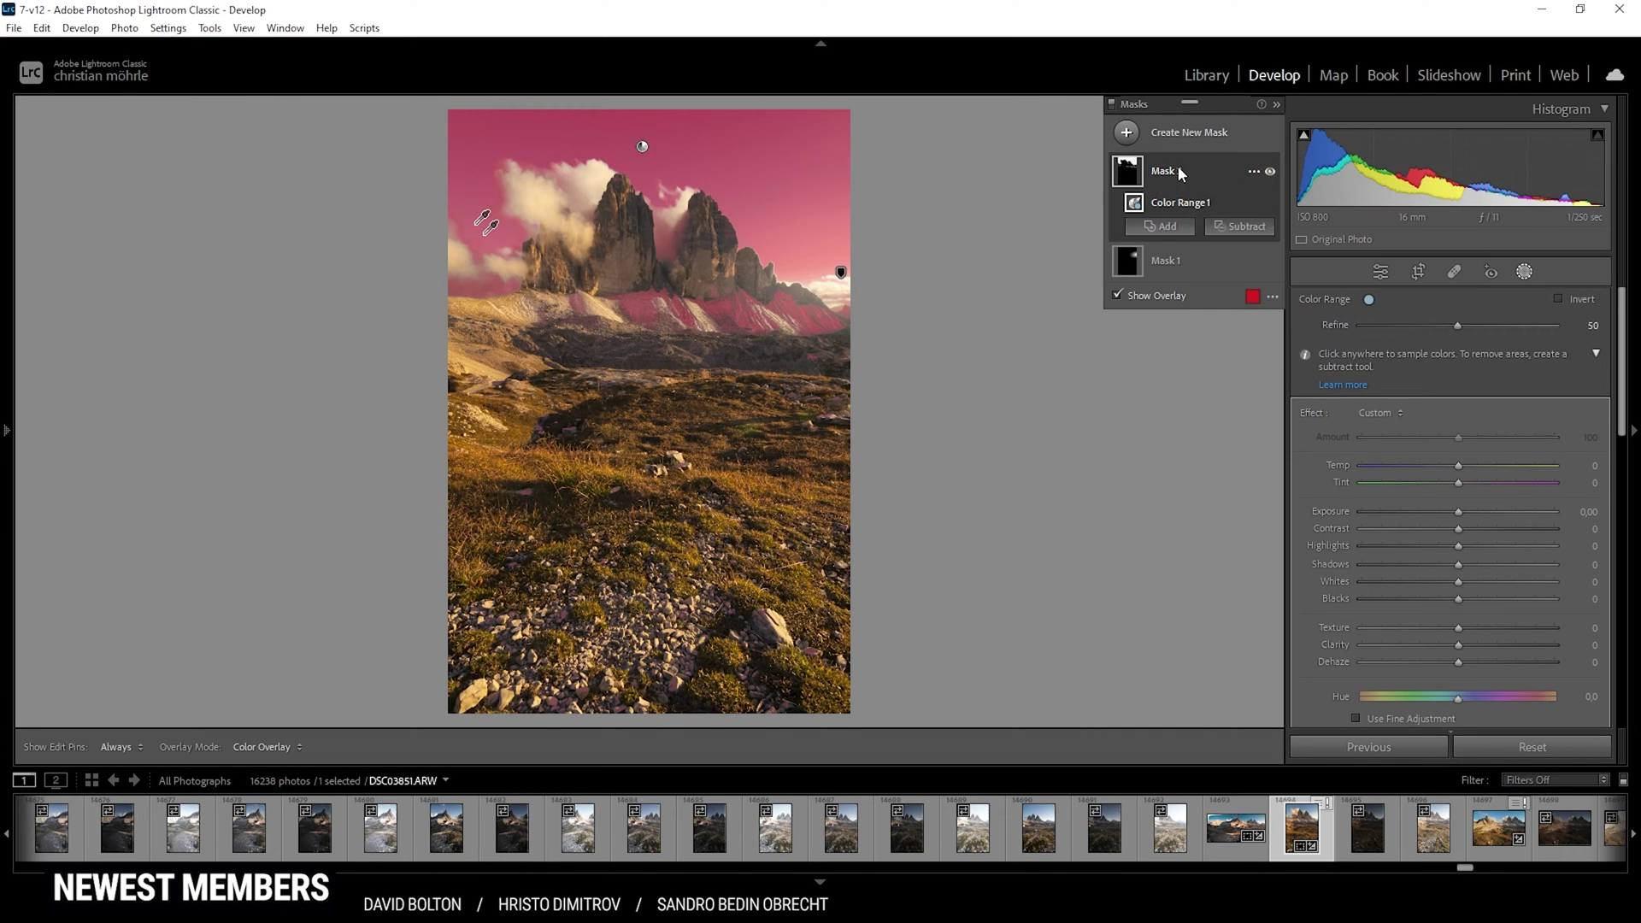
{"action": "left_click", "coordinate": [1239, 227]}
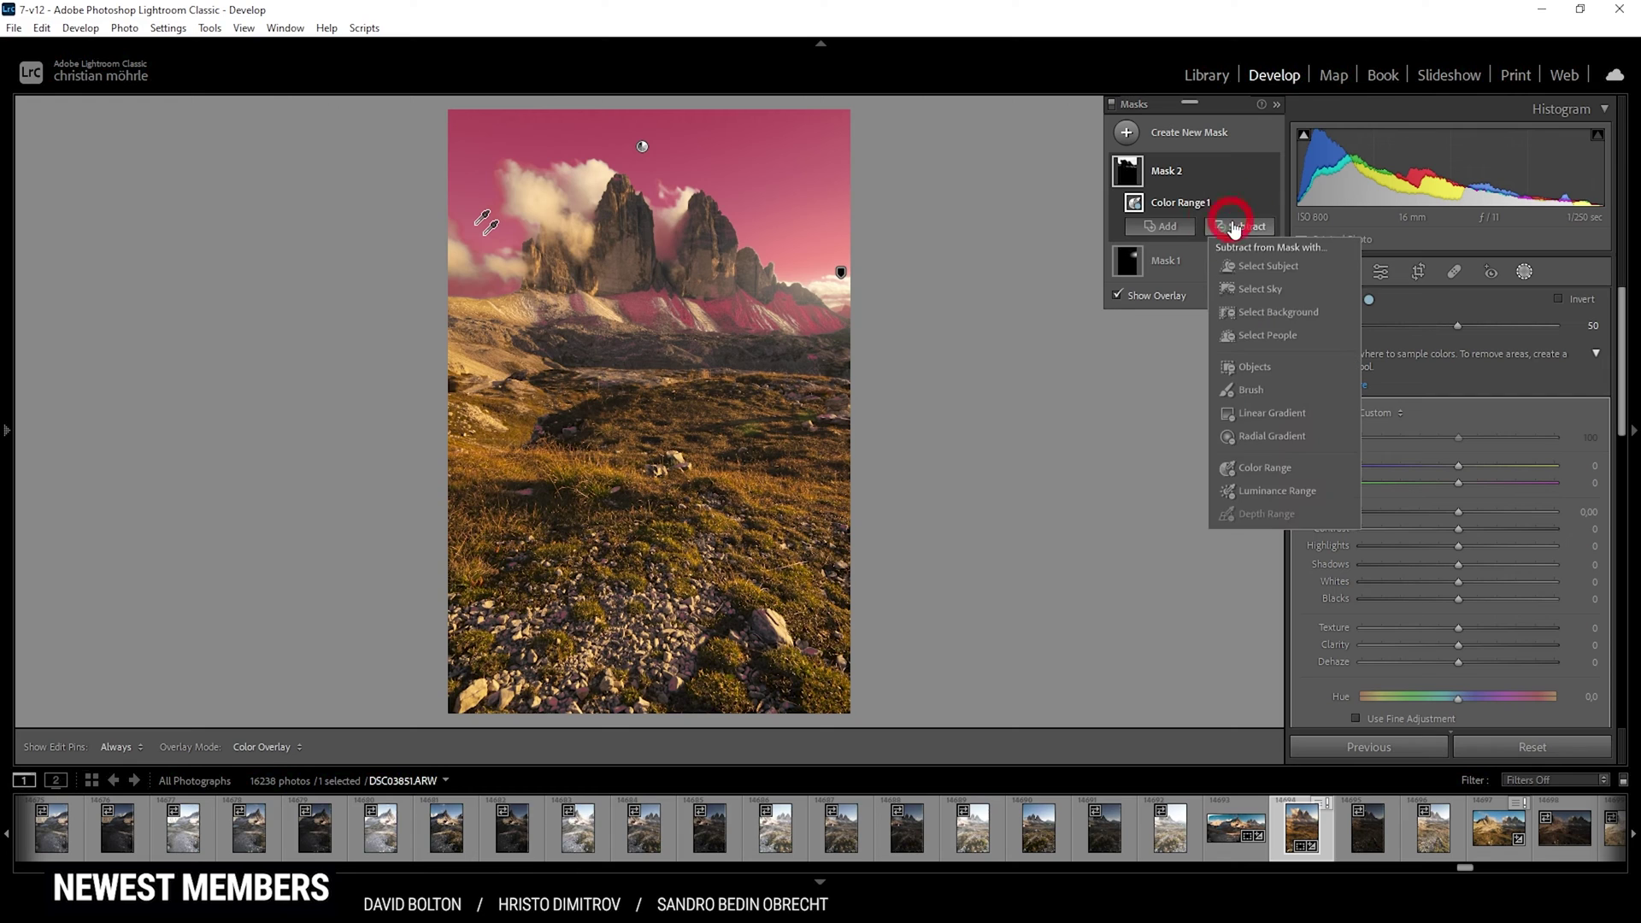
{"action": "left_click", "coordinate": [1271, 412]}
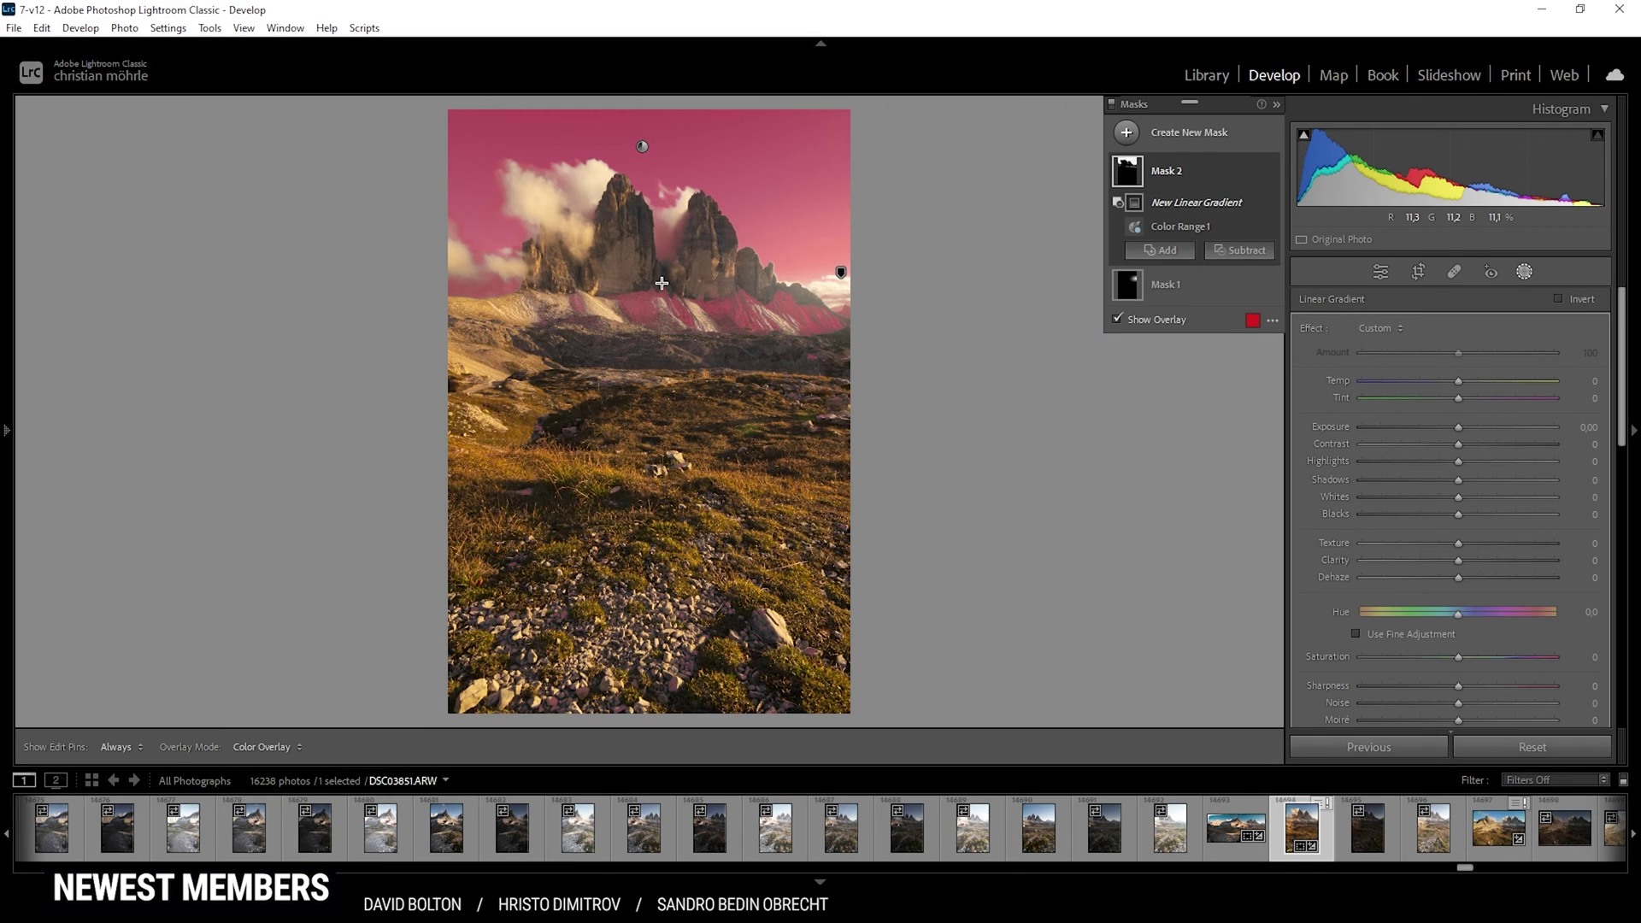
{"action": "left_click_drag", "start_coordinate": [662, 283], "coordinate": [589, 111]}
{"action": "left_click_drag", "start_coordinate": [640, 275], "coordinate": [648, 309]}
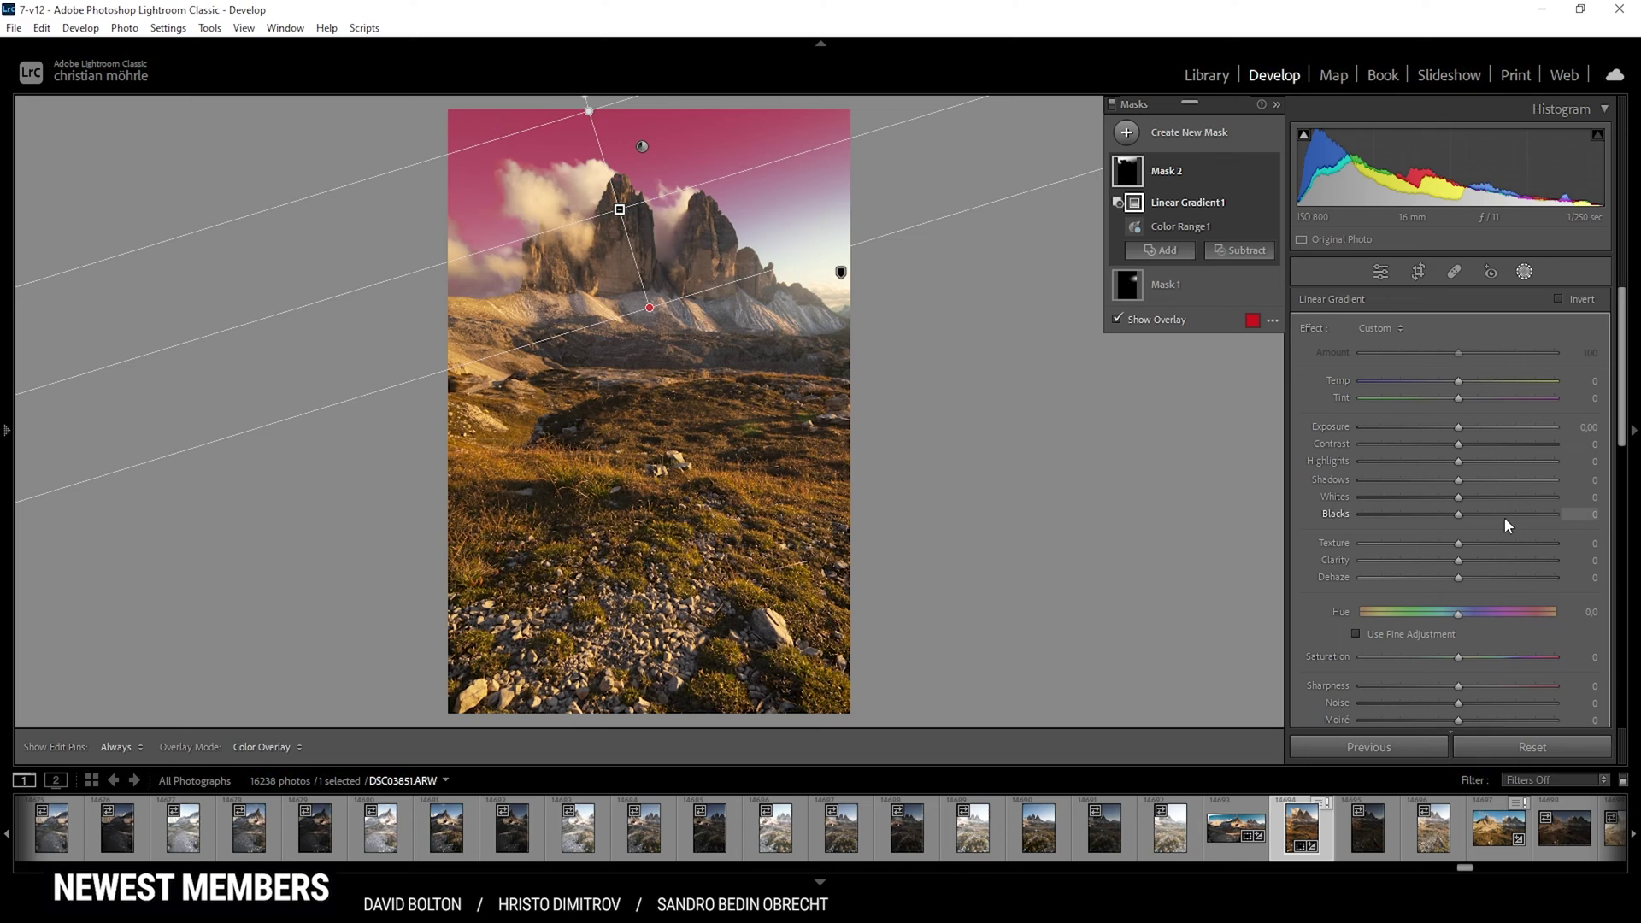
{"action": "left_click_drag", "start_coordinate": [1459, 428], "coordinate": [1429, 422]}
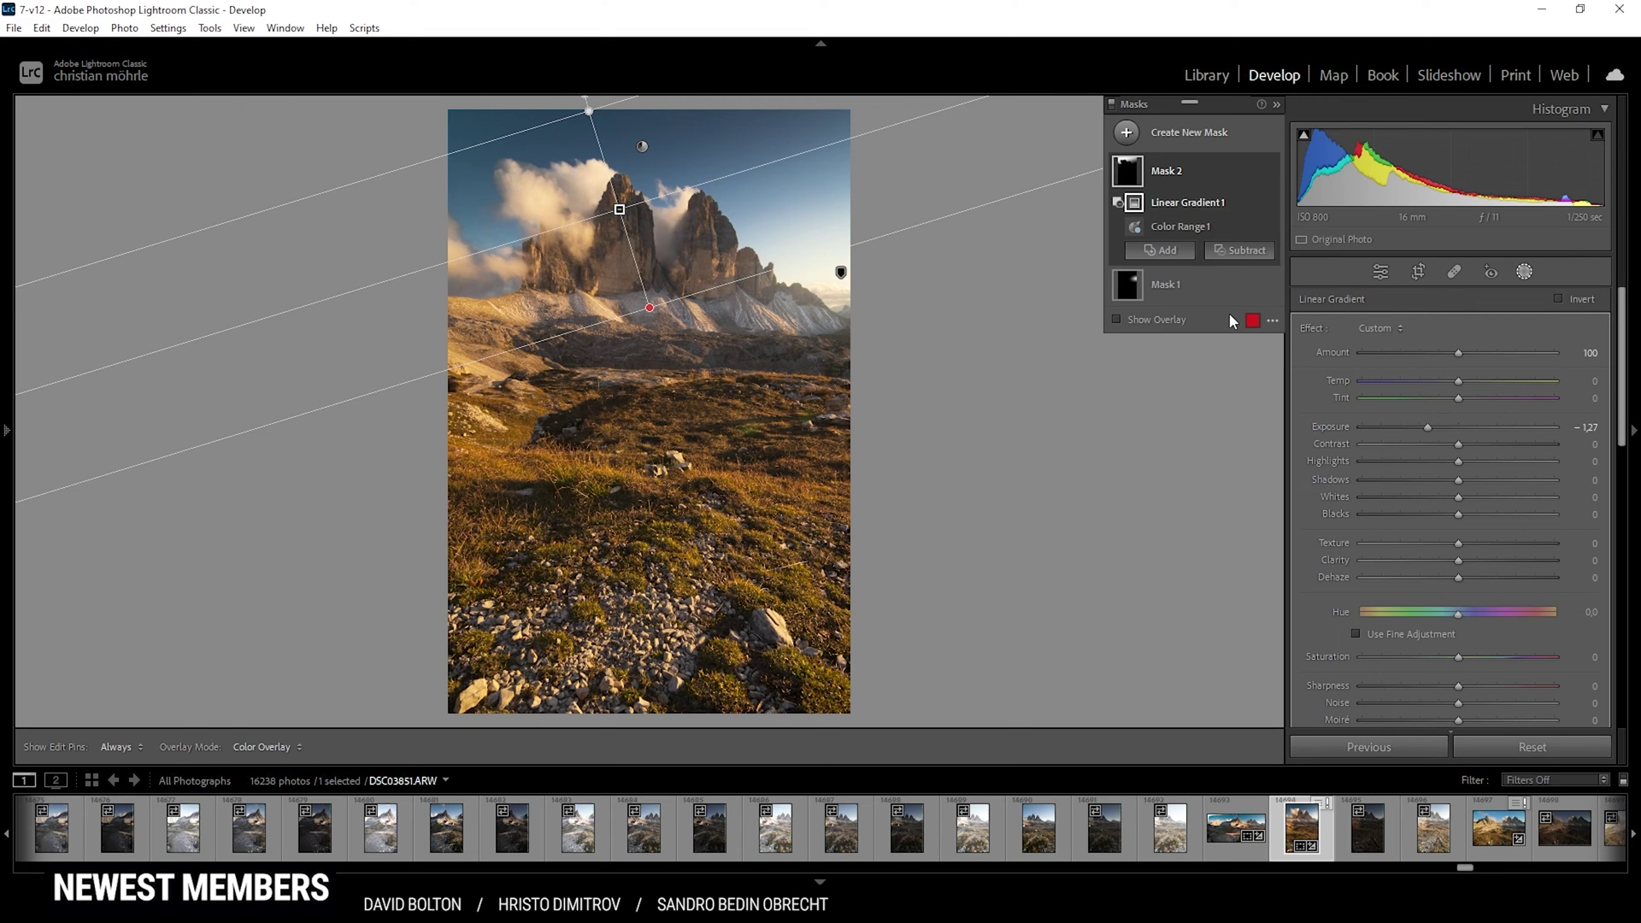
{"action": "left_click", "coordinate": [1173, 319]}
- Draw a new linear gradient mask over the lower foreground
{"action": "left_click", "coordinate": [1127, 132]}
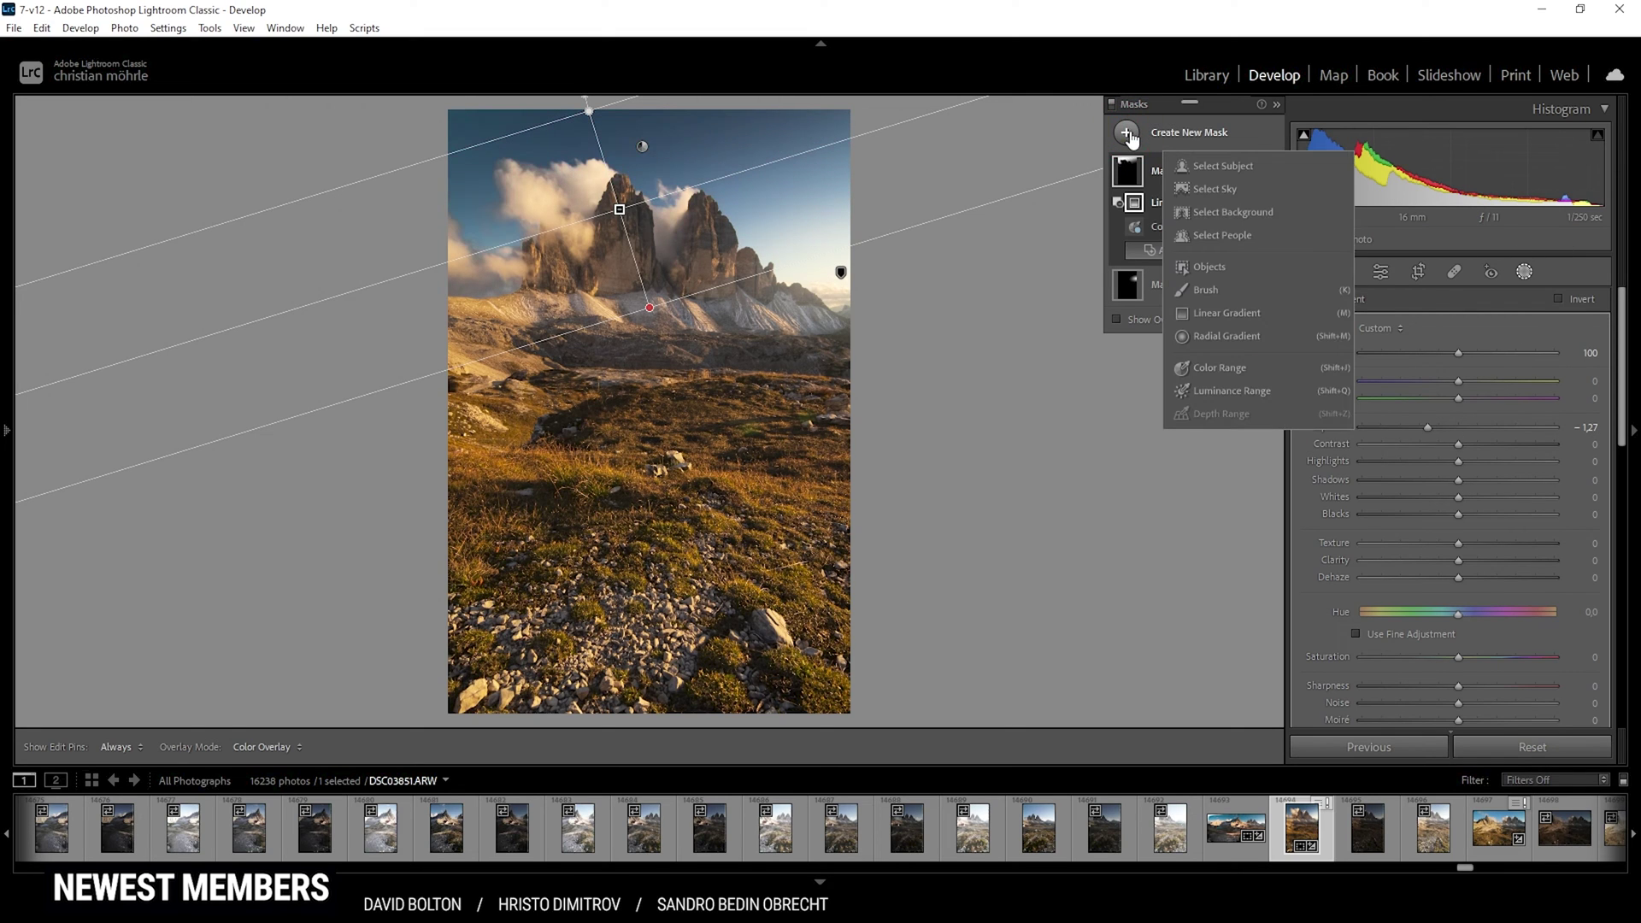
{"action": "left_click", "coordinate": [1214, 311]}
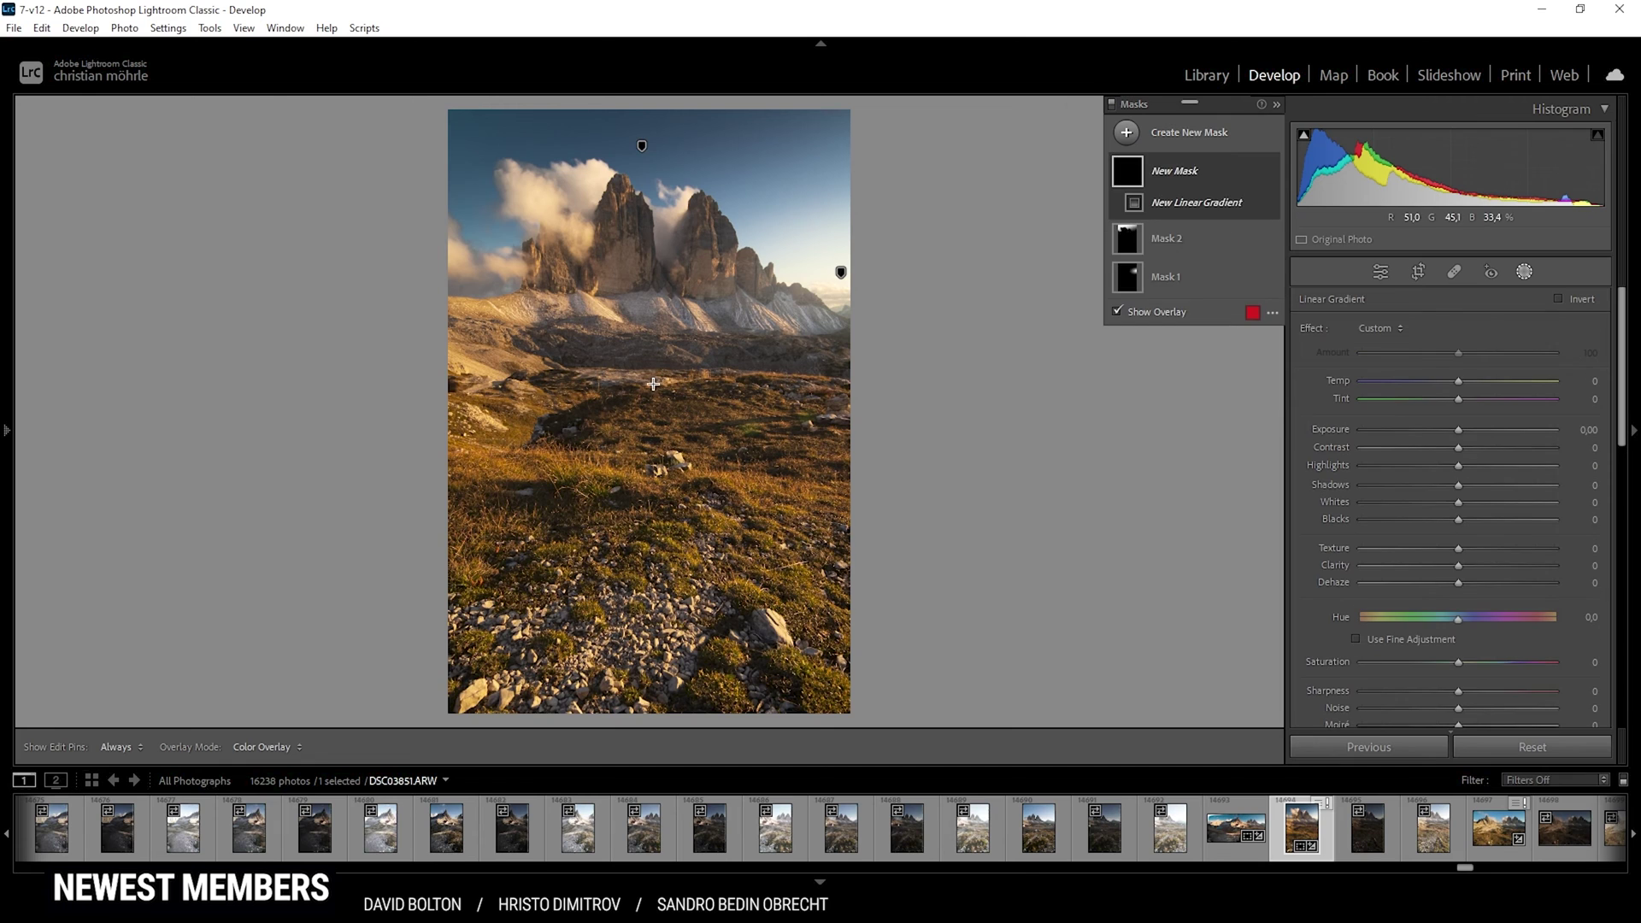
{"action": "left_click_drag", "start_coordinate": [649, 371], "coordinate": [656, 420]}
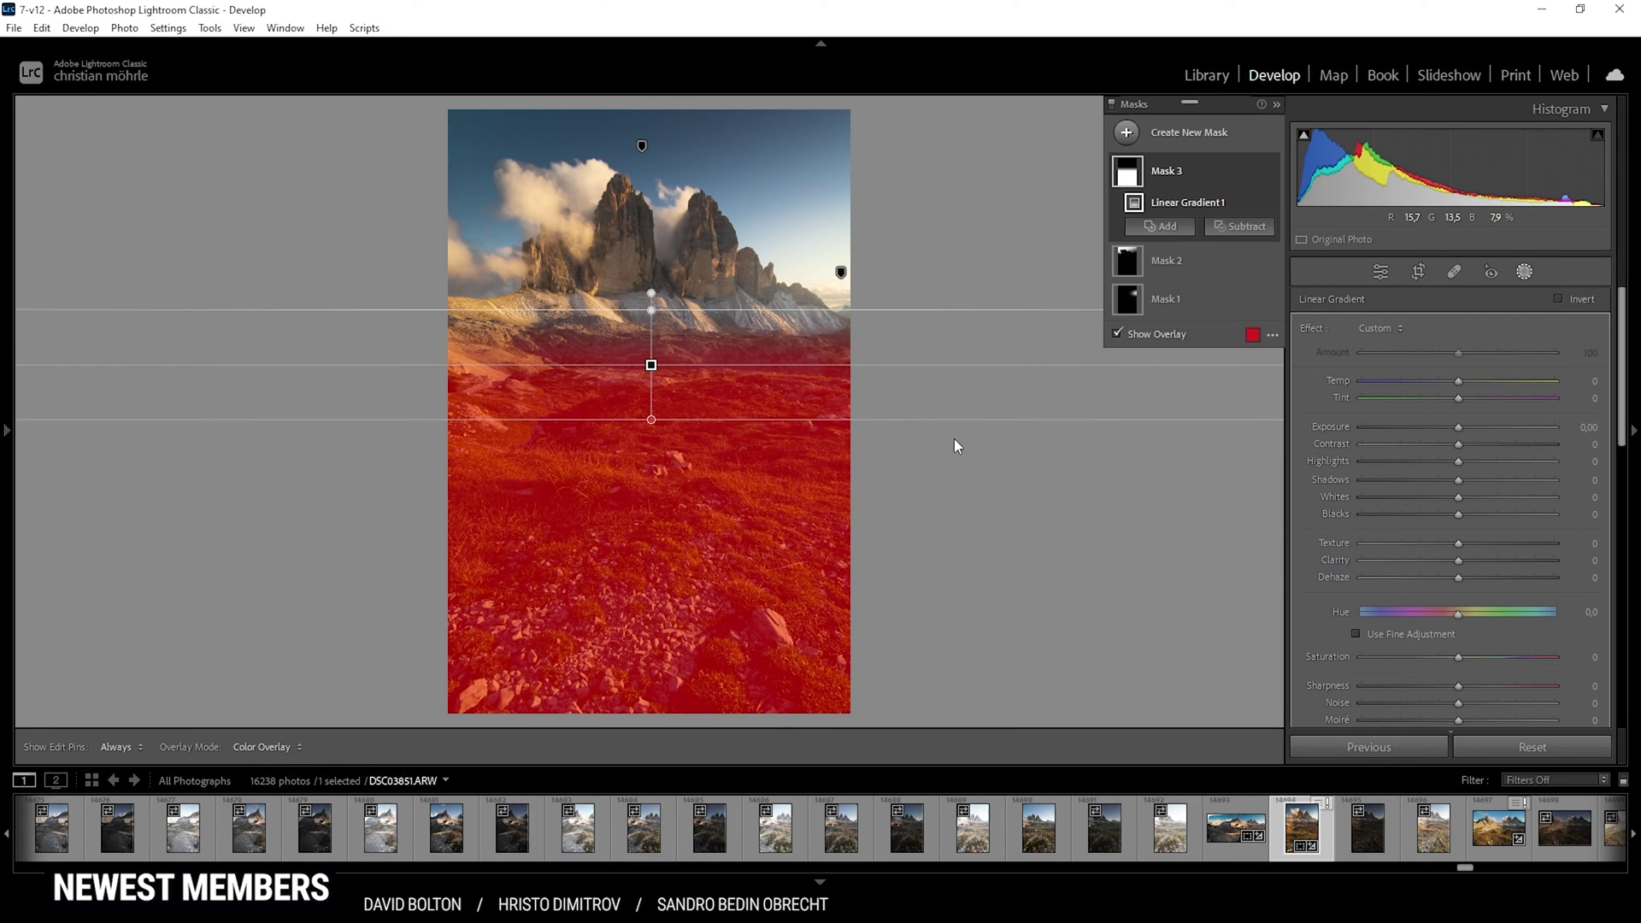
- Set the foreground mask to Highlights 100, Shadows −40, Whites 11, Clarity 15, Contrast −35
{"action": "left_click_drag", "start_coordinate": [1459, 437], "coordinate": [1461, 436]}
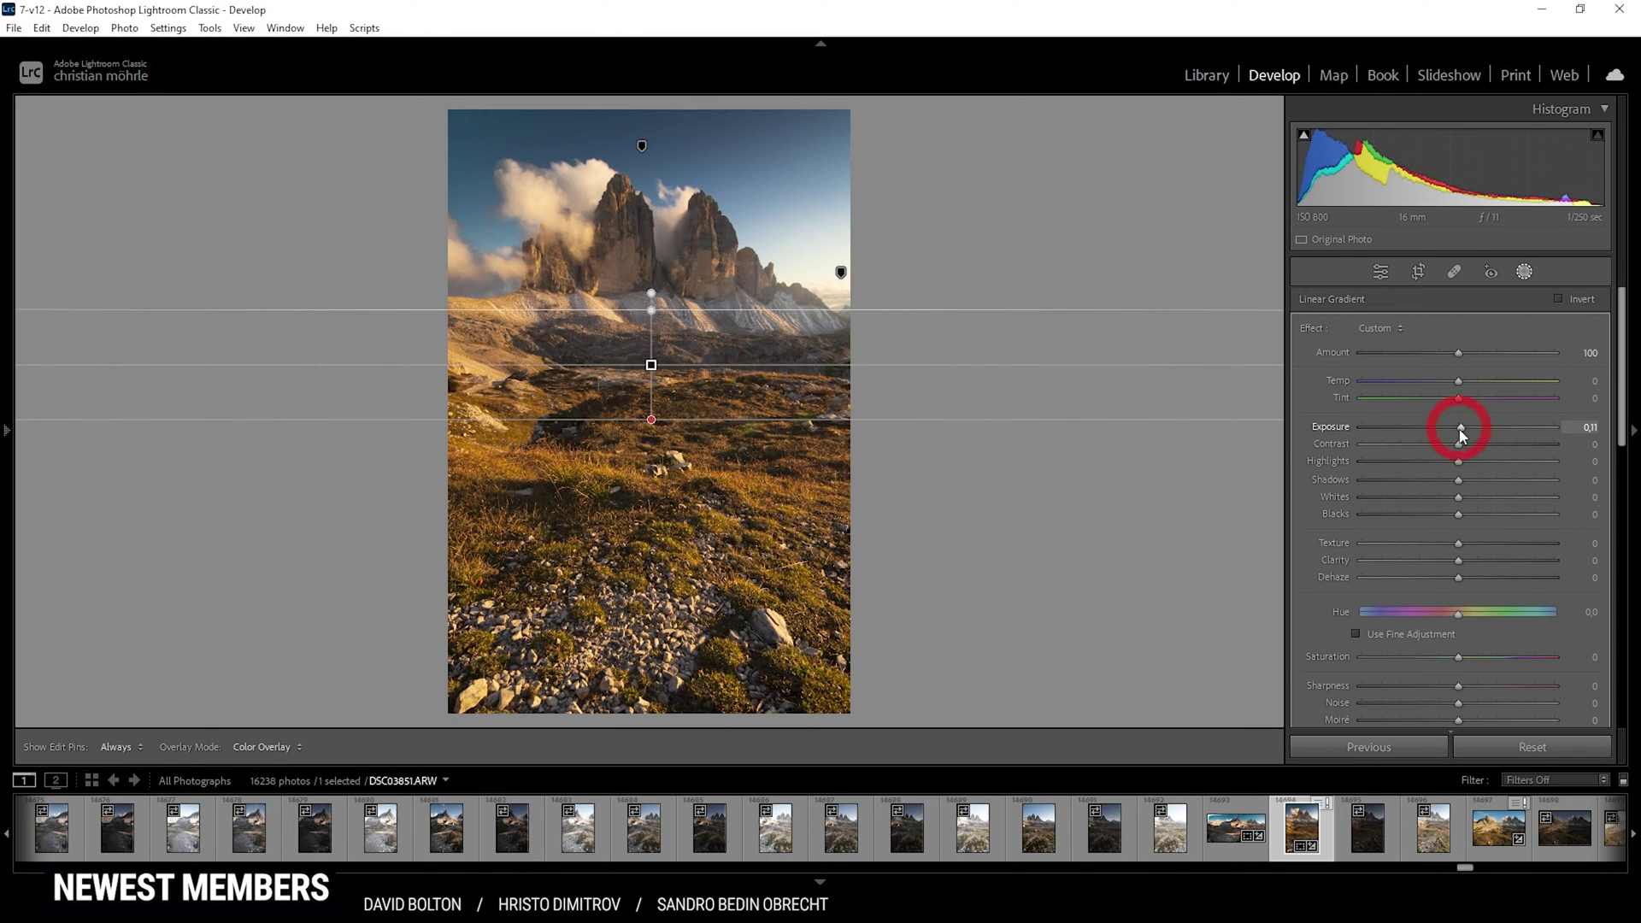
{"action": "left_click_drag", "start_coordinate": [1459, 464], "coordinate": [1636, 476]}
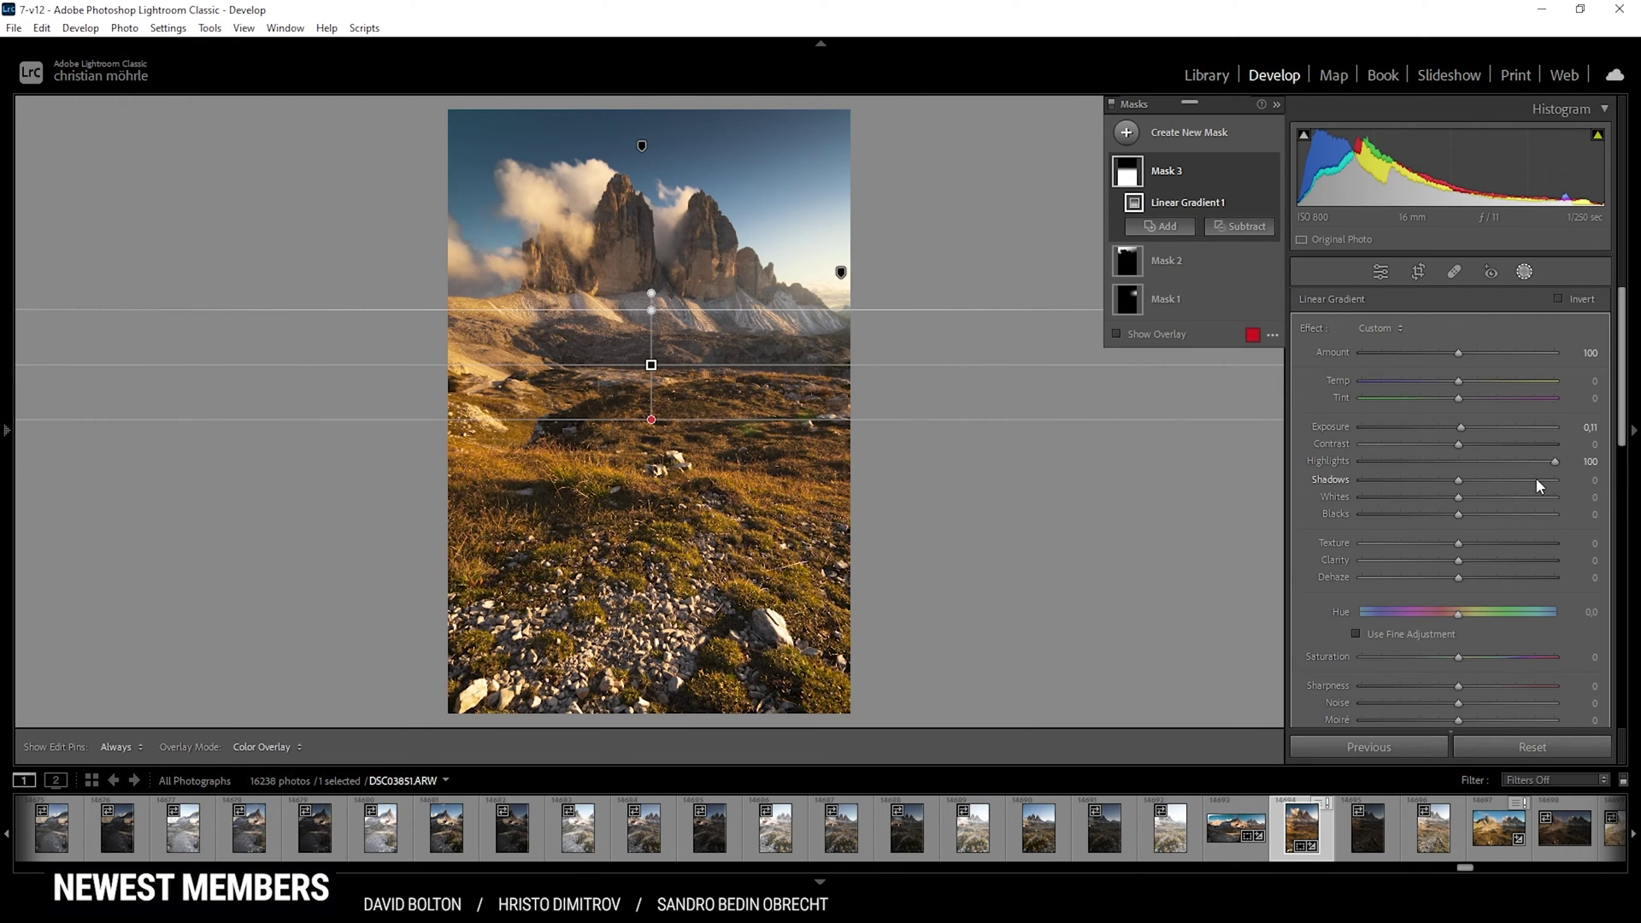
{"action": "mouse_move", "coordinate": [1459, 480]}
{"action": "left_mouse_down"}
{"action": "mouse_move", "coordinate": [1423, 480]}
{"action": "mouse_move", "coordinate": [1465, 499]}
{"action": "left_mouse_up"}
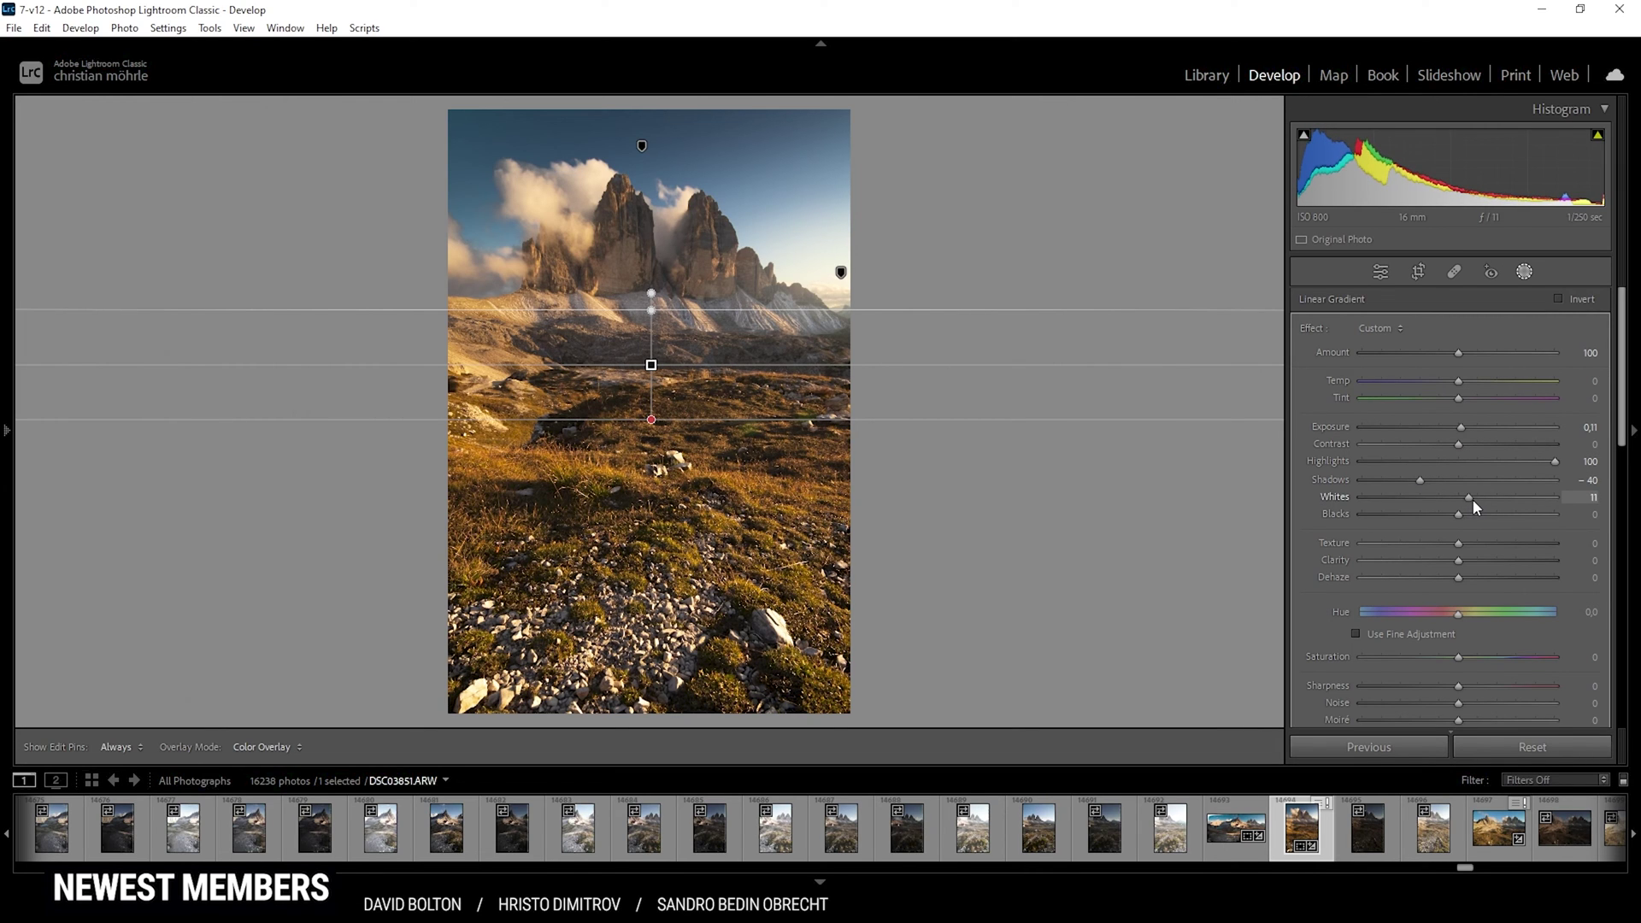
{"action": "left_click_drag", "start_coordinate": [1474, 500], "coordinate": [1472, 560]}
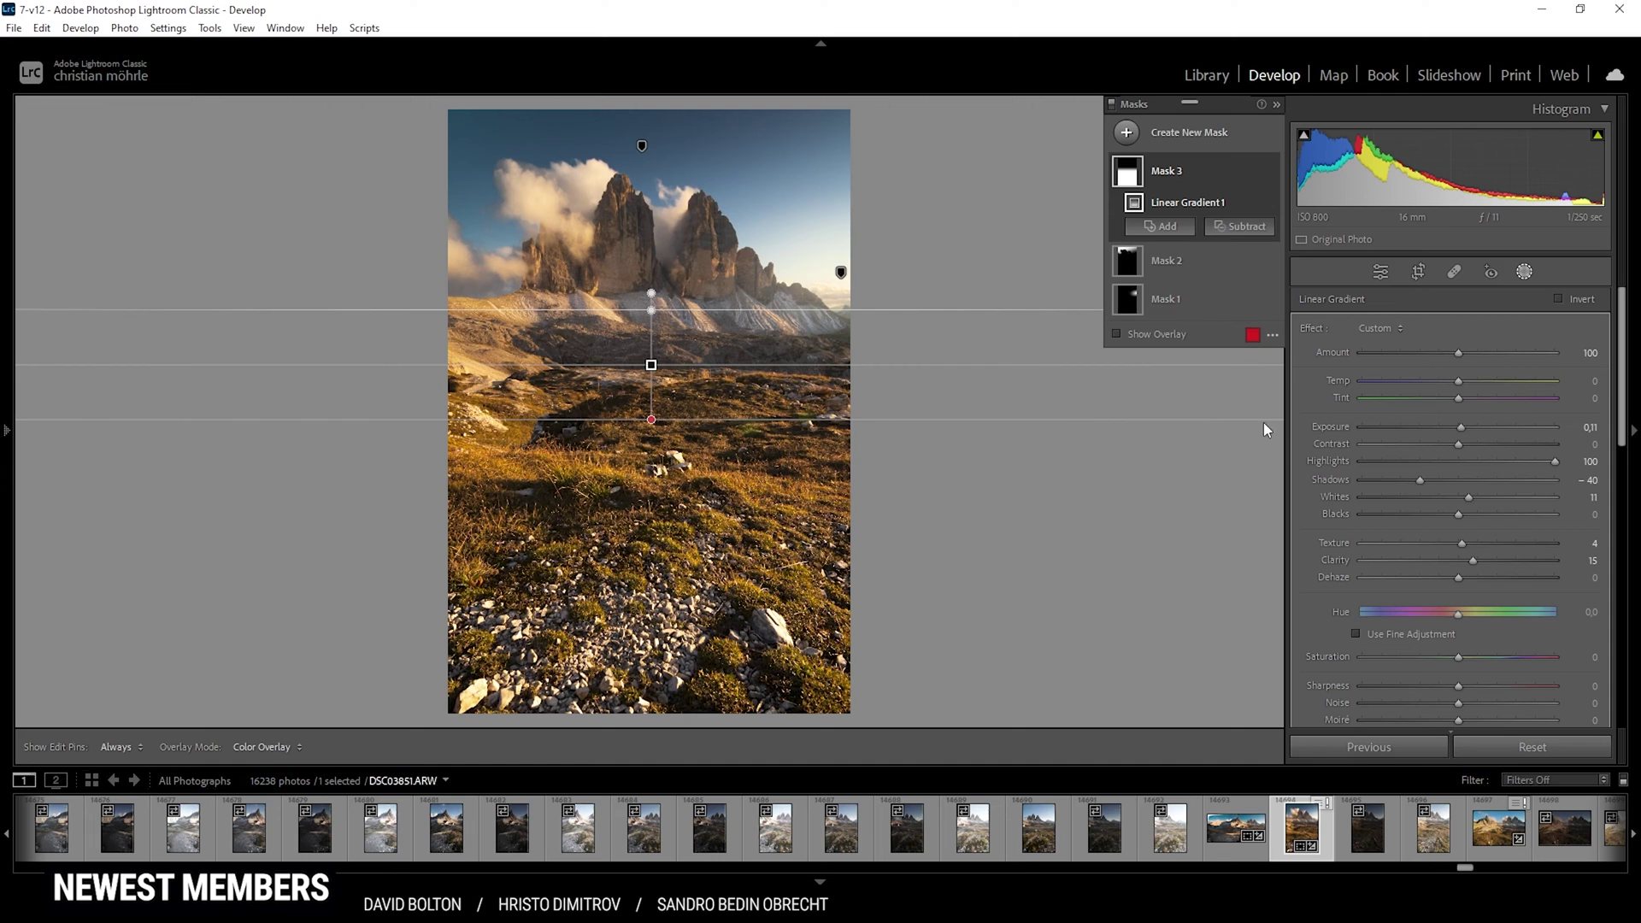
{"action": "left_click_drag", "start_coordinate": [1457, 445], "coordinate": [1423, 439]}
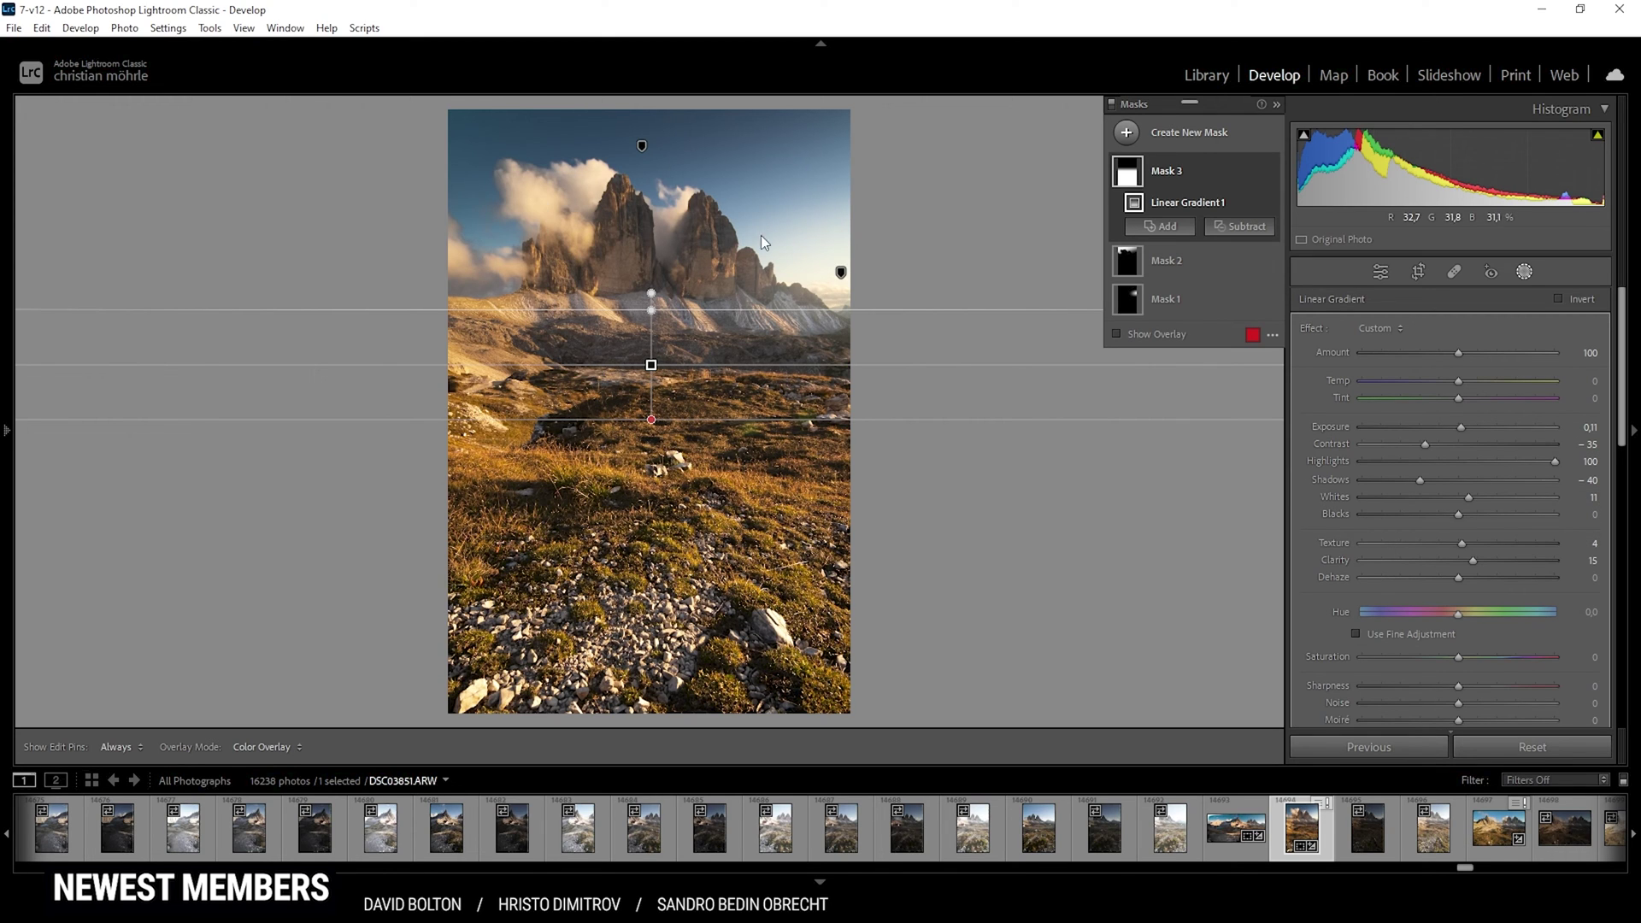
- Place a radial gradient ellipse around the central peaks, nudge it into place, and set Clarity 58
{"action": "left_click", "coordinate": [1127, 132]}
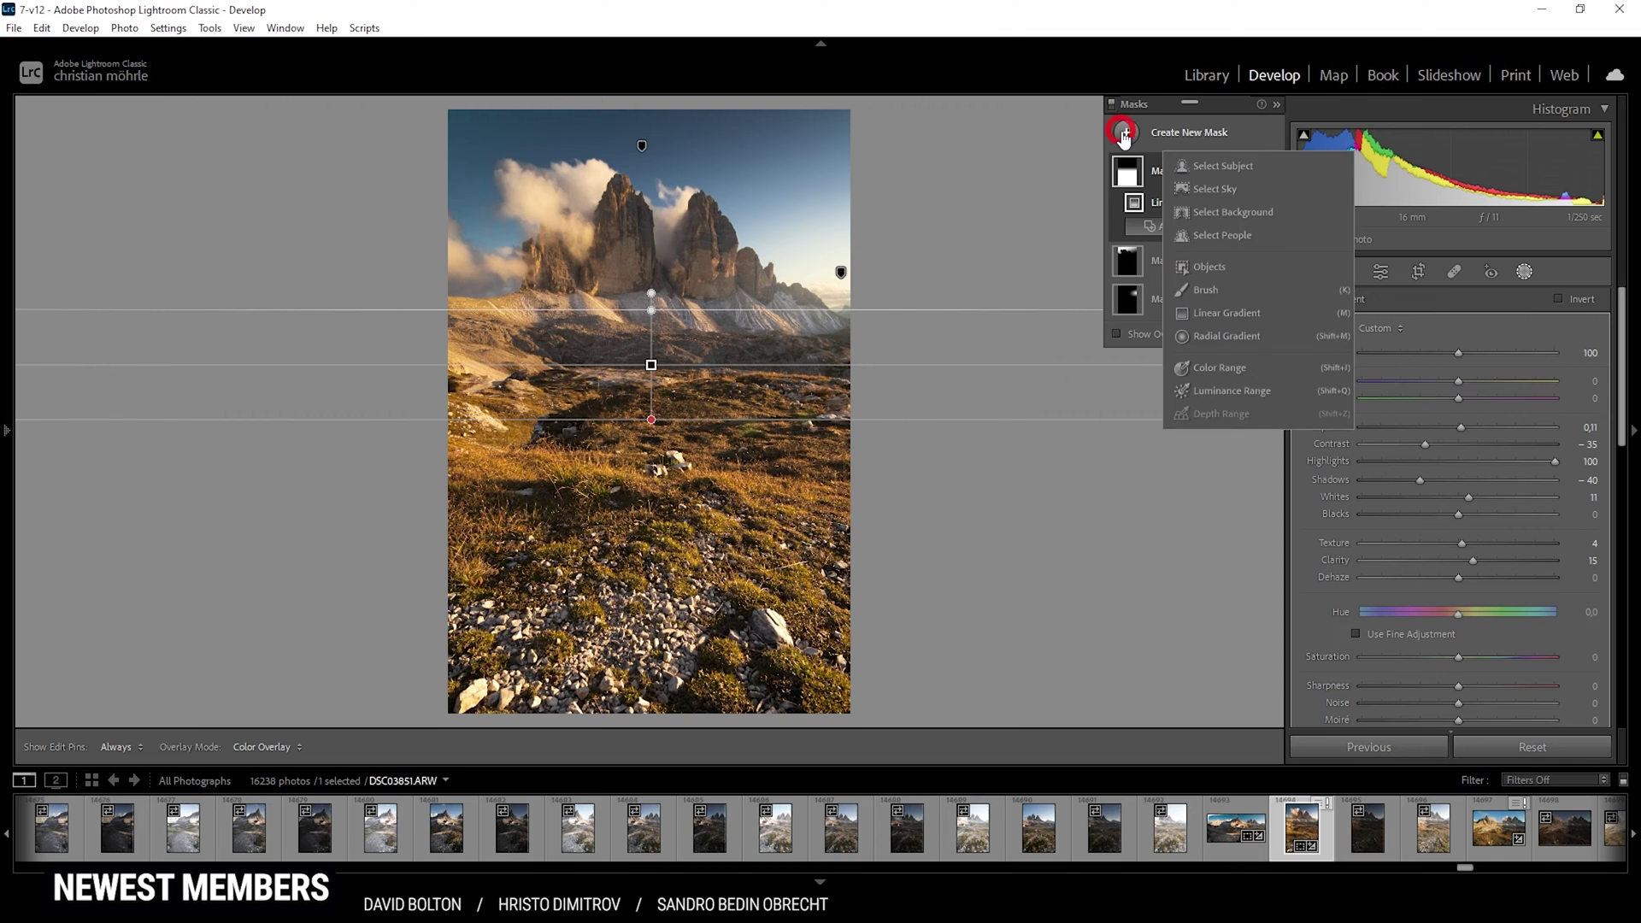
{"action": "left_click", "coordinate": [1240, 336]}
{"action": "left_click_drag", "start_coordinate": [640, 251], "coordinate": [818, 351]}
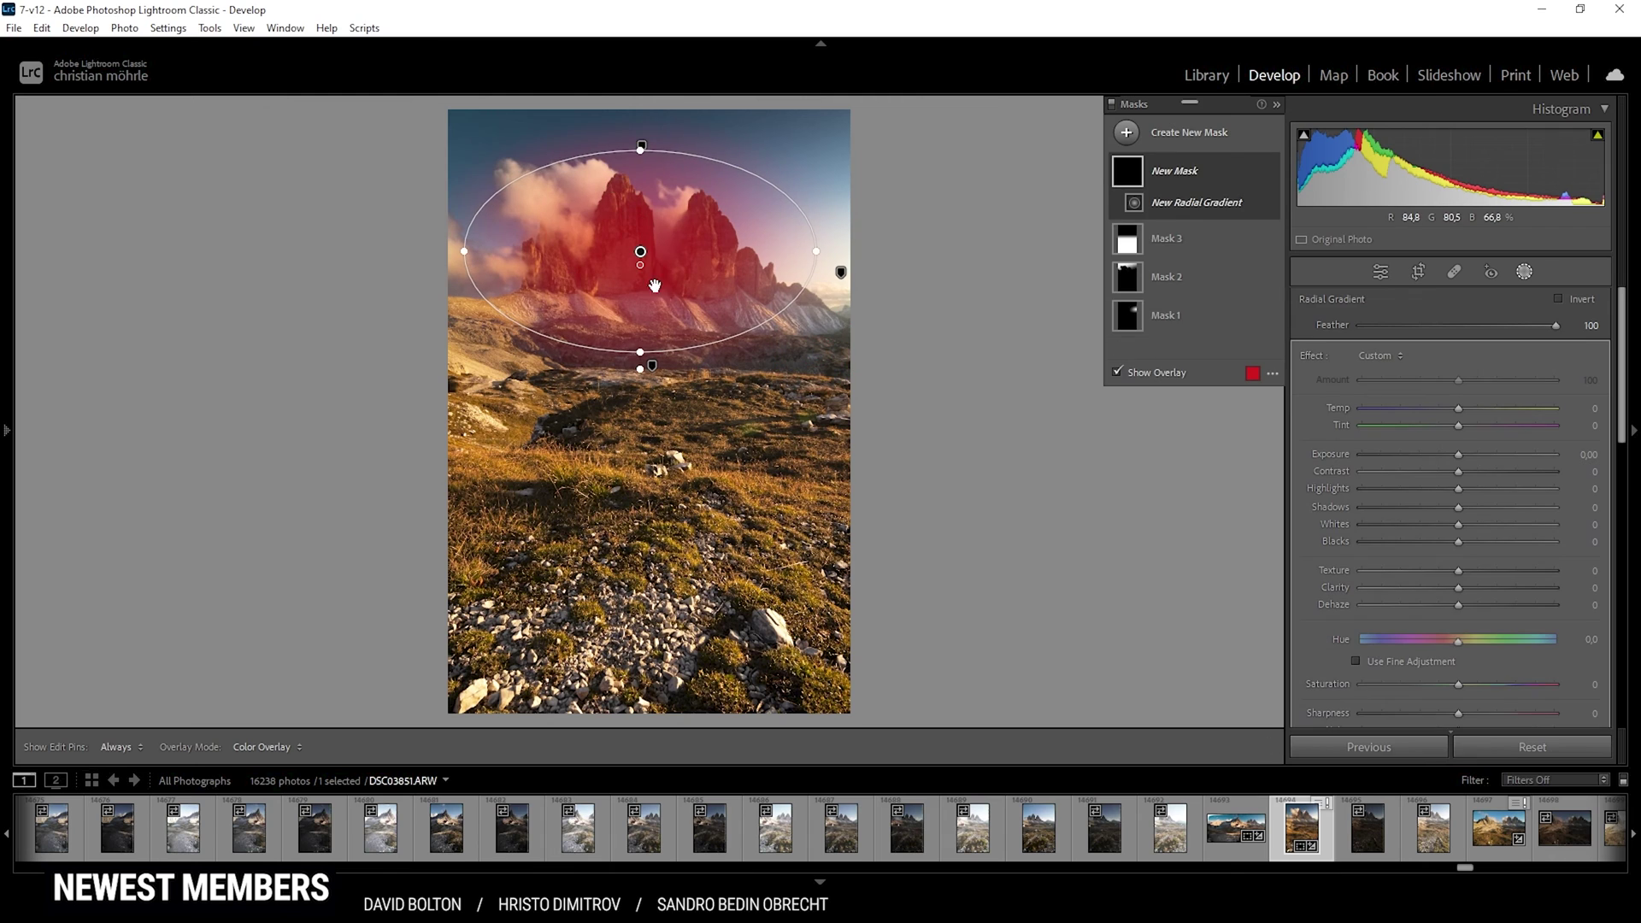
{"action": "left_click_drag", "start_coordinate": [641, 253], "coordinate": [651, 261]}
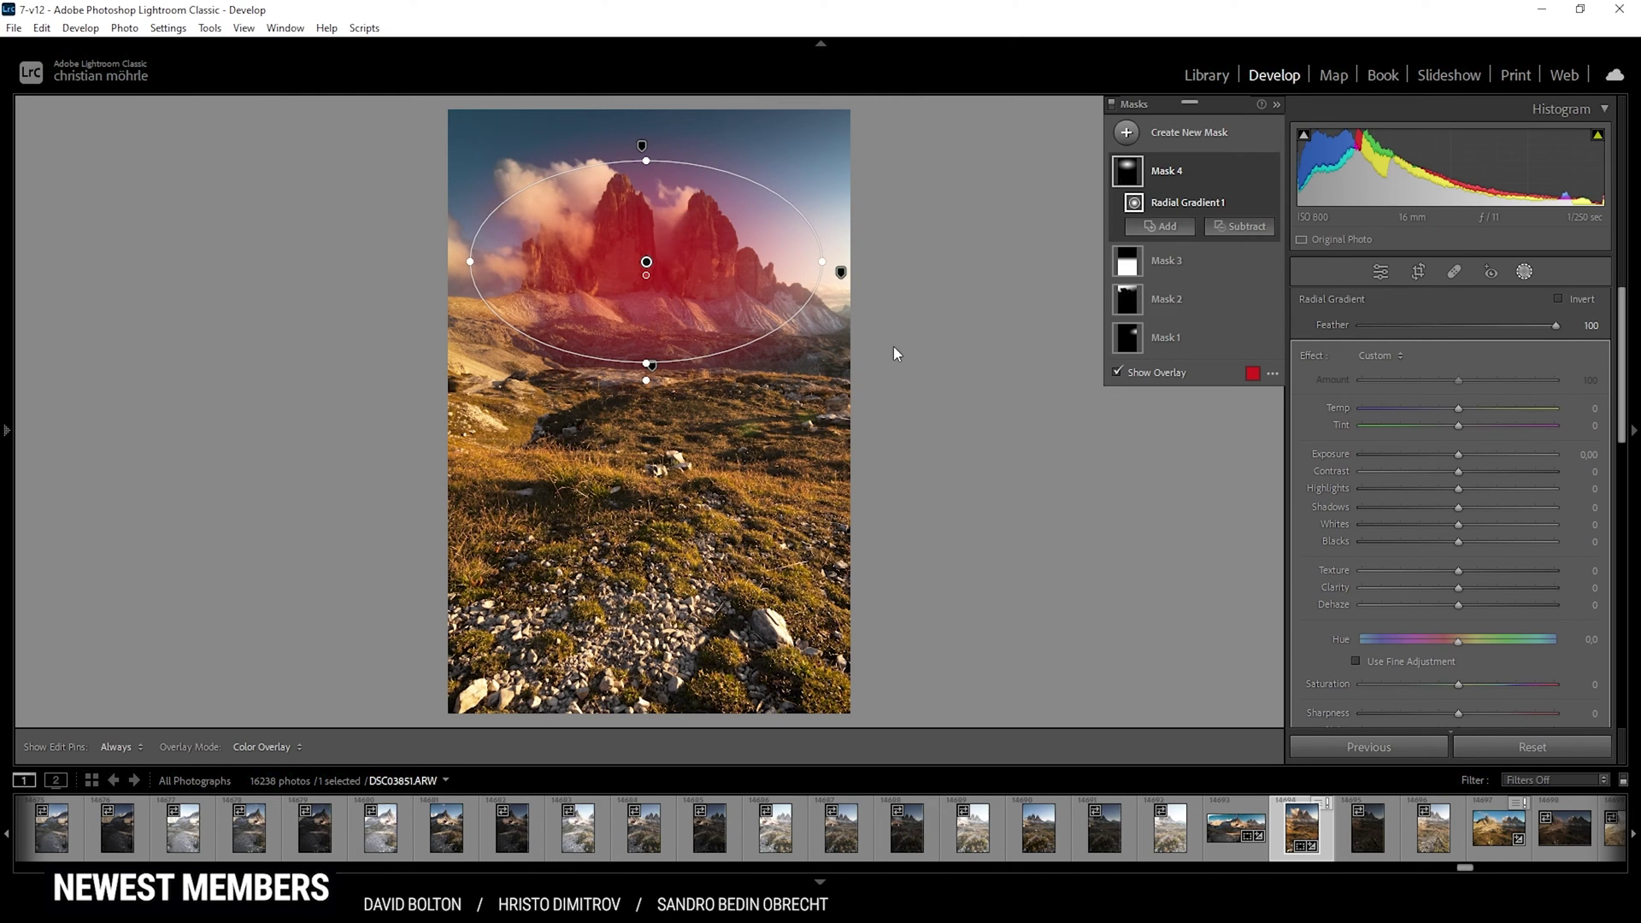
{"action": "left_click_drag", "start_coordinate": [1463, 589], "coordinate": [1519, 588]}
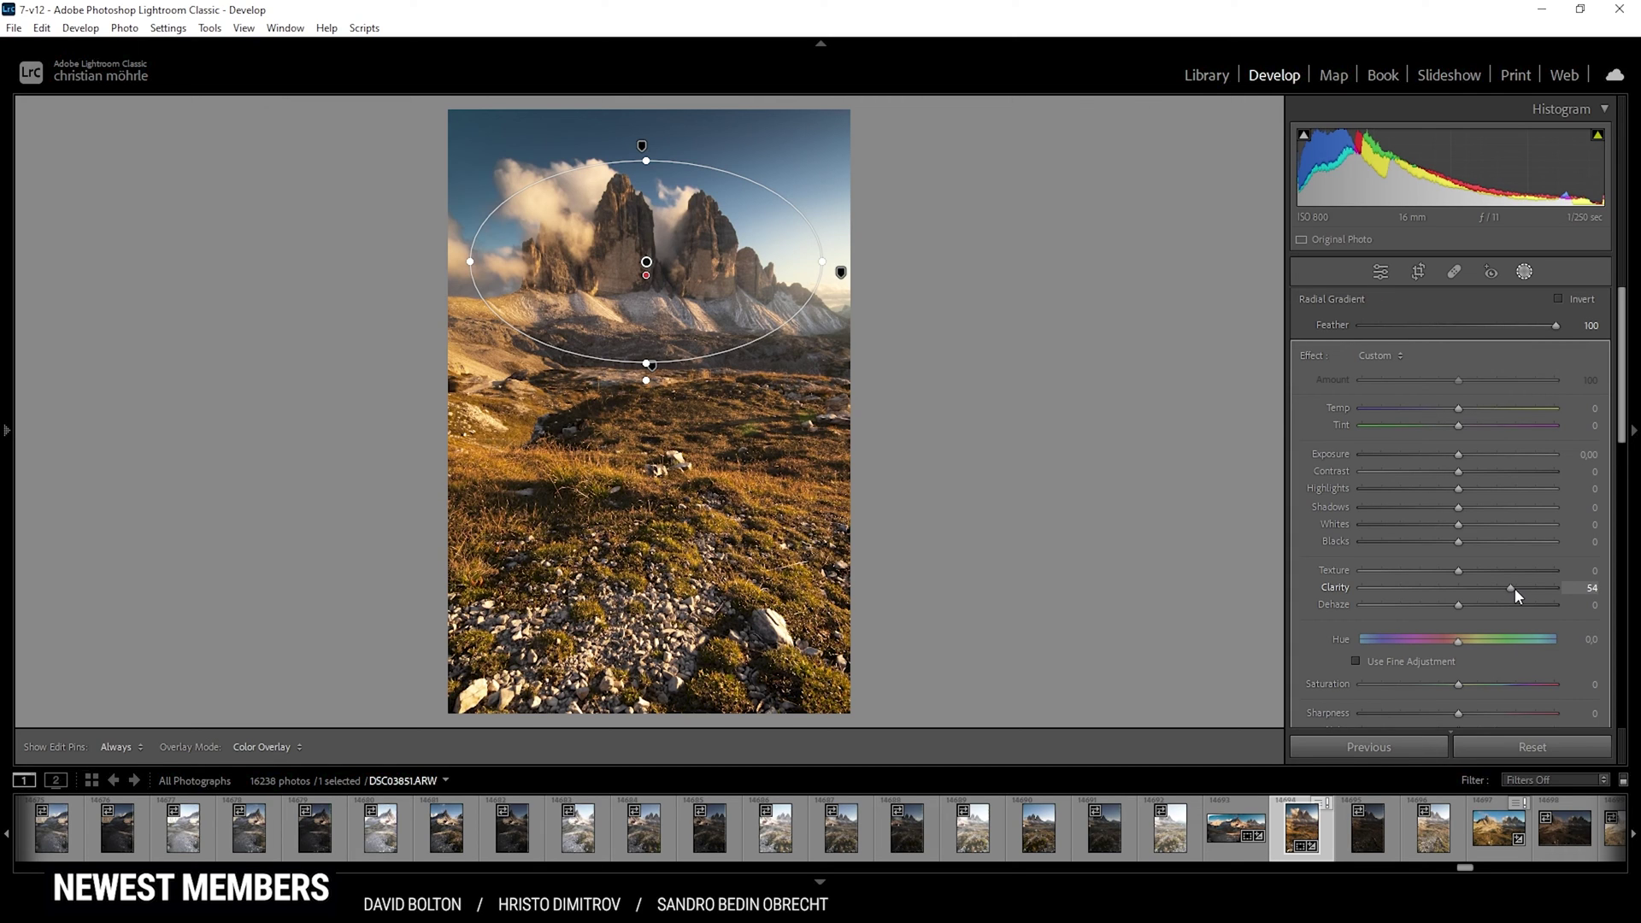
{"action": "left_click_drag", "start_coordinate": [1514, 588], "coordinate": [1515, 594]}
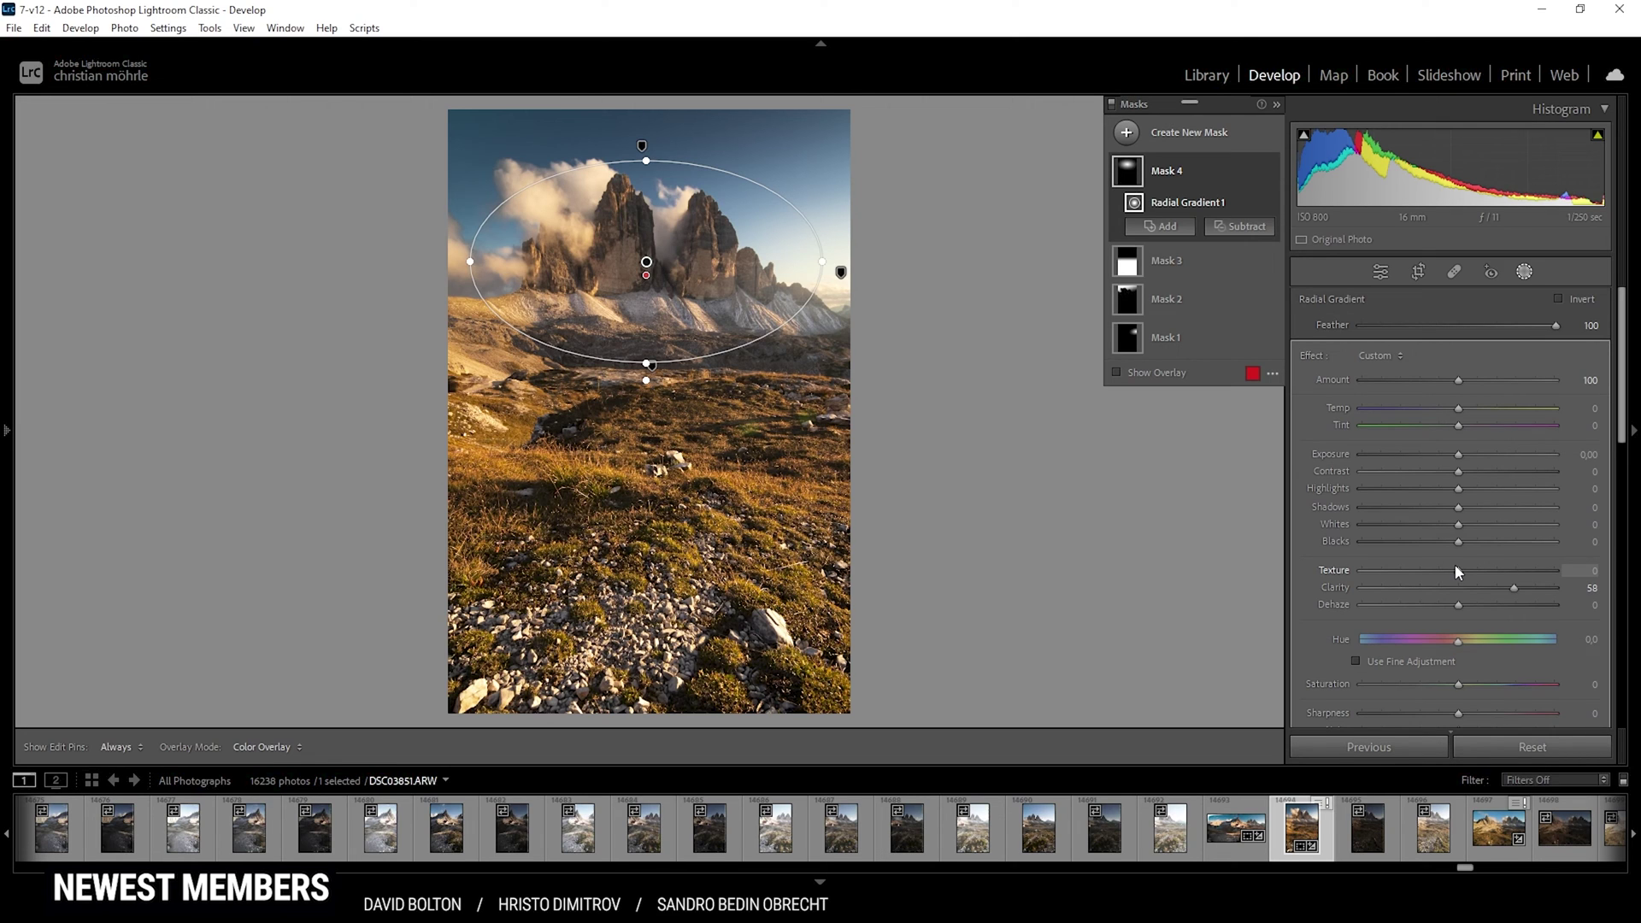
{"action": "left_click", "coordinate": [1142, 137]}
- Add a linear gradient over the bottom foreground and lower its Exposure to −0,32
{"action": "left_click", "coordinate": [1236, 313]}
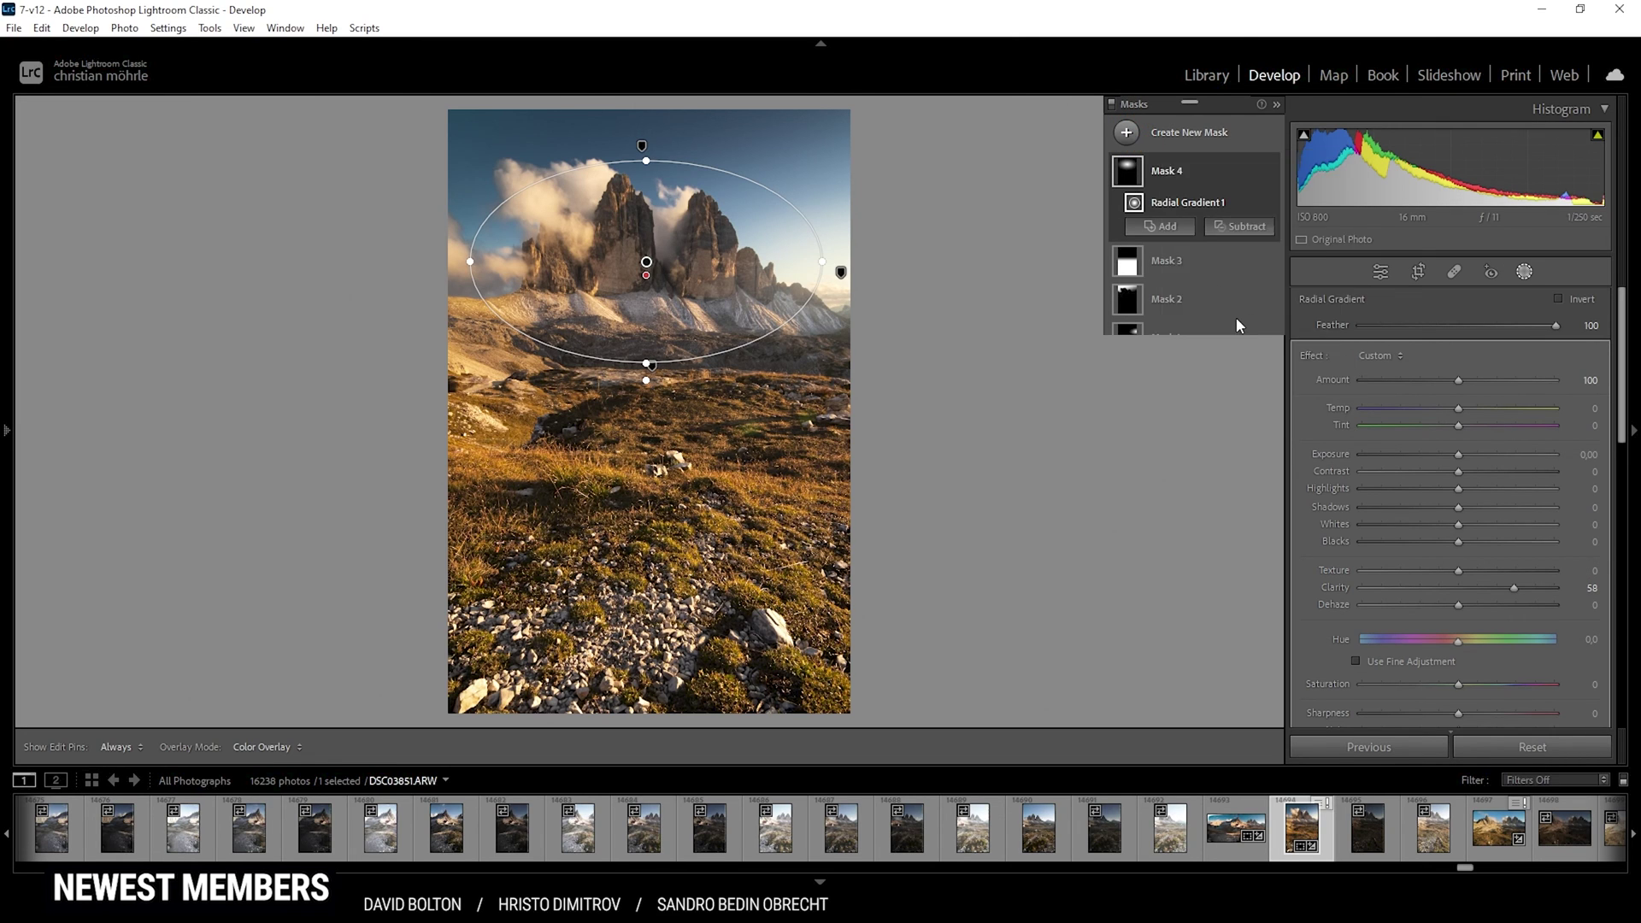
{"action": "left_click_drag", "start_coordinate": [652, 664], "coordinate": [647, 524]}
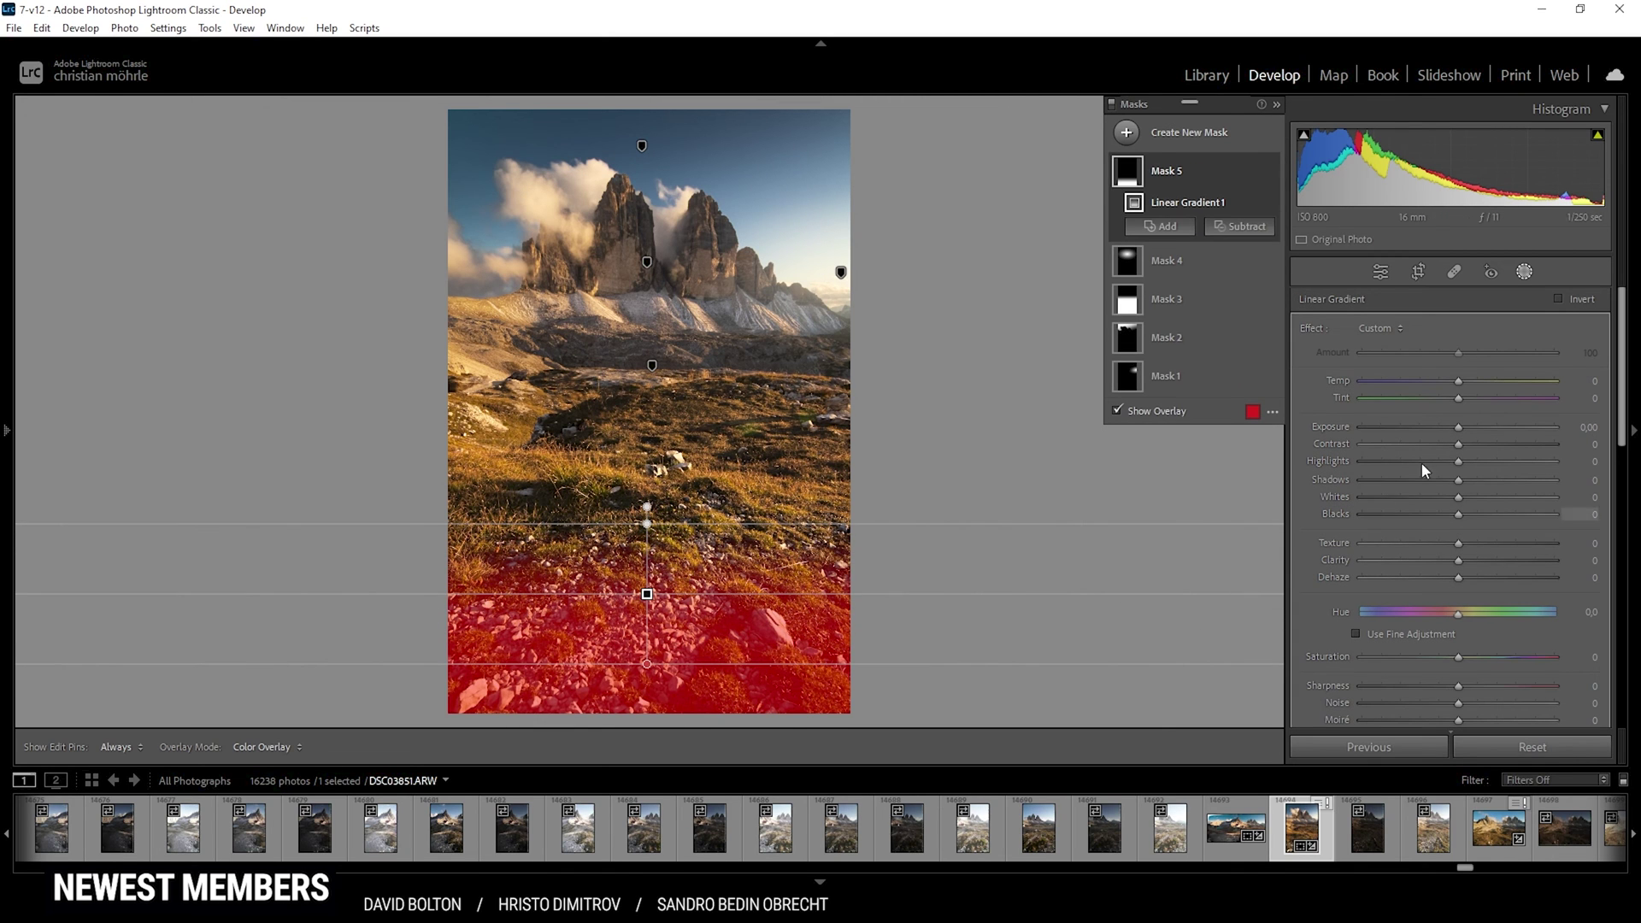
{"action": "left_click_drag", "start_coordinate": [1458, 430], "coordinate": [1450, 432]}
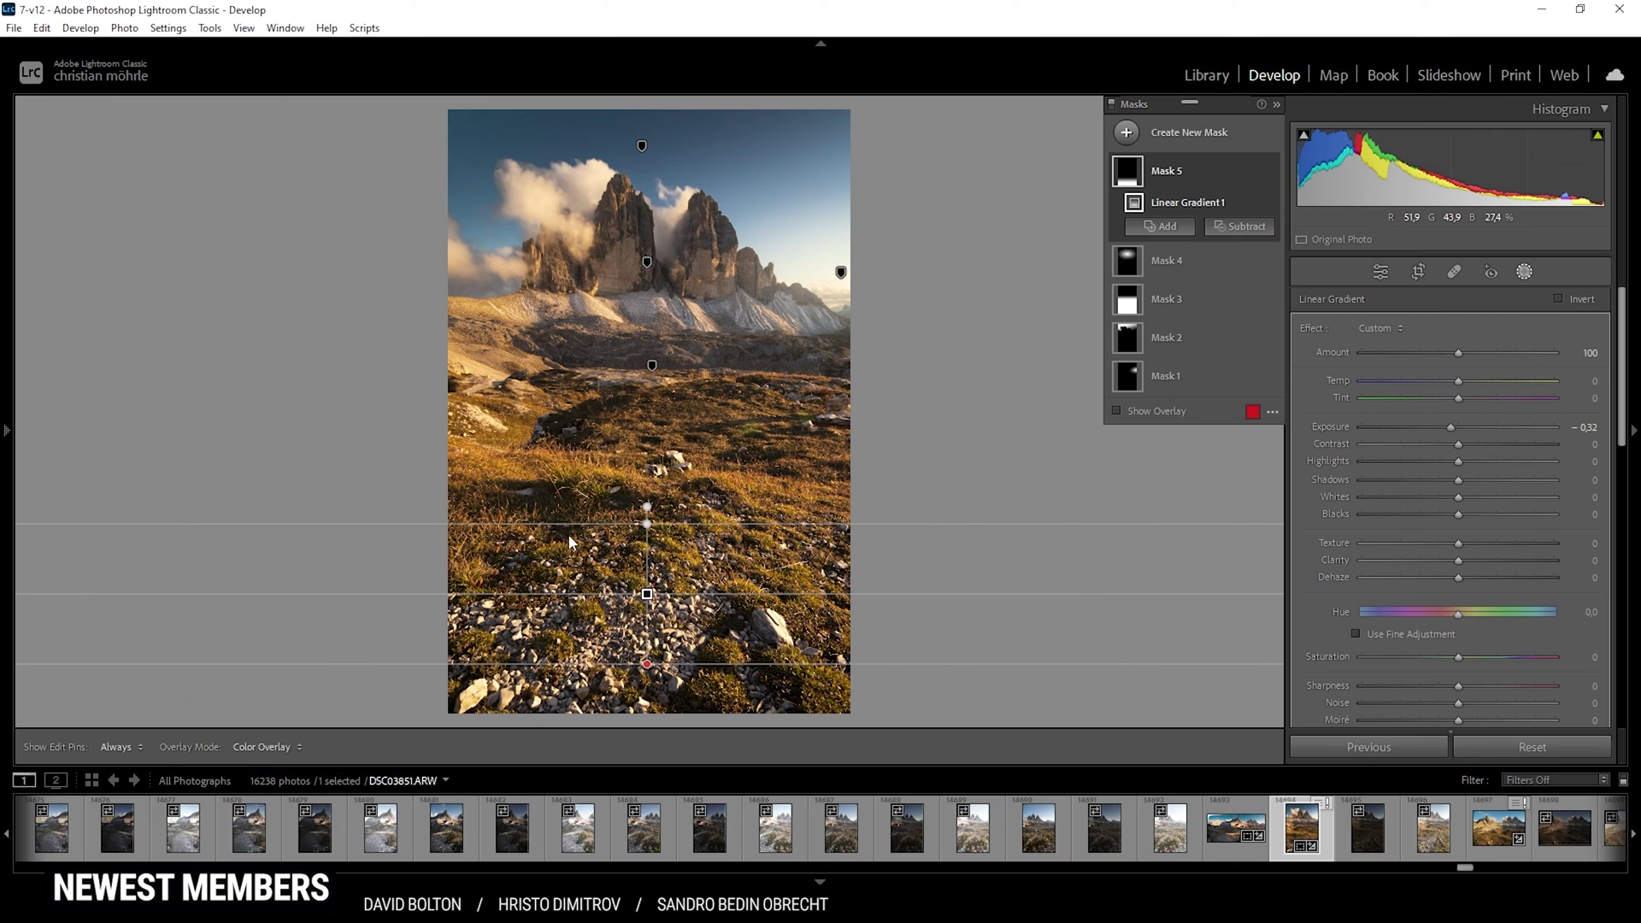
- Add a second linear gradient from the top-left sky corner with Exposure −0,32
{"action": "left_click", "coordinate": [1127, 133]}
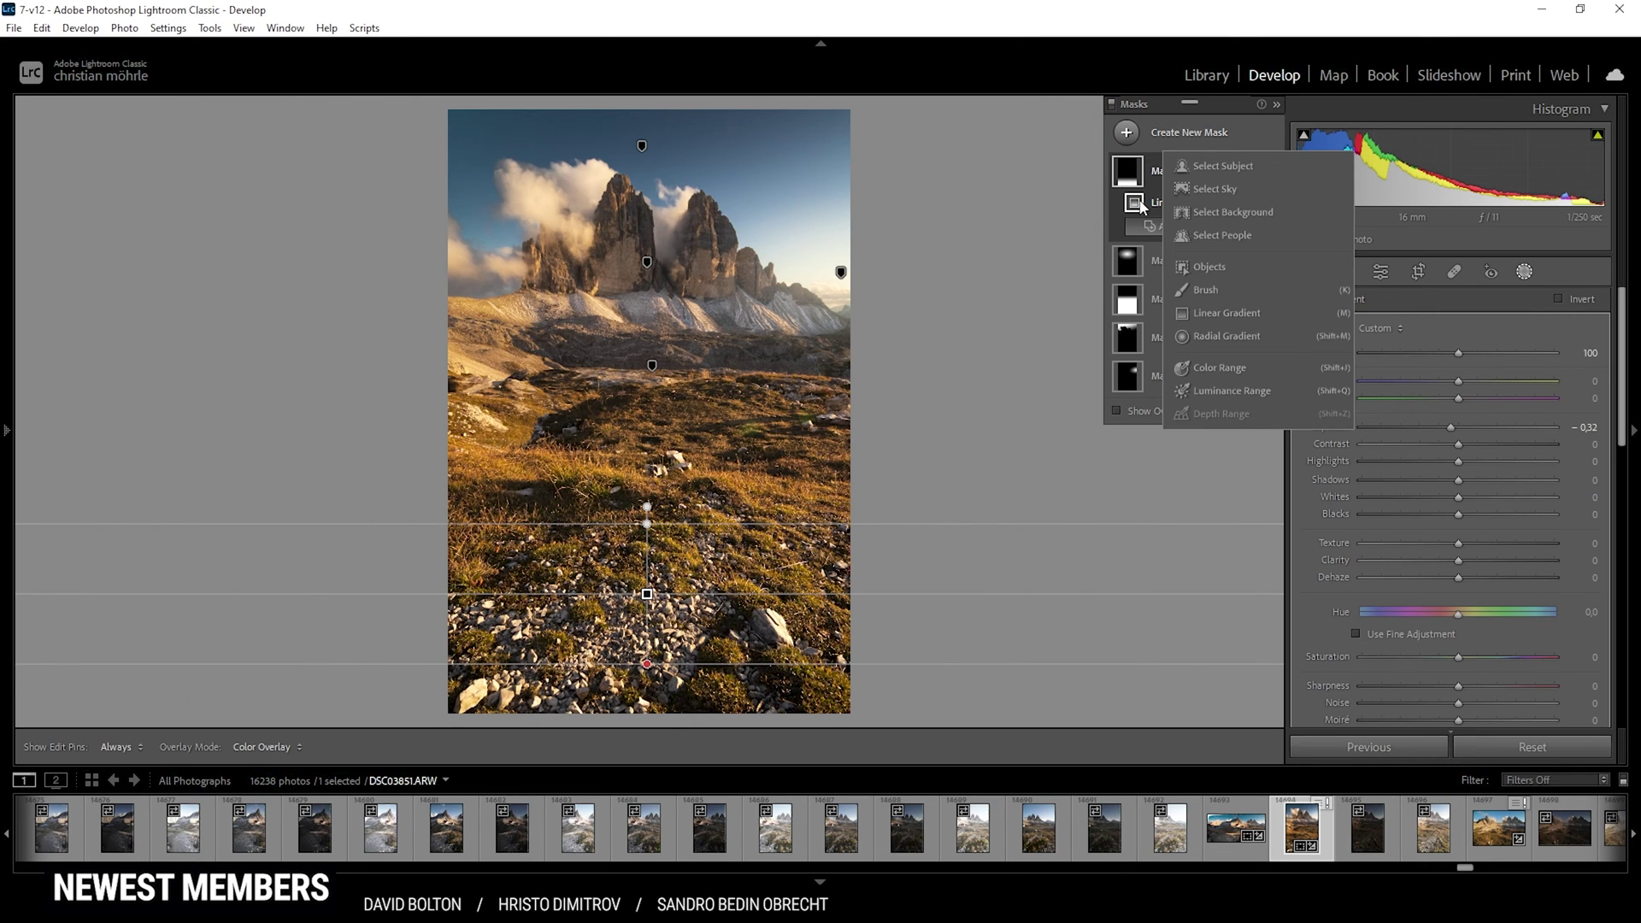
{"action": "left_click", "coordinate": [1224, 315]}
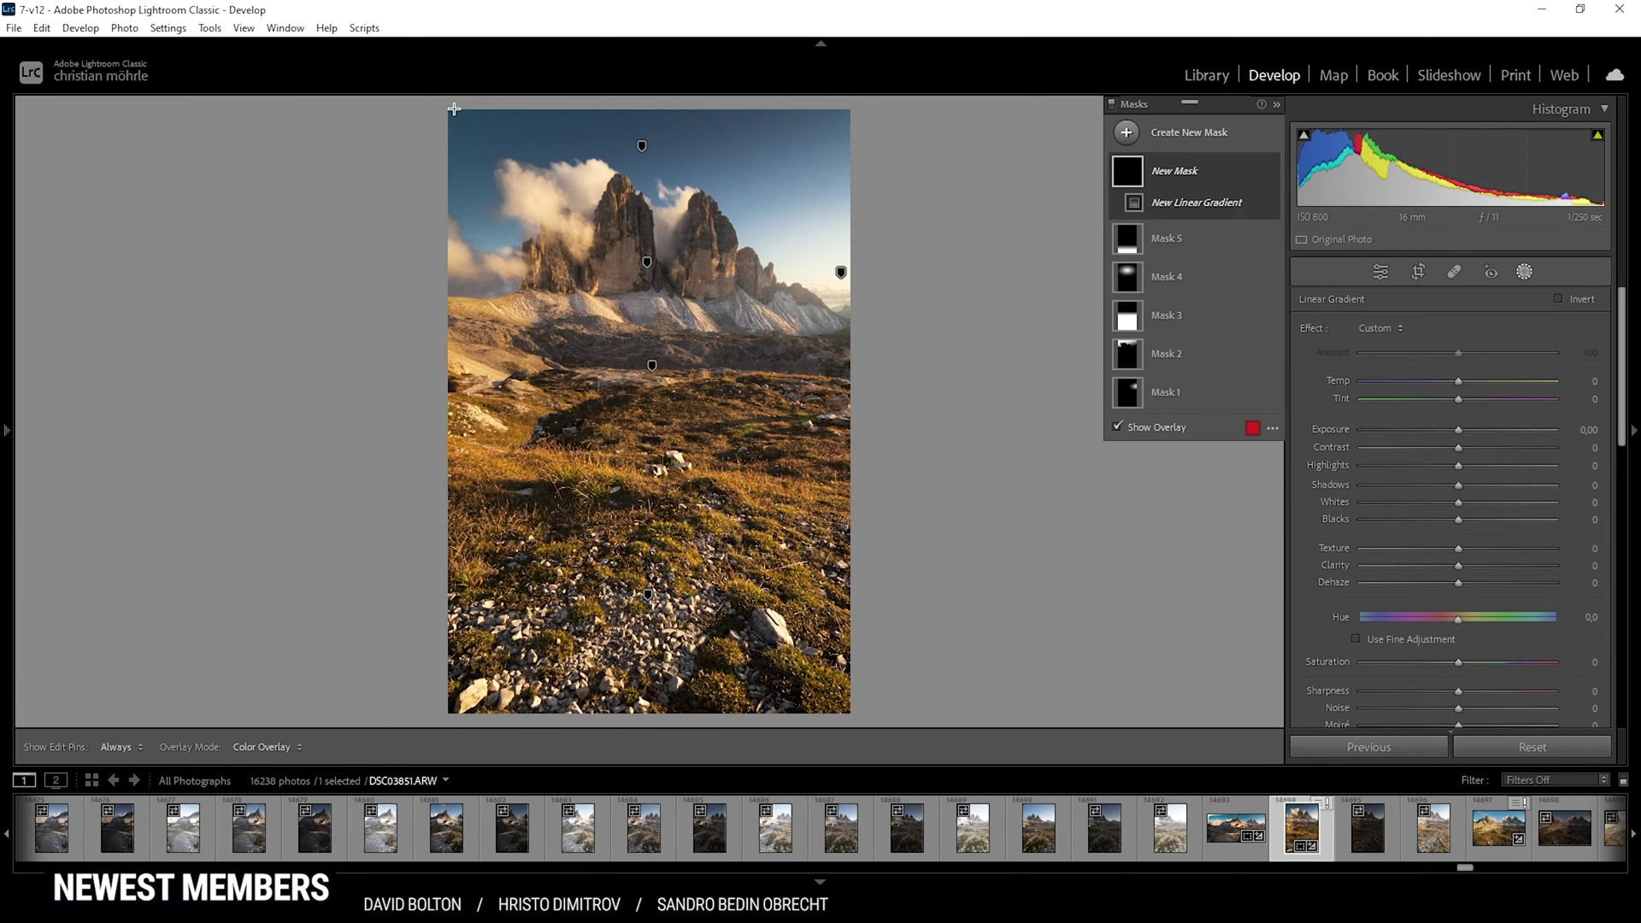
{"action": "left_click_drag", "start_coordinate": [455, 106], "coordinate": [517, 278]}
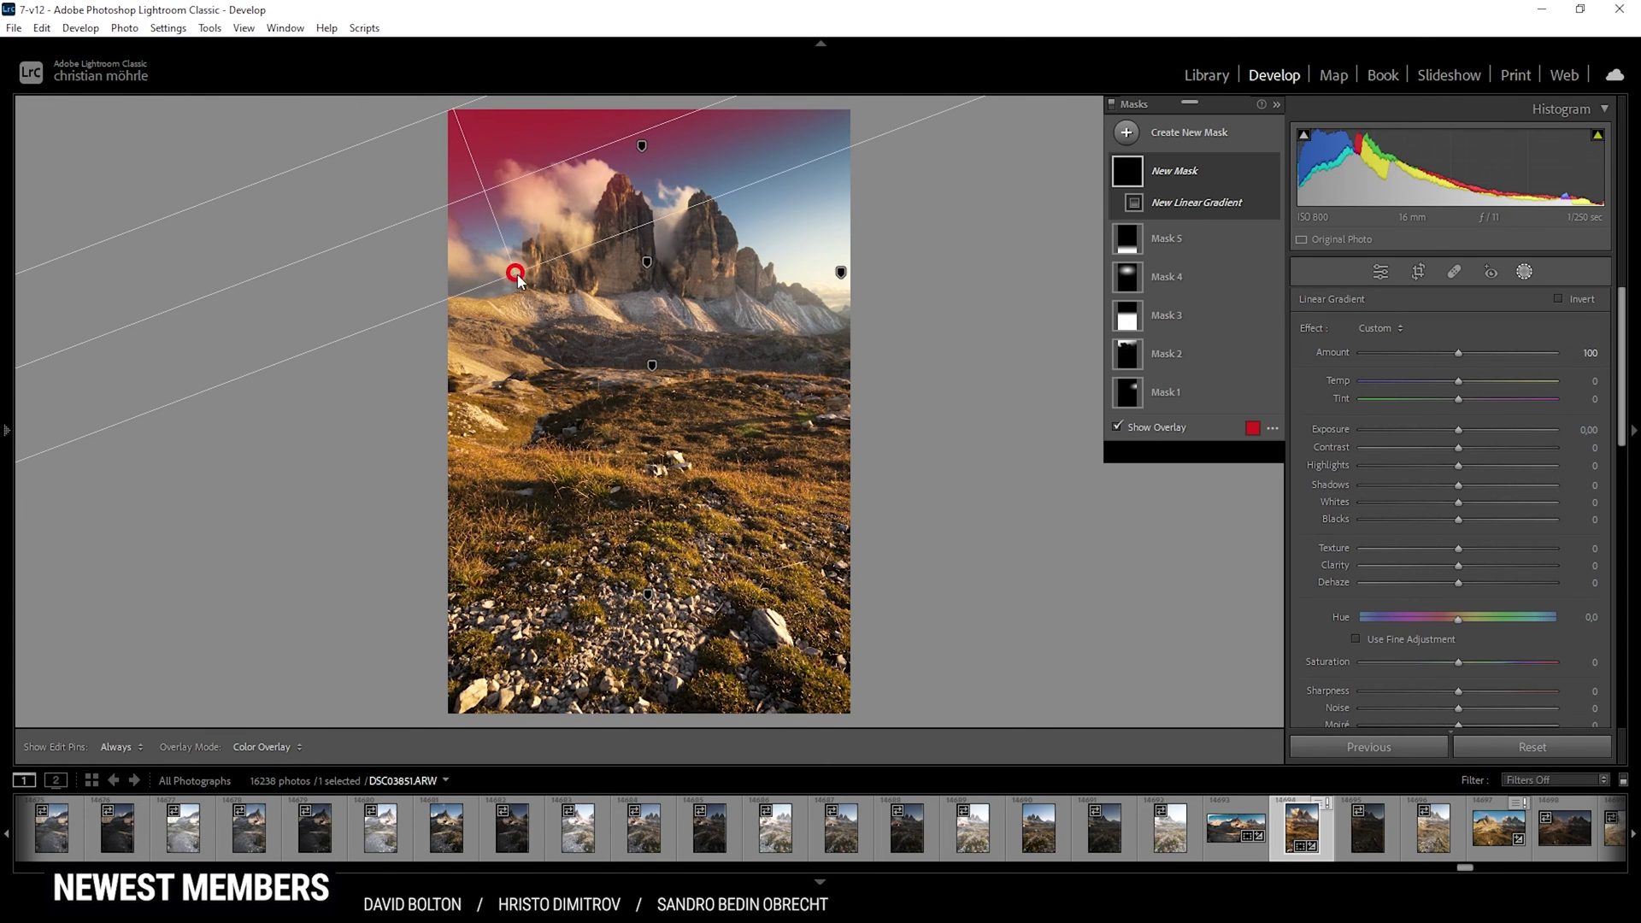
{"action": "left_click", "coordinate": [1458, 427]}
{"action": "left_click_drag", "start_coordinate": [1458, 423], "coordinate": [1450, 422]}
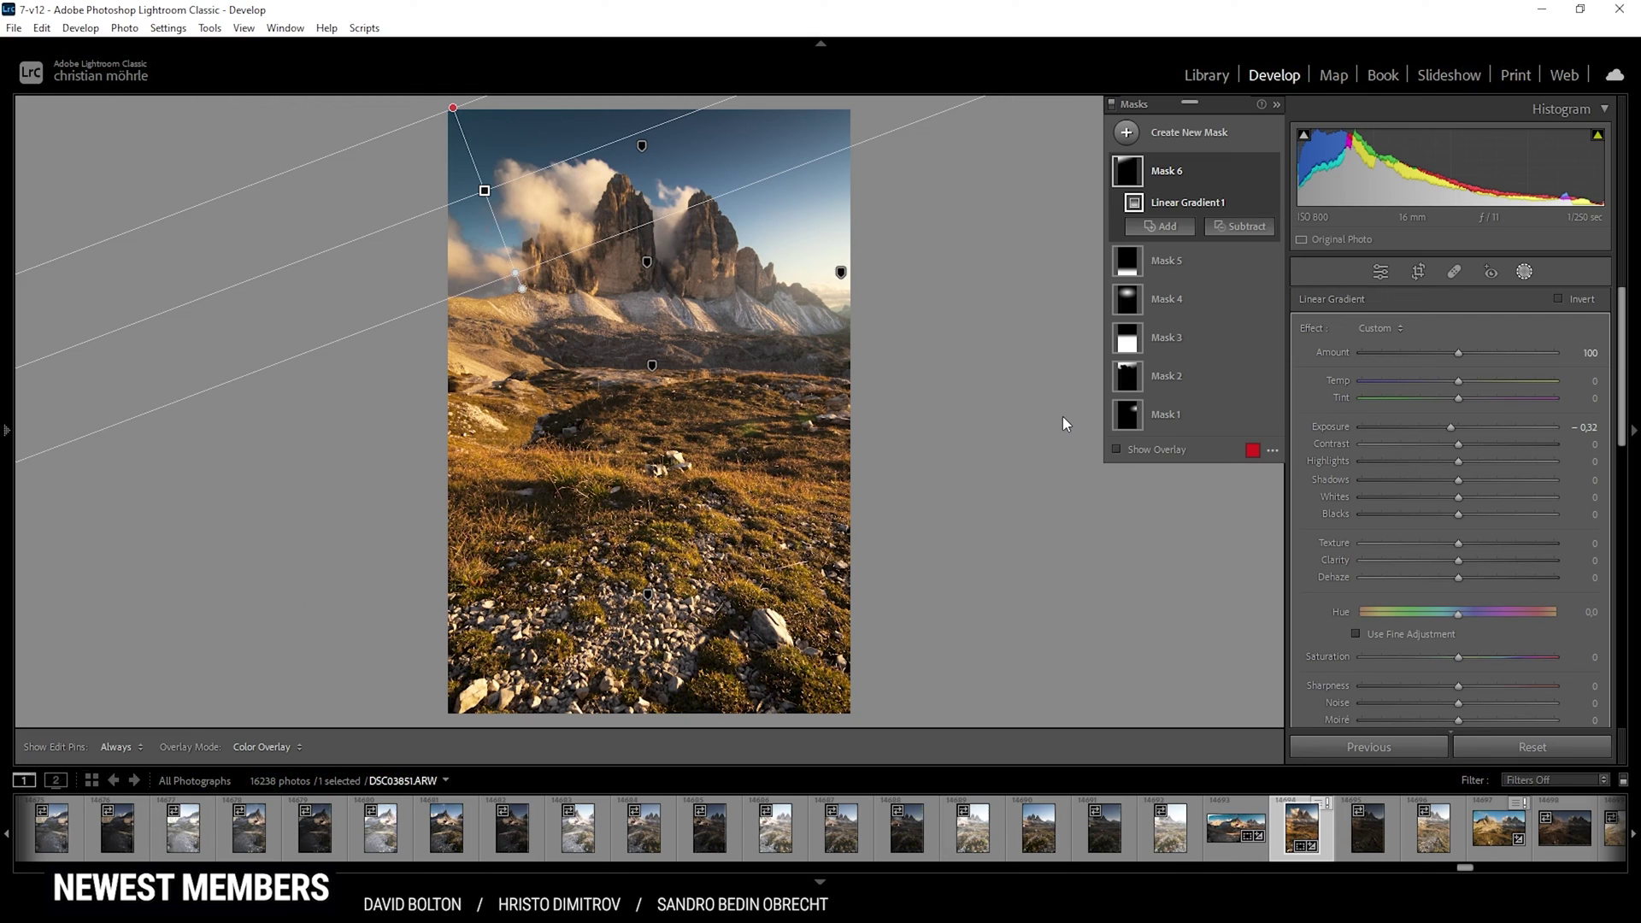
- Draw a narrow radial gradient mask along the right-hand horizon beside the peaks
{"action": "left_click", "coordinate": [1128, 136]}
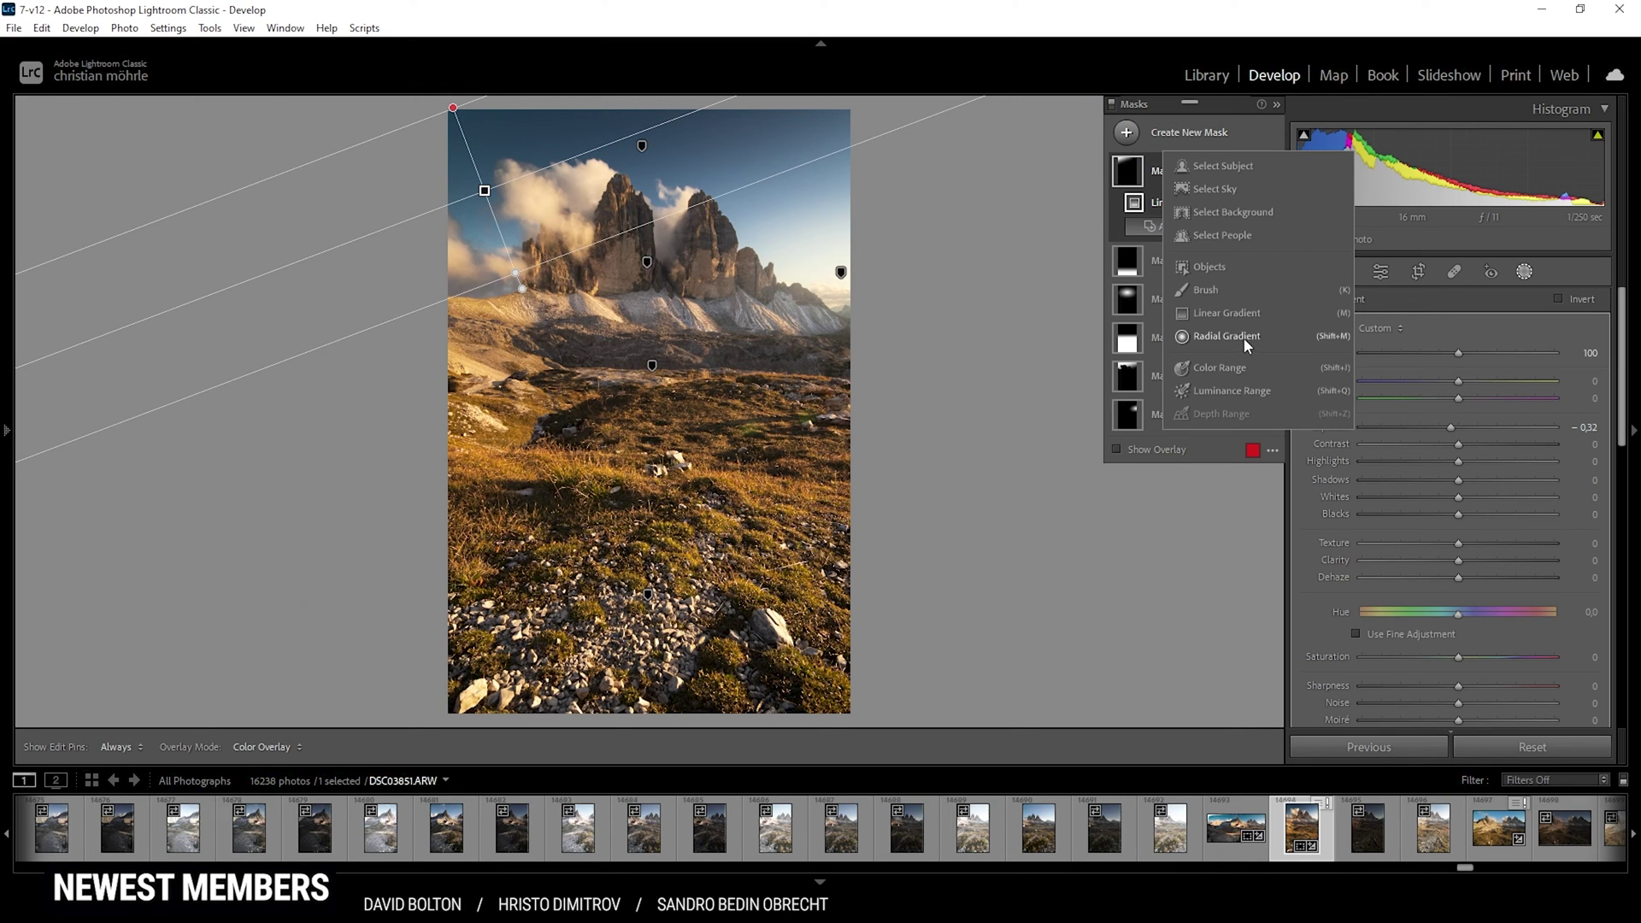
{"action": "left_click", "coordinate": [1216, 340]}
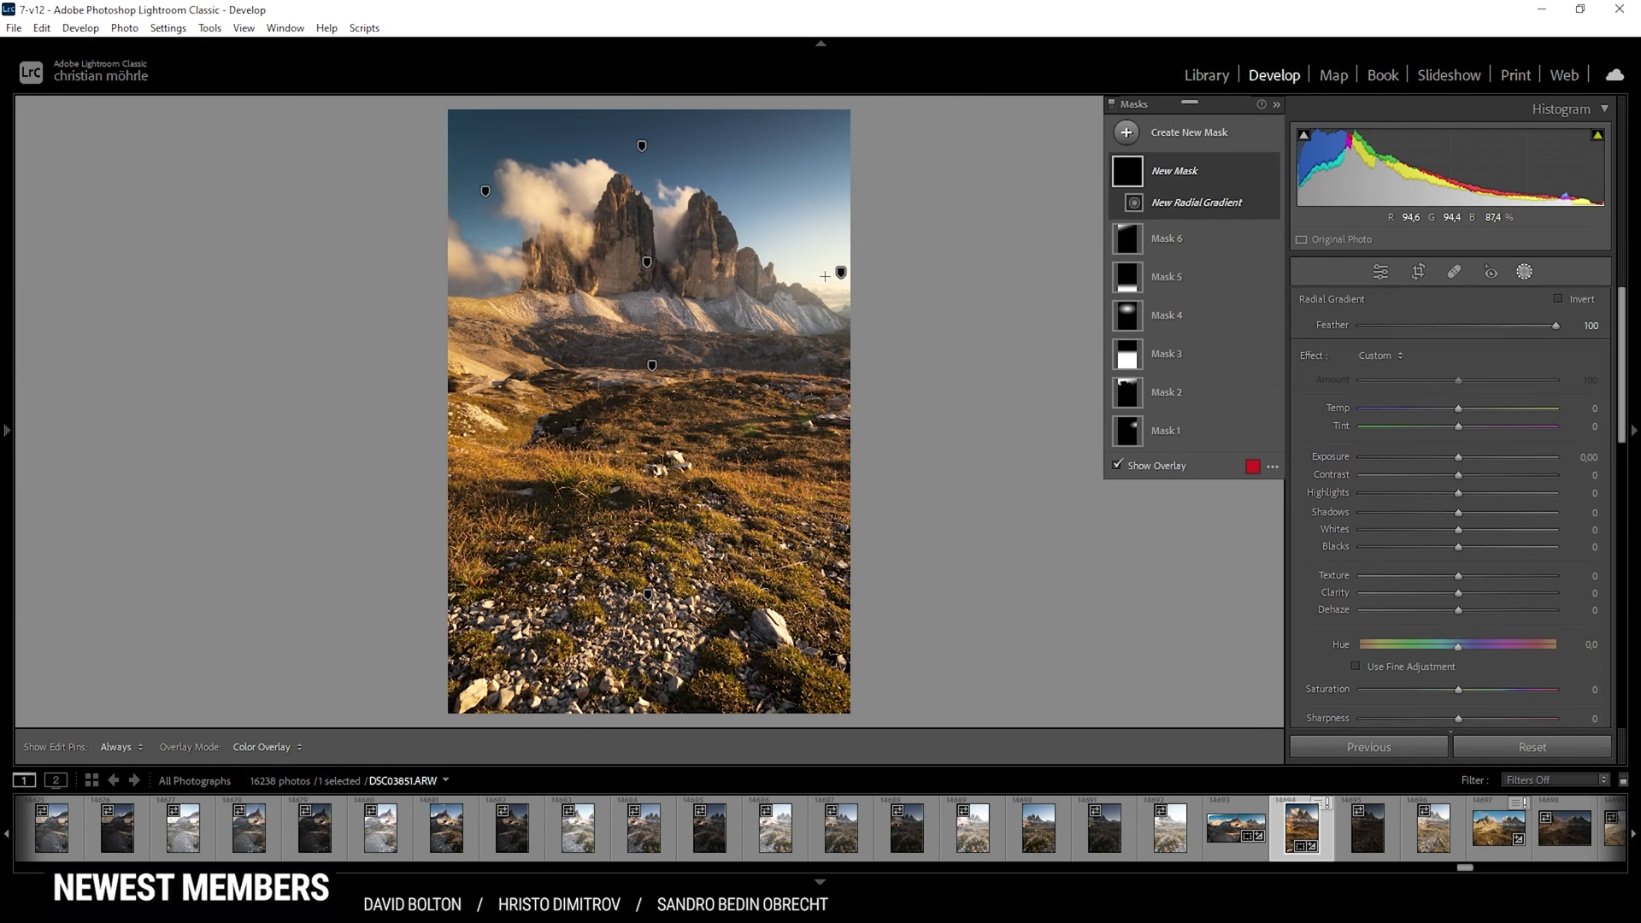
{"action": "left_click_drag", "start_coordinate": [804, 274], "coordinate": [944, 301]}
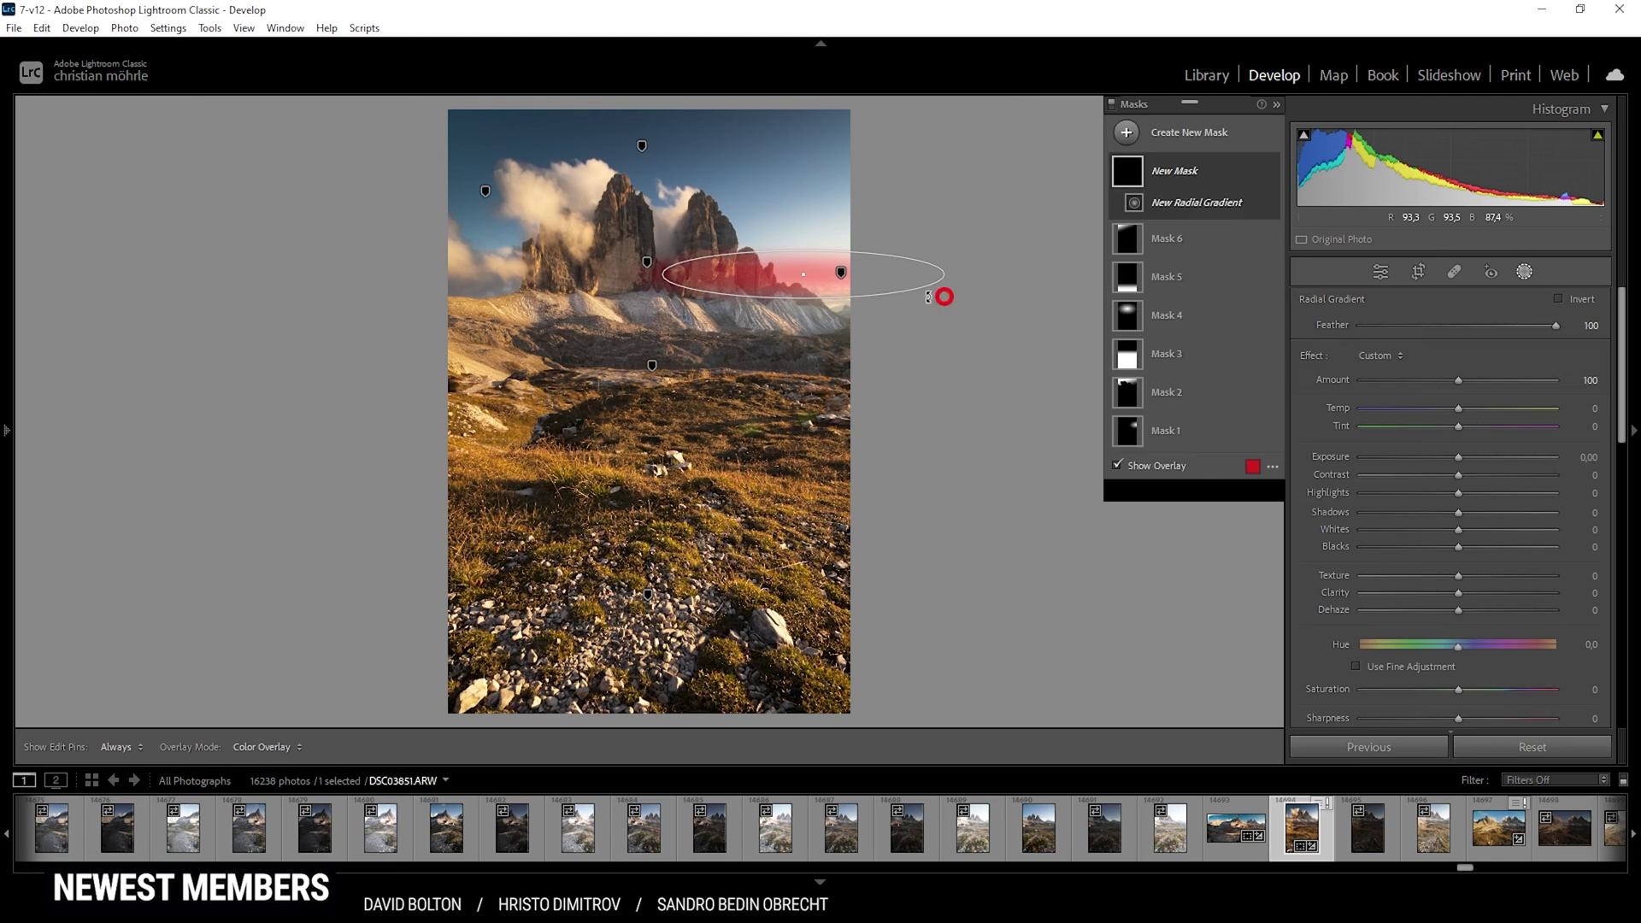
{"action": "left_click_drag", "start_coordinate": [803, 275], "coordinate": [856, 287]}
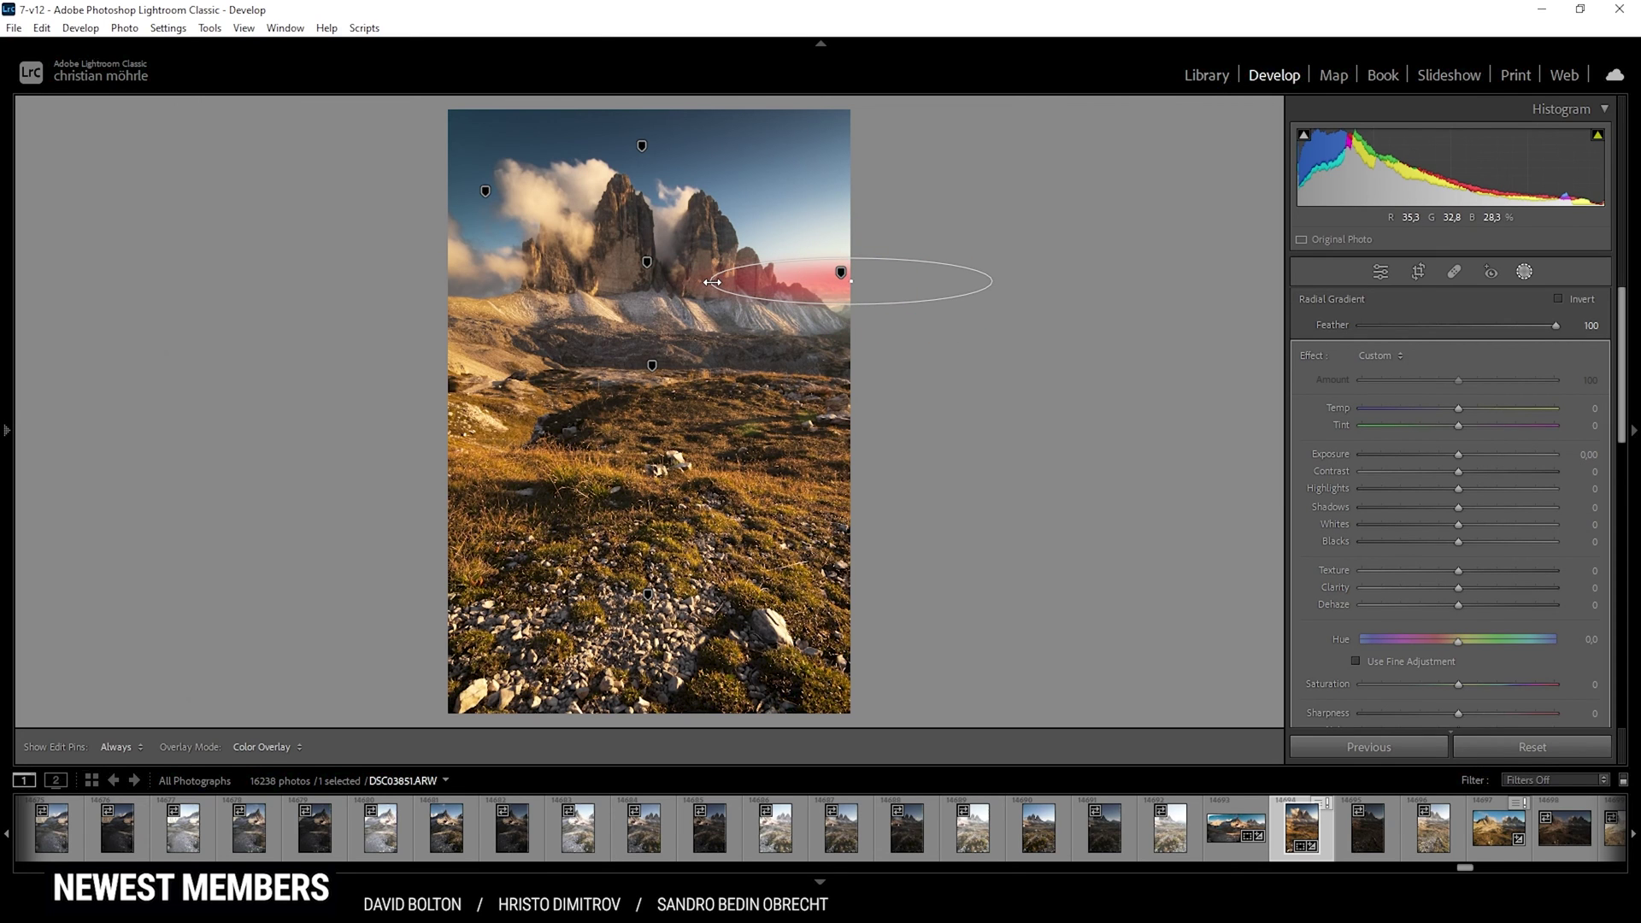
{"action": "left_click_drag", "start_coordinate": [708, 281], "coordinate": [704, 281]}
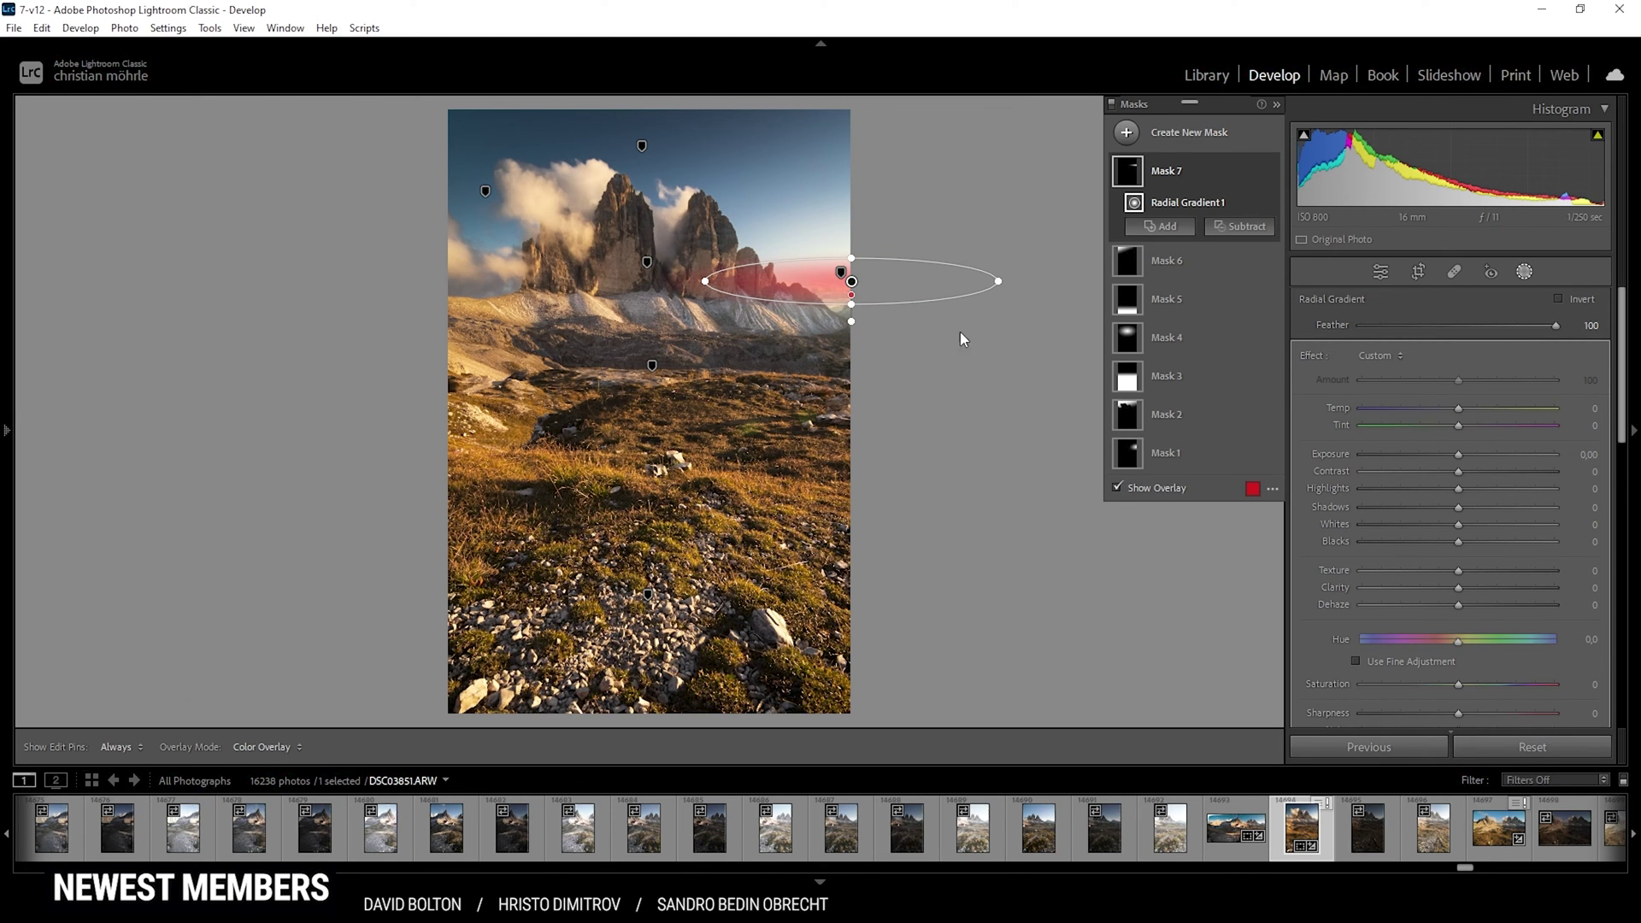
- Set the radial mask's Dehaze to −63 and finish mask editing
{"action": "left_click_drag", "start_coordinate": [1456, 607], "coordinate": [1399, 602]}
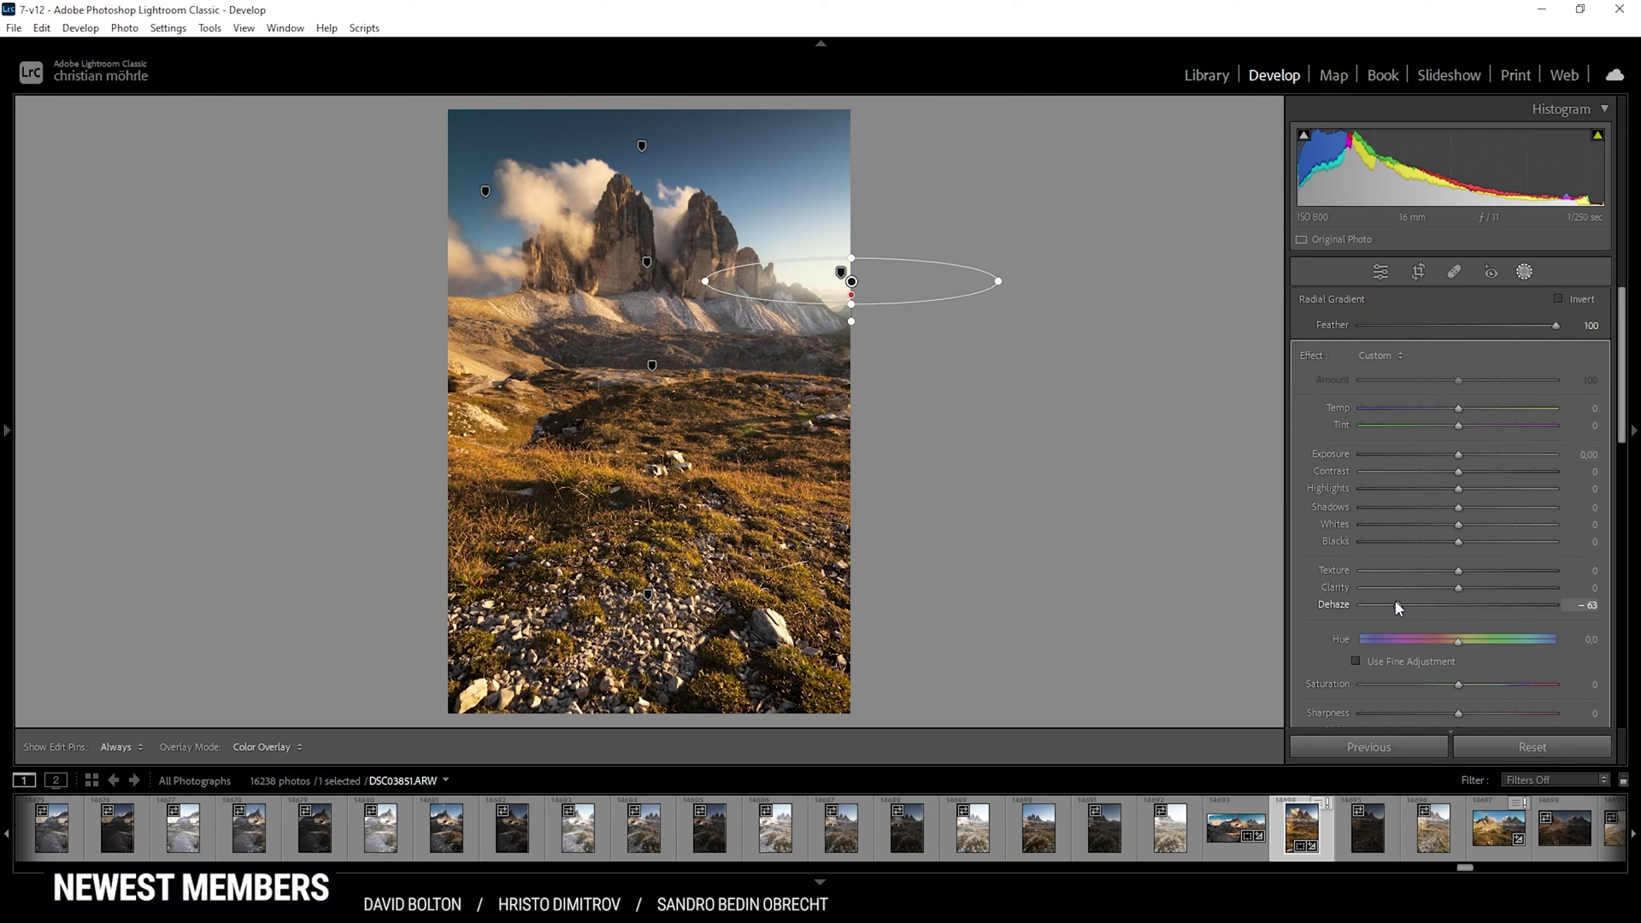
{"action": "left_click_drag", "start_coordinate": [1398, 607], "coordinate": [1398, 607]}
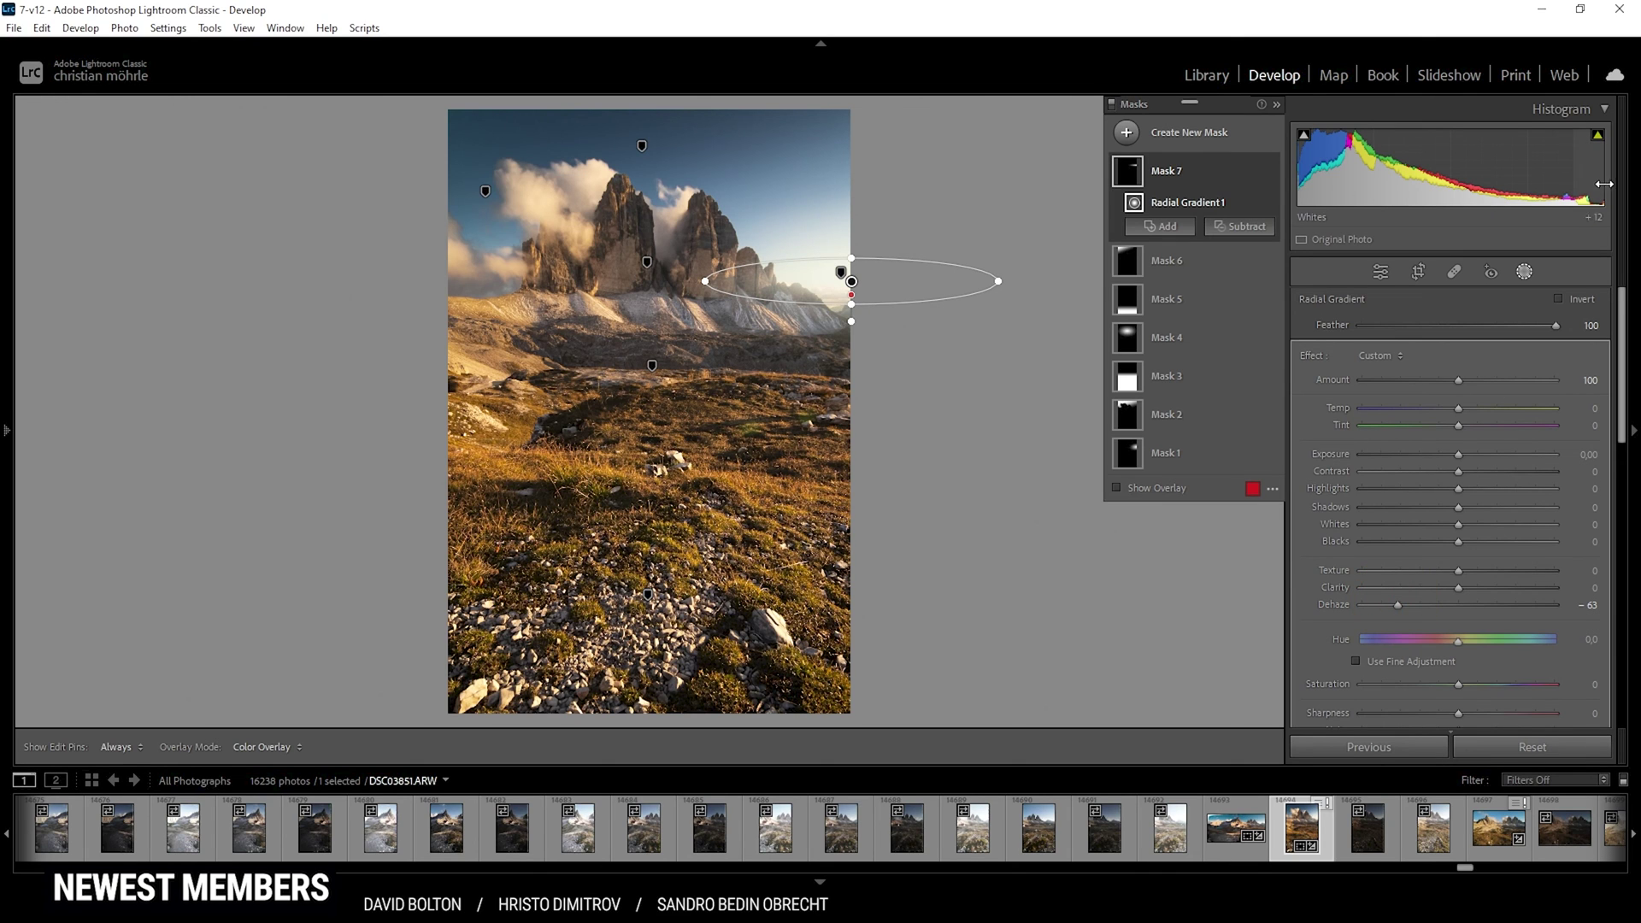
{"action": "left_click", "coordinate": [1523, 271]}
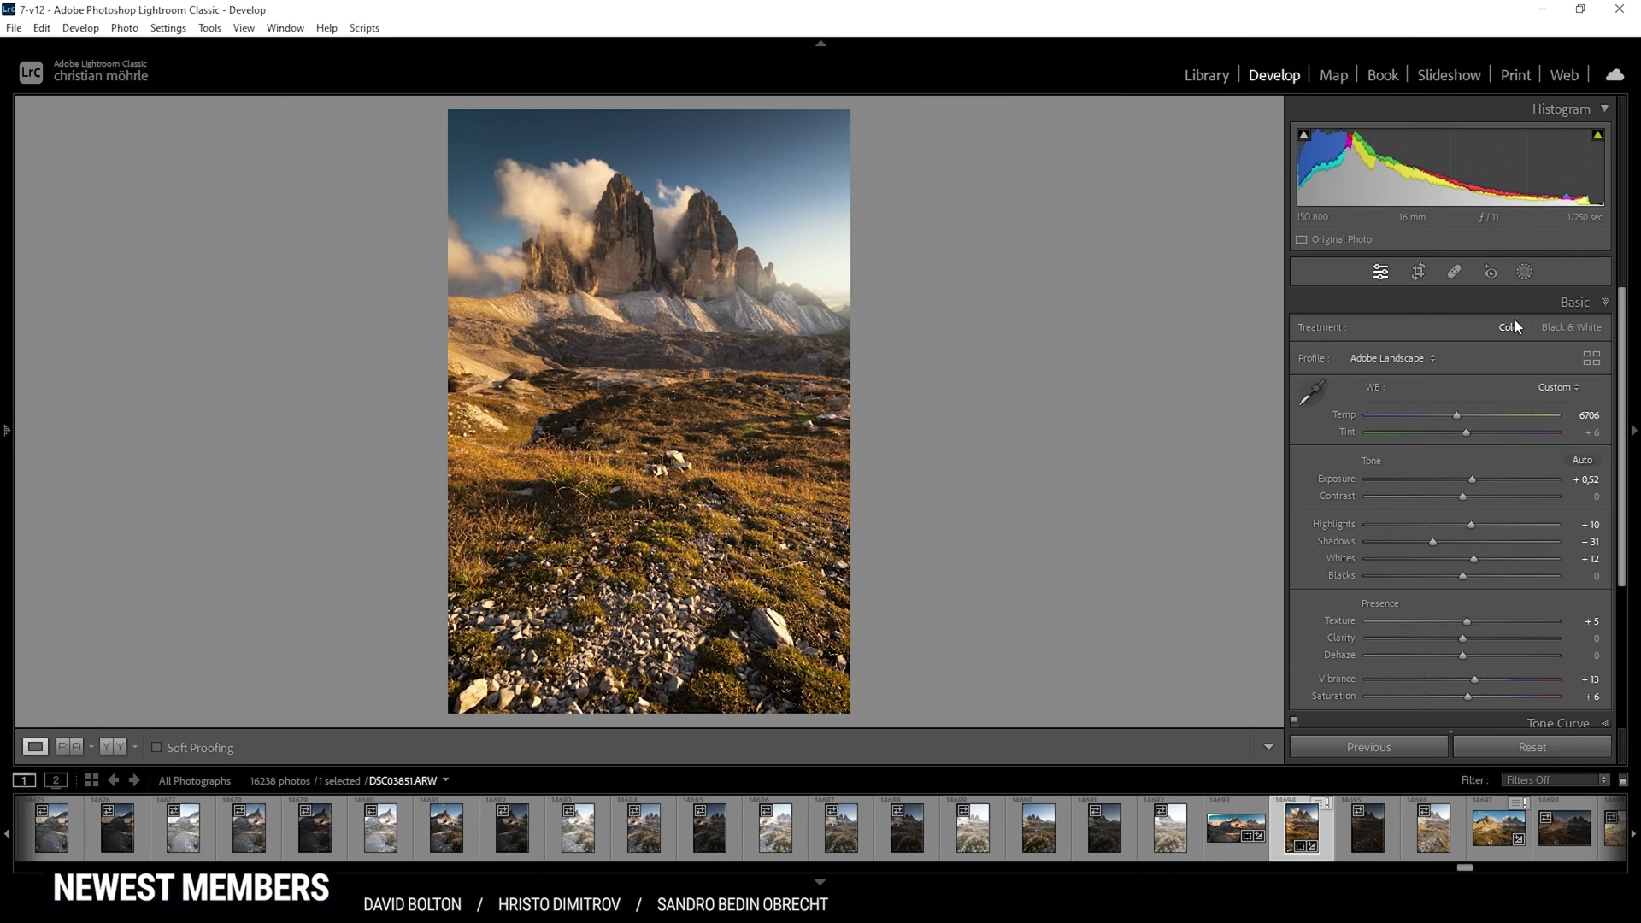
{"action": "left_click", "coordinate": [1524, 272]}
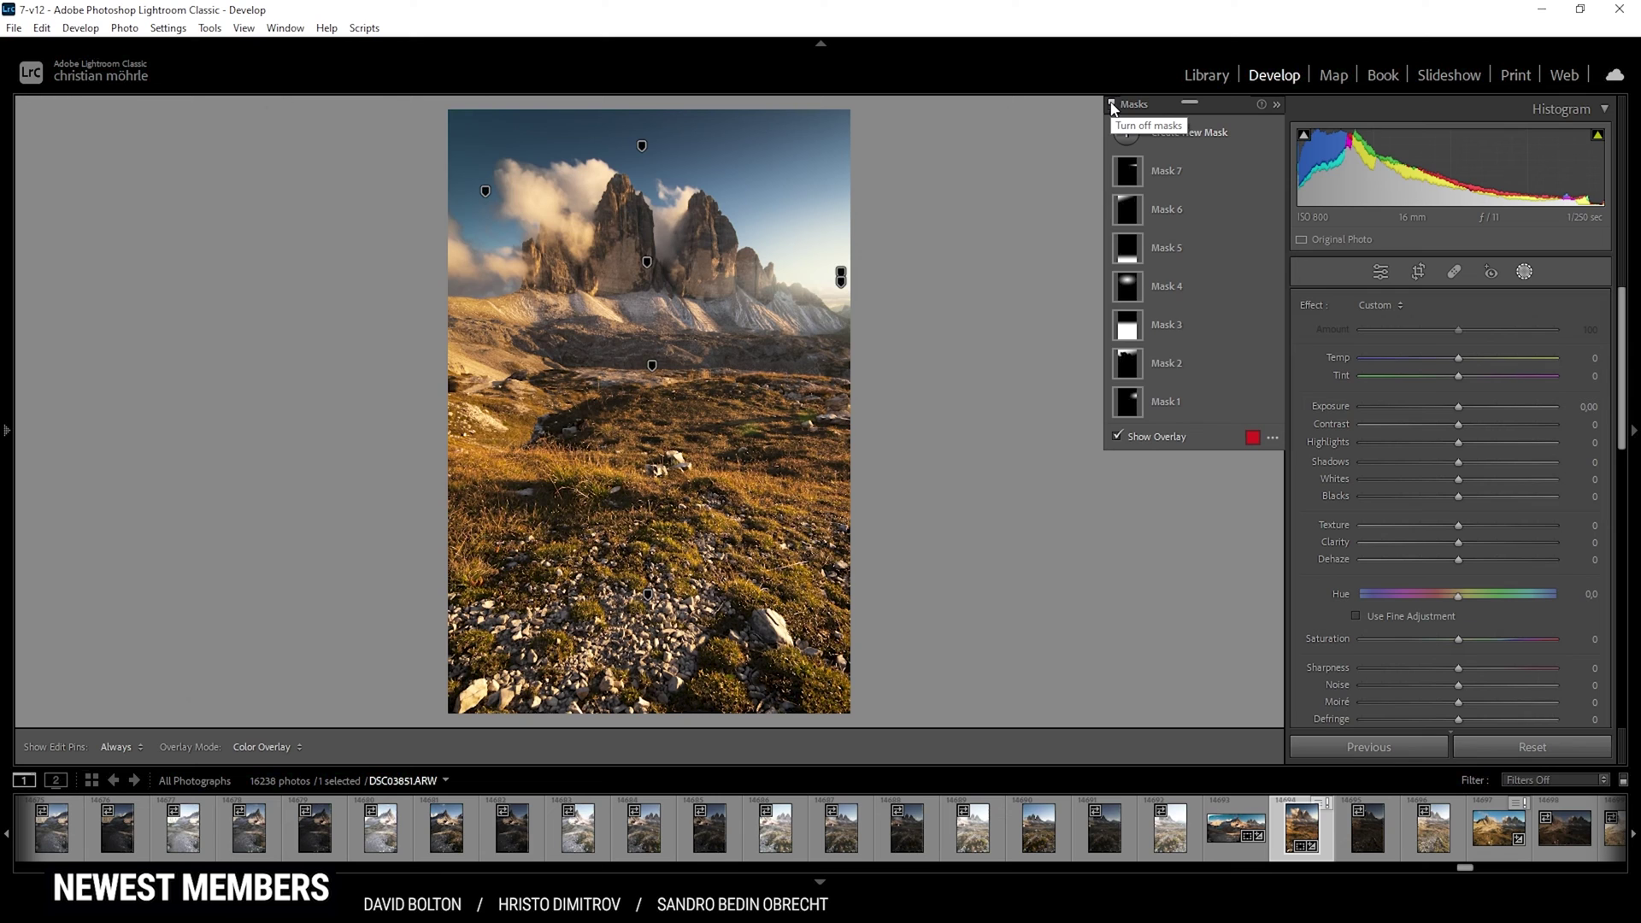
{"action": "left_click", "coordinate": [1112, 106]}
{"action": "left_click", "coordinate": [1112, 104]}
{"action": "left_click", "coordinate": [1112, 105]}
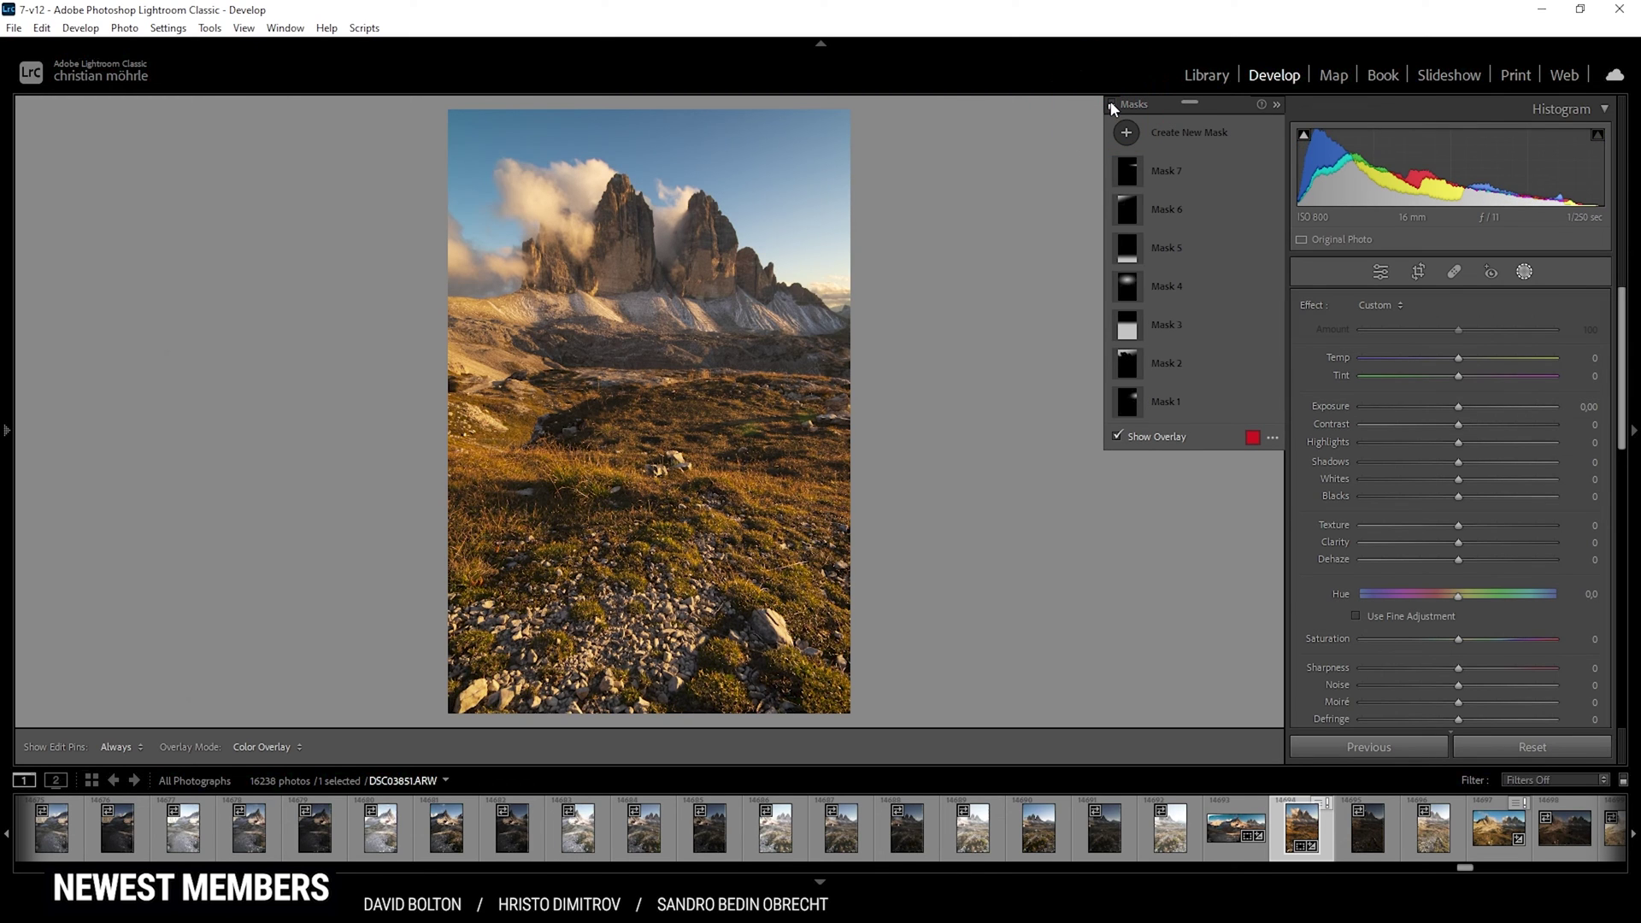
{"action": "left_click", "coordinate": [1112, 104]}
{"action": "left_click", "coordinate": [1112, 104]}
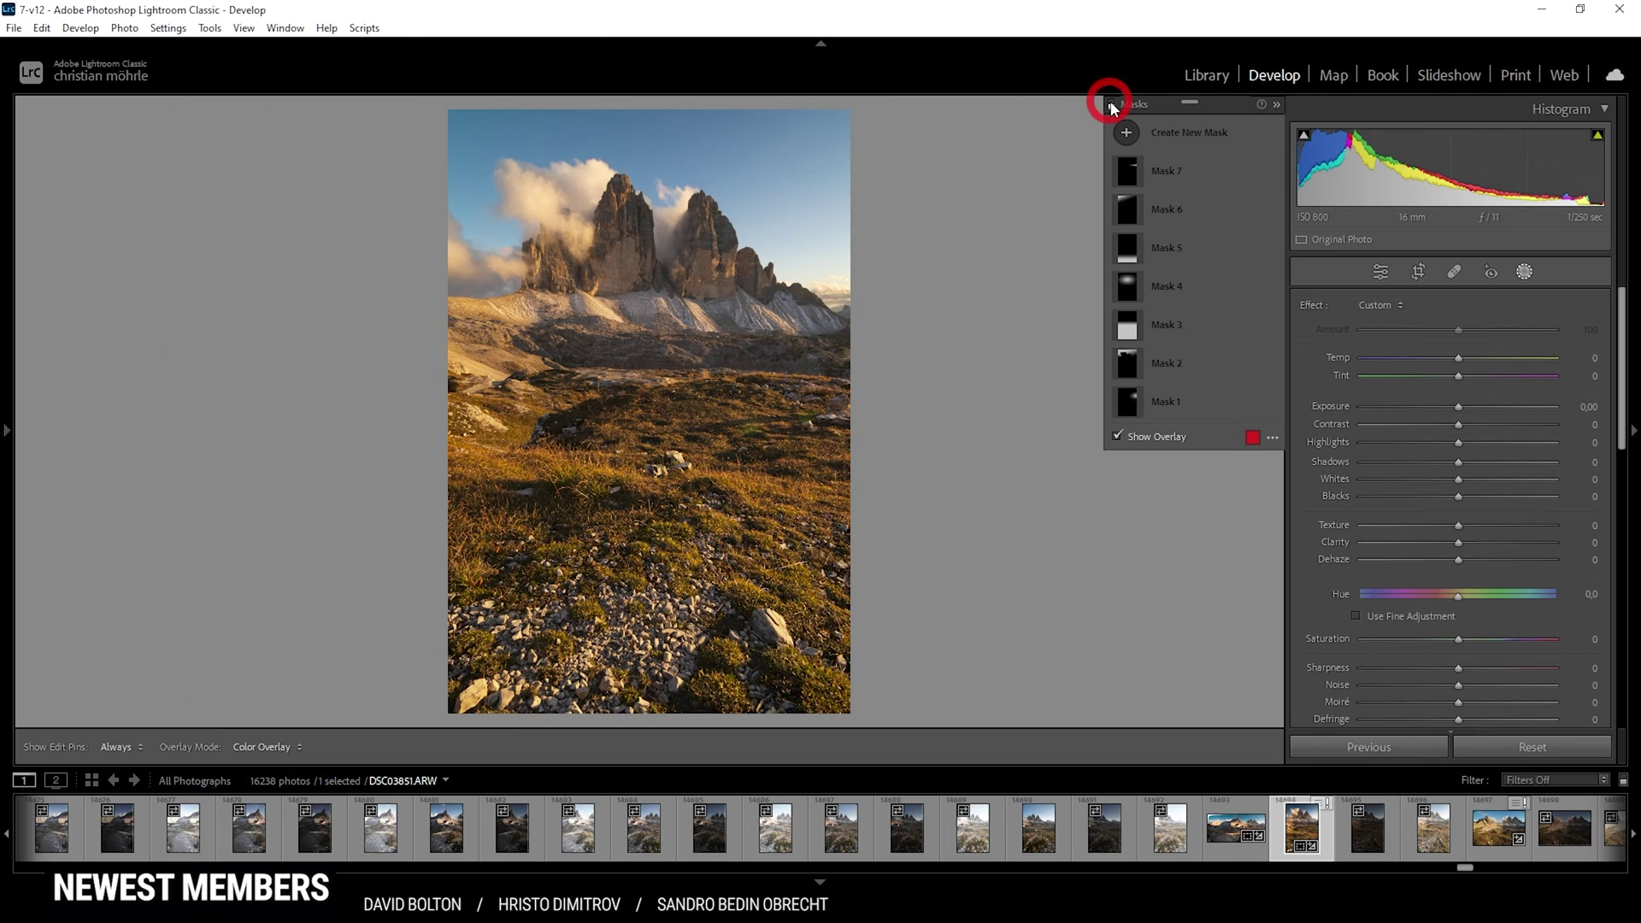
{"action": "left_click", "coordinate": [1112, 105]}
{"action": "left_click", "coordinate": [1111, 104]}
{"action": "left_click", "coordinate": [1112, 104]}
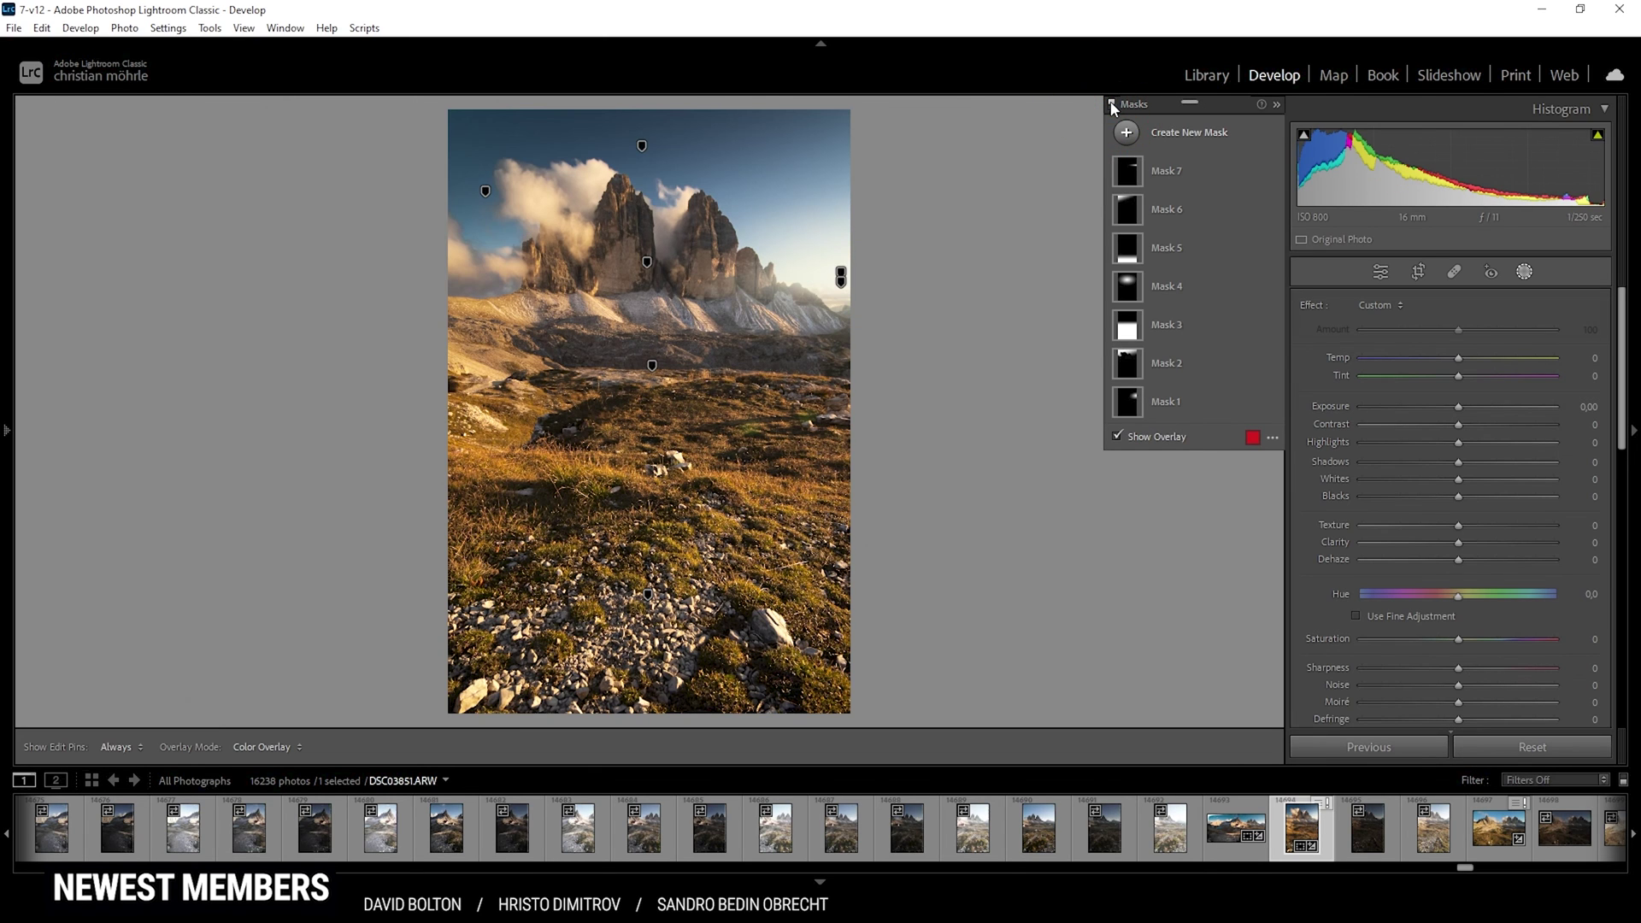
{"action": "left_click", "coordinate": [1523, 272]}
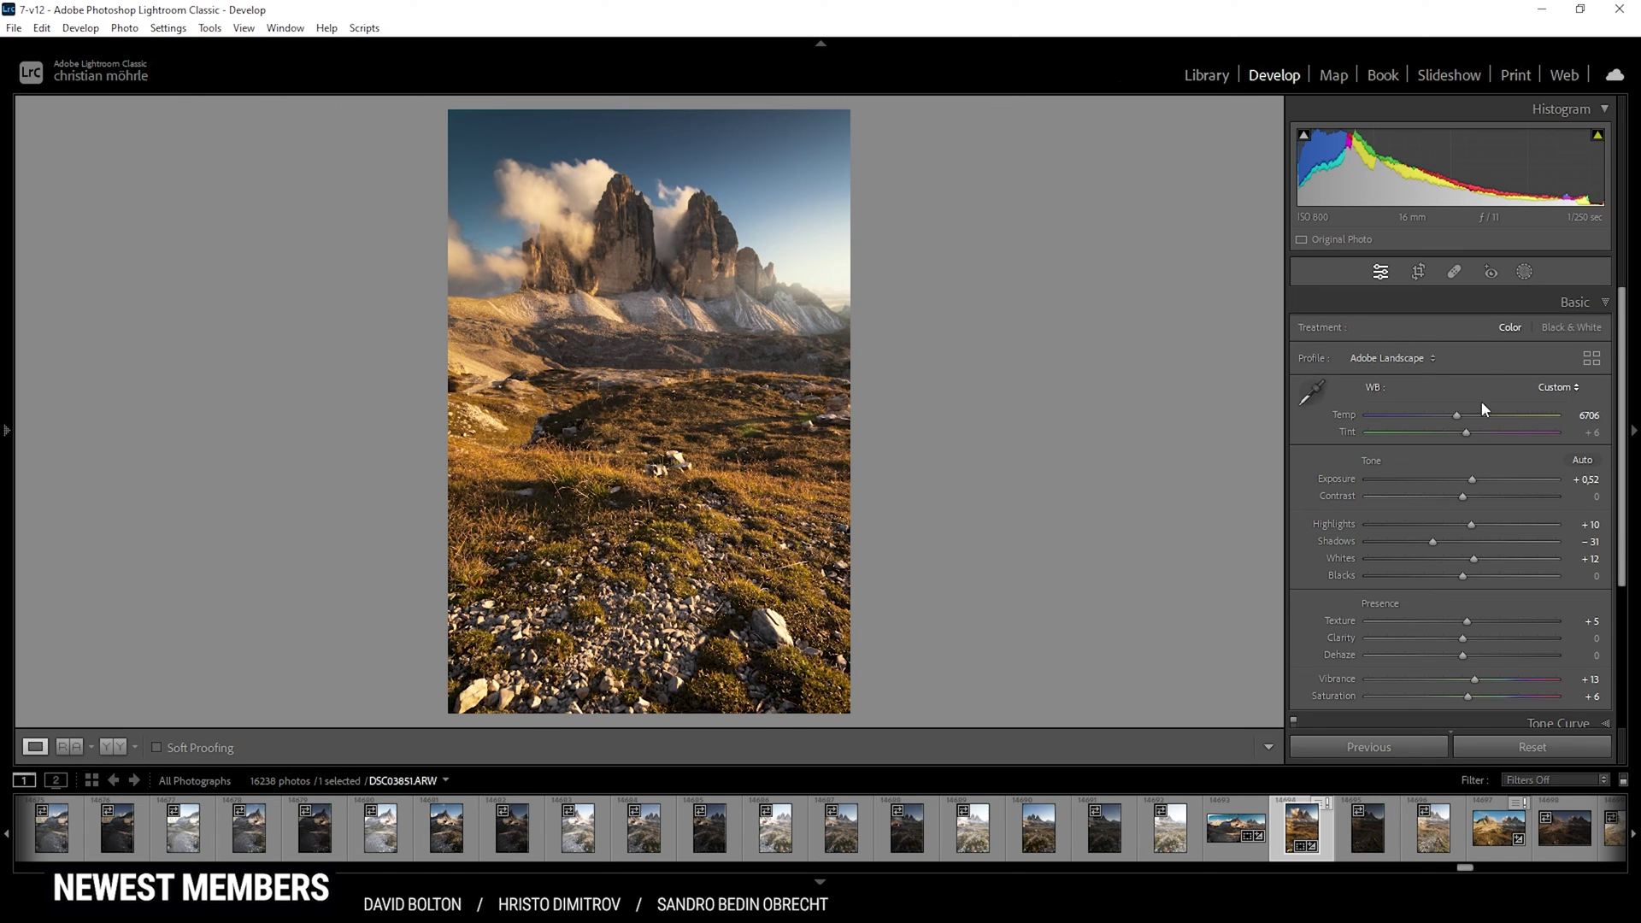
{"action": "scroll", "coordinate": [1453, 427], "scroll_direction": "down", "scroll_amount": 5}
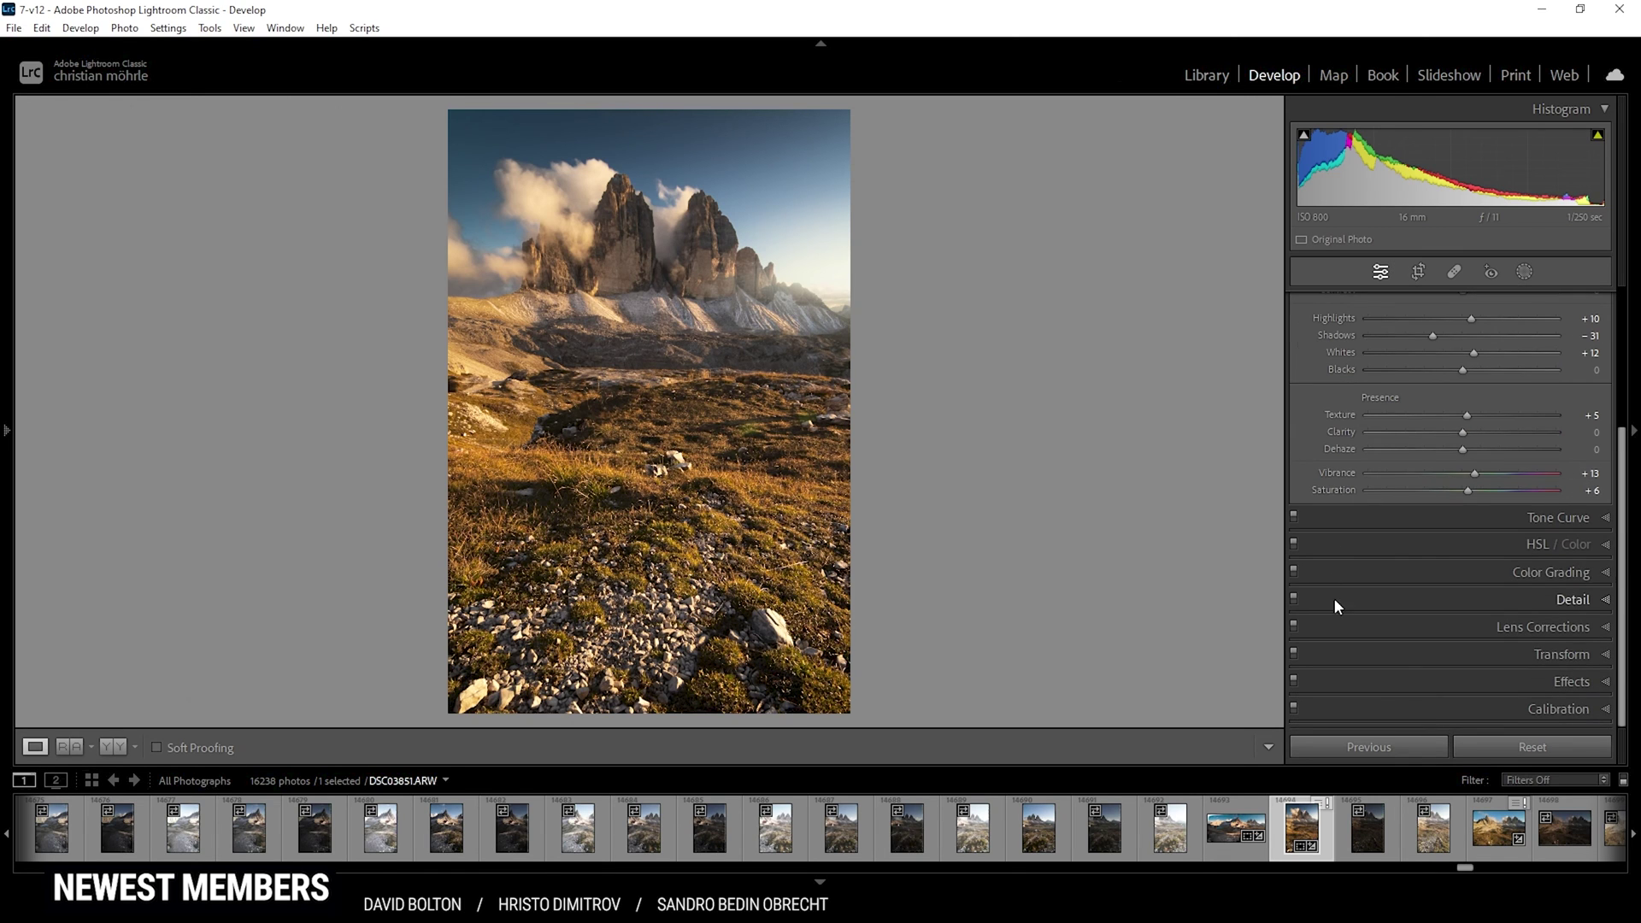
{"action": "left_click", "coordinate": [1409, 545]}
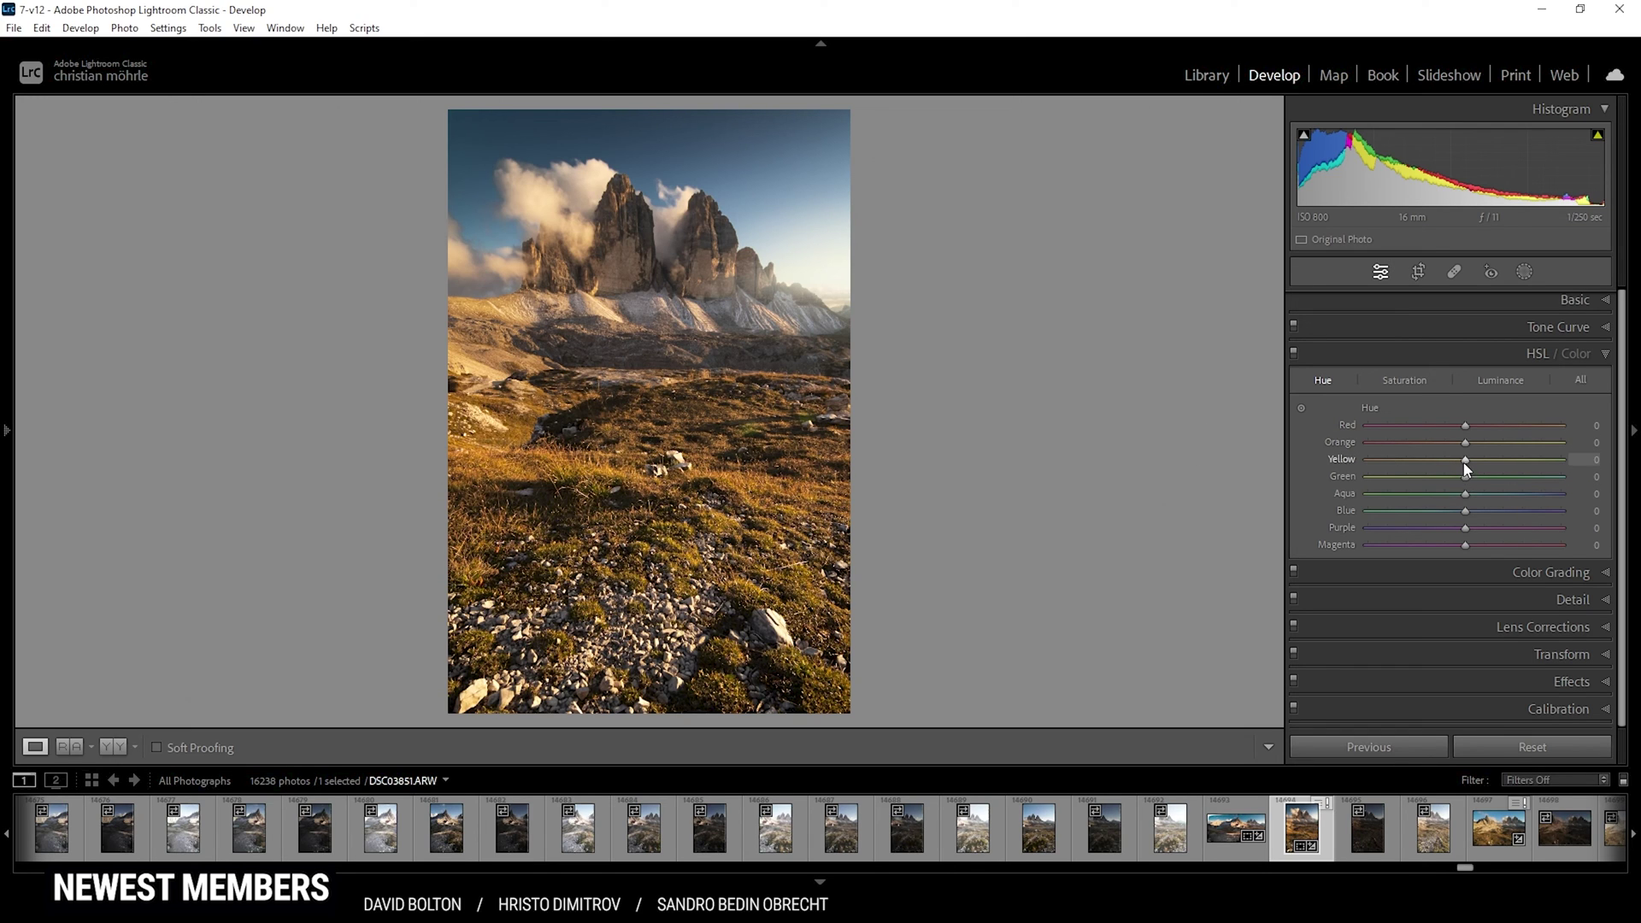
- Shift the HSL Yellow hue to −49, pushing it toward orange
{"action": "left_click_drag", "start_coordinate": [1467, 464], "coordinate": [1443, 464]}
{"action": "left_click_drag", "start_coordinate": [1424, 461], "coordinate": [1491, 428]}
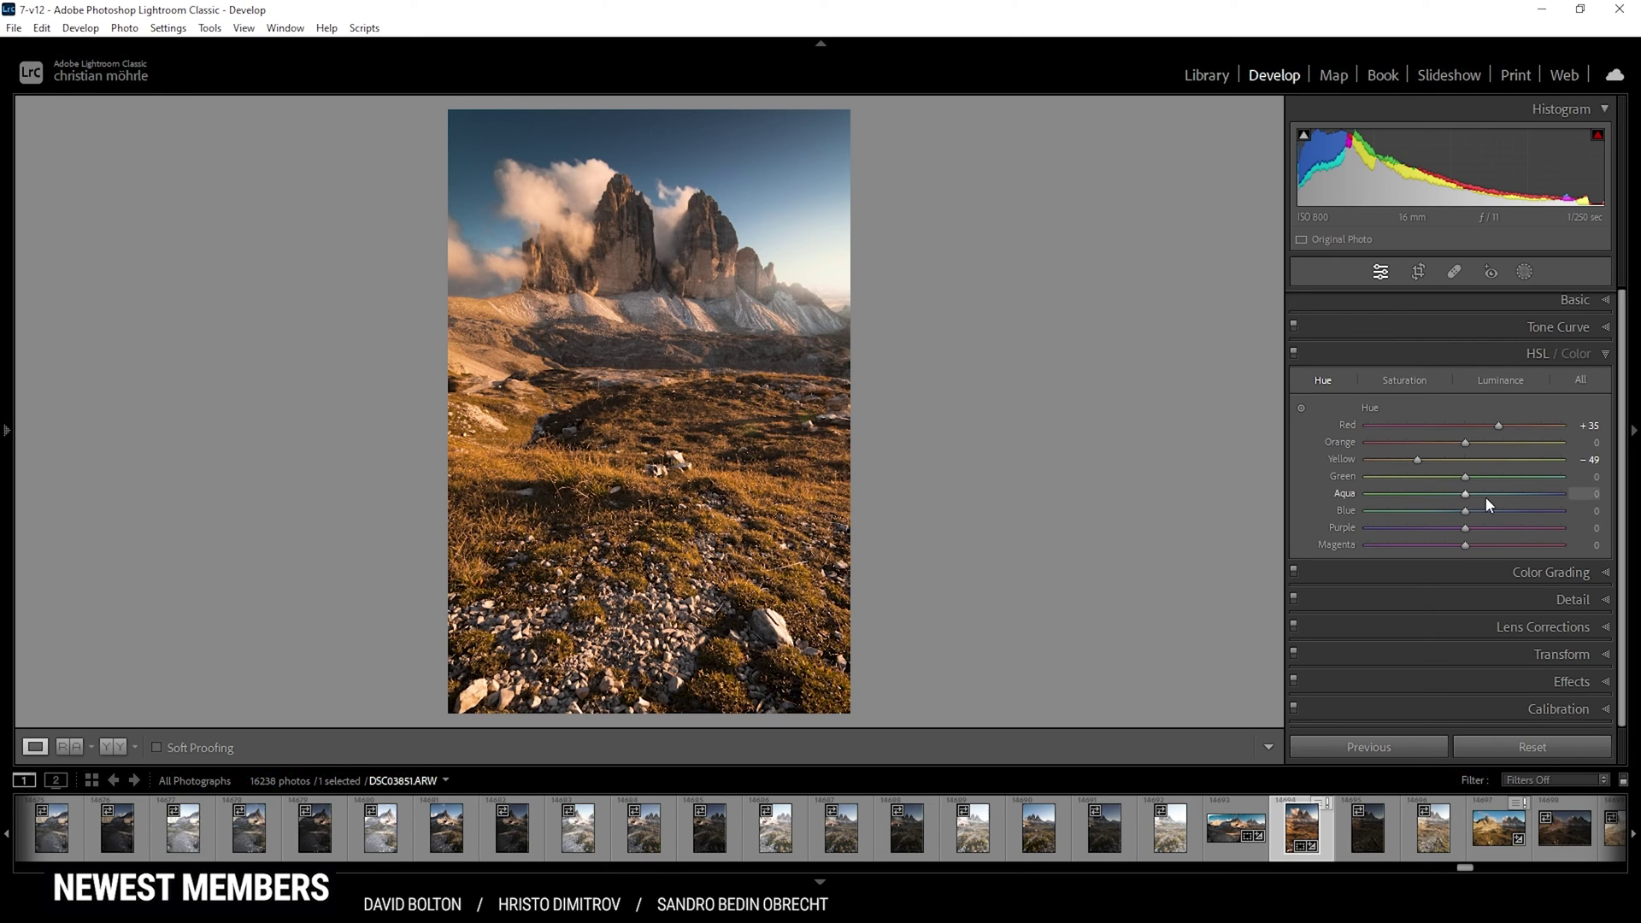
- Set HSL saturation to Yellow −67, Orange +6 and Blue +13
{"action": "left_click", "coordinate": [1406, 382]}
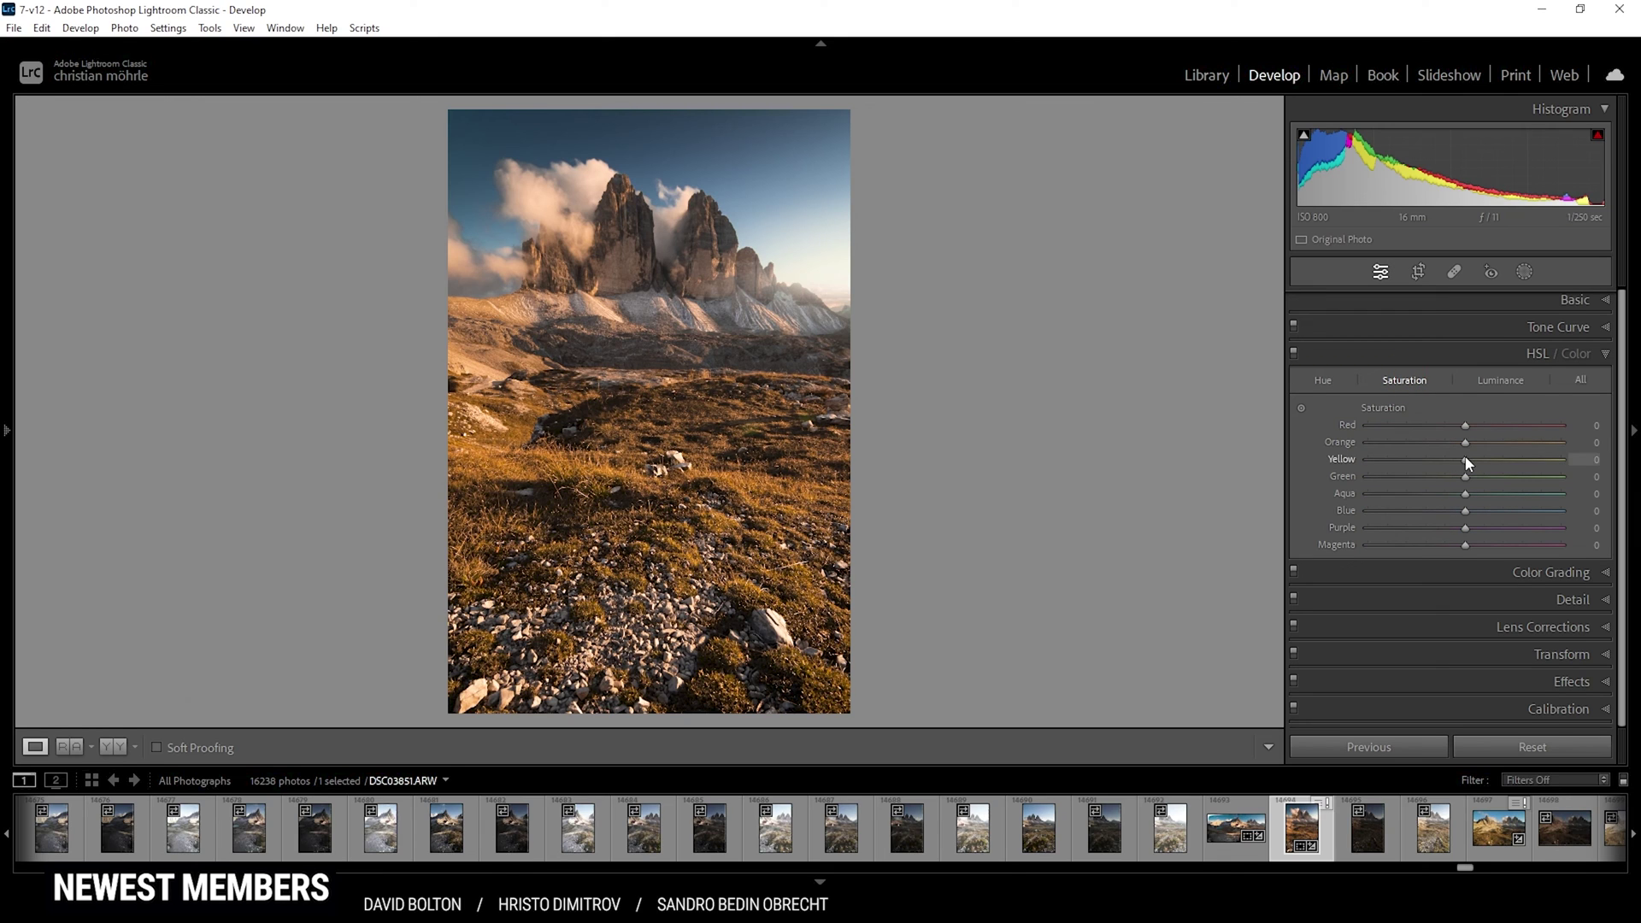
{"action": "left_click_drag", "start_coordinate": [1465, 459], "coordinate": [1439, 460]}
{"action": "left_click_drag", "start_coordinate": [1411, 461], "coordinate": [1402, 461]}
{"action": "left_click_drag", "start_coordinate": [1466, 440], "coordinate": [1476, 439]}
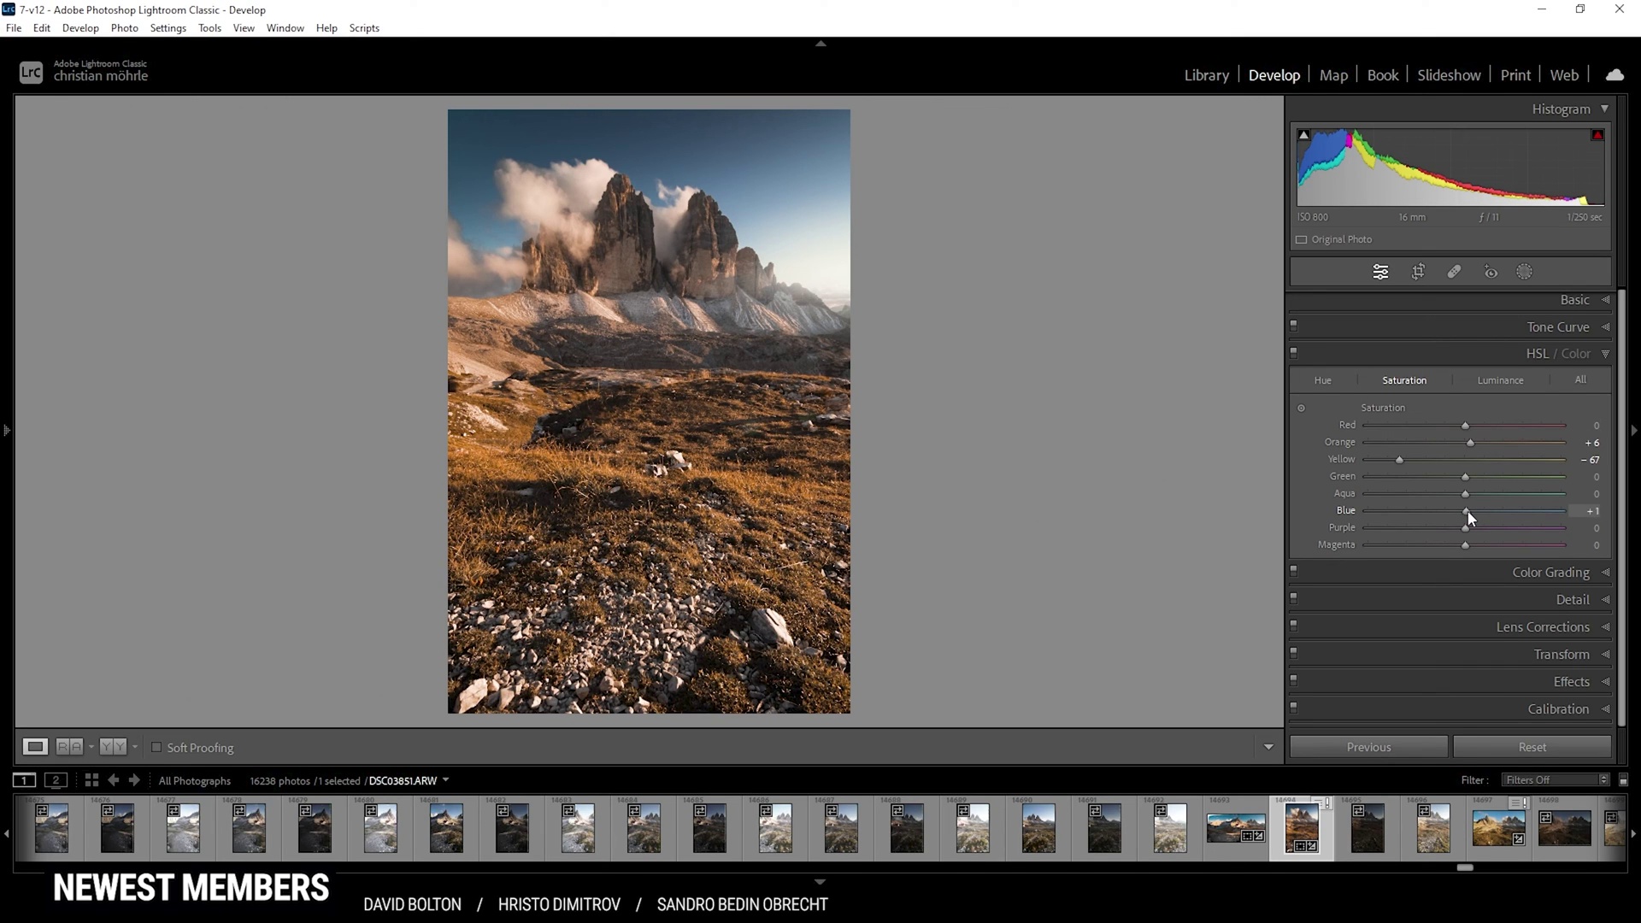
{"action": "left_click_drag", "start_coordinate": [1469, 512], "coordinate": [1478, 514]}
{"action": "left_click_drag", "start_coordinate": [1479, 511], "coordinate": [1477, 511]}
- Brighten Orange luminance to about +7 and collapse the HSL panel
{"action": "left_click", "coordinate": [1491, 381]}
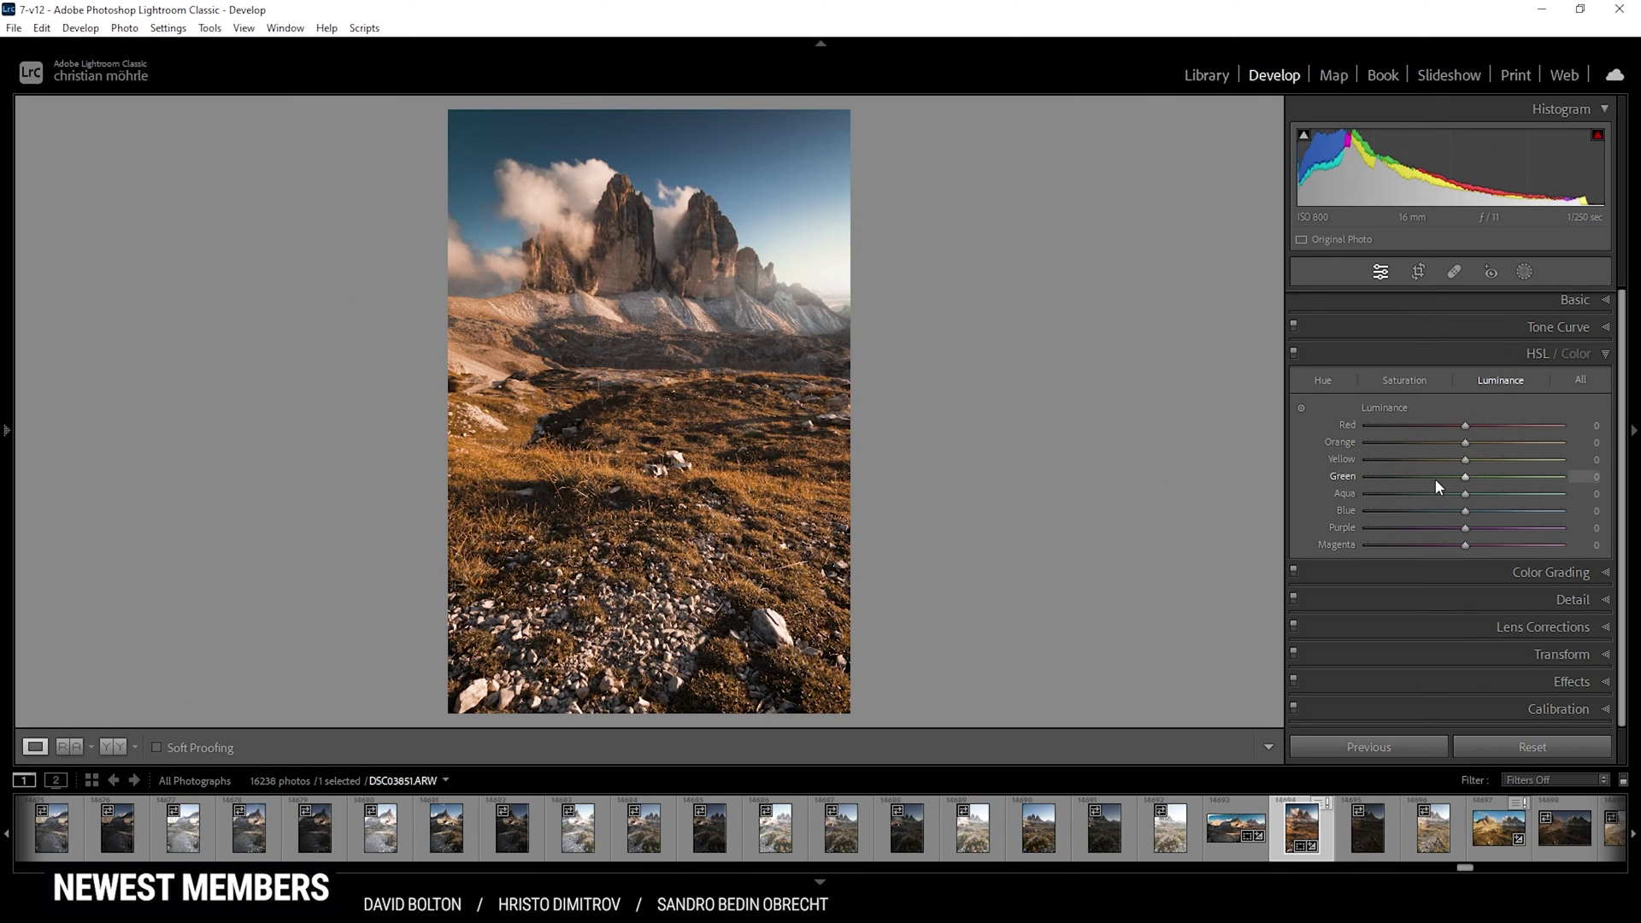
{"action": "left_click_drag", "start_coordinate": [1465, 444], "coordinate": [1475, 445]}
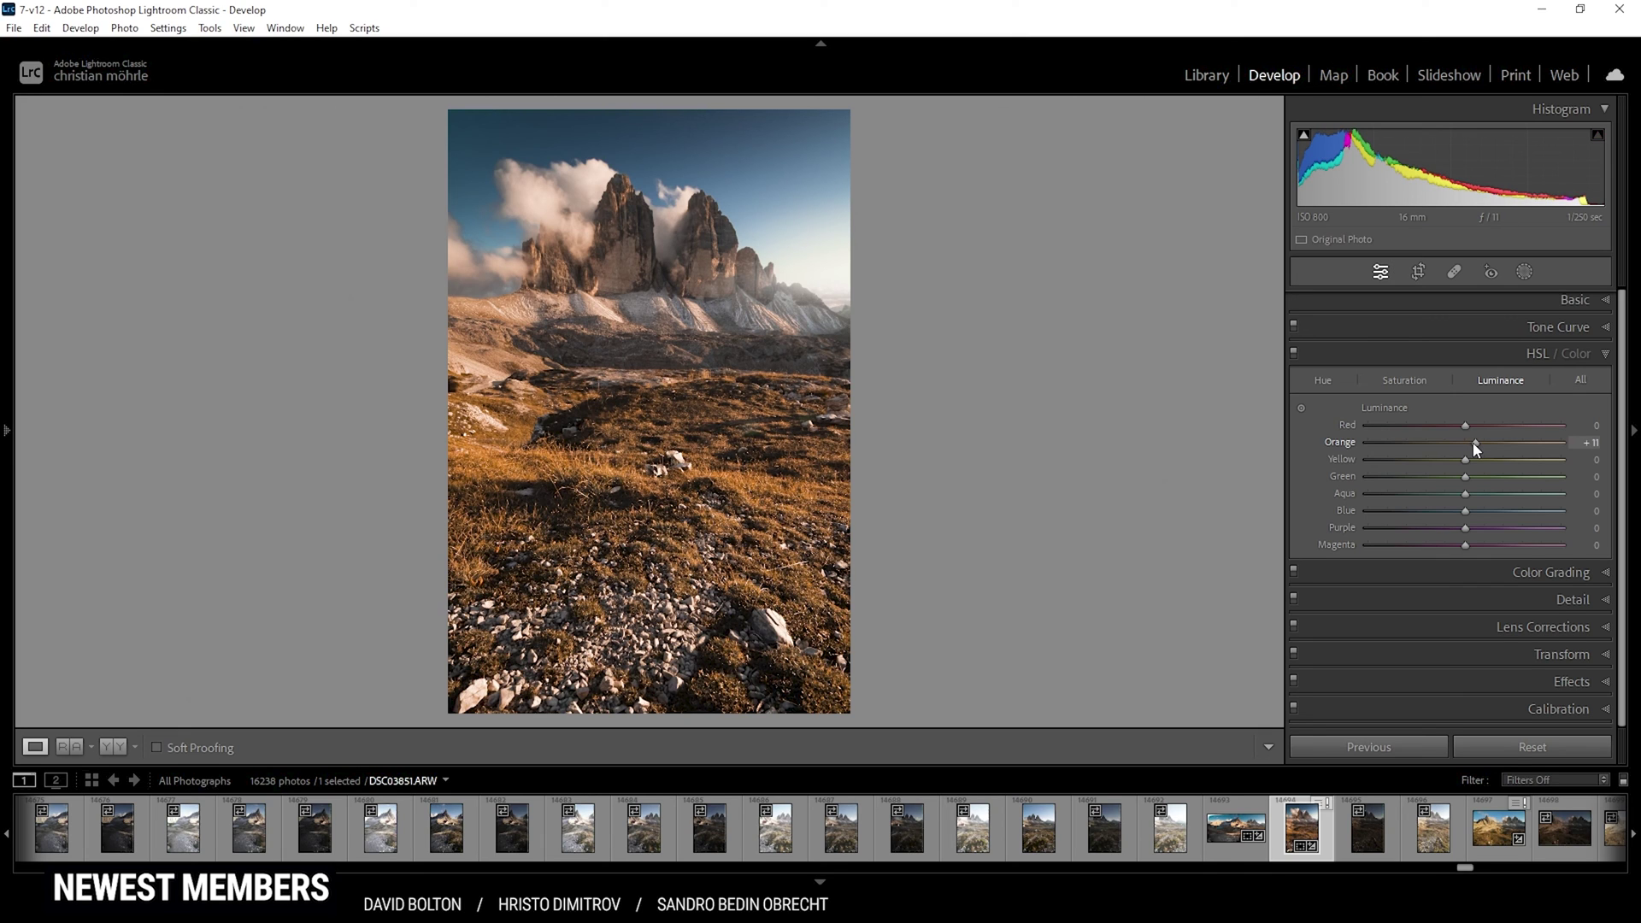
{"action": "left_click_drag", "start_coordinate": [1482, 444], "coordinate": [1475, 444]}
{"action": "left_click_drag", "start_coordinate": [1474, 443], "coordinate": [1470, 444]}
{"action": "left_click", "coordinate": [1607, 354]}
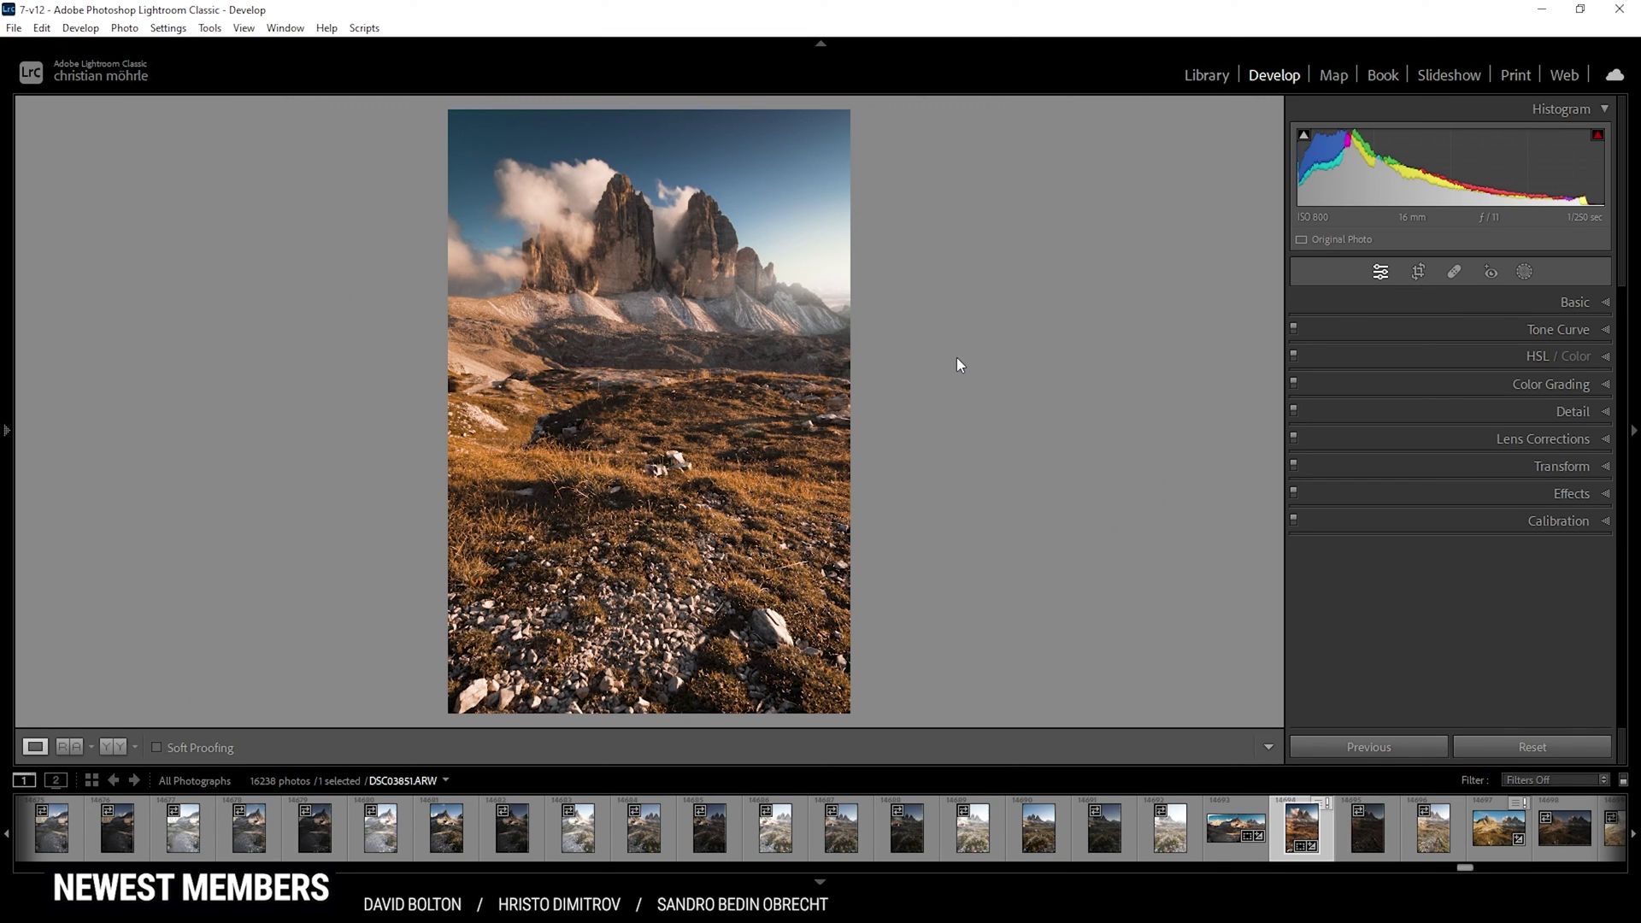
- Tint the highlights orange with Hue 43 and Saturation 71 in Color Grading
{"action": "left_click", "coordinate": [1448, 386]}
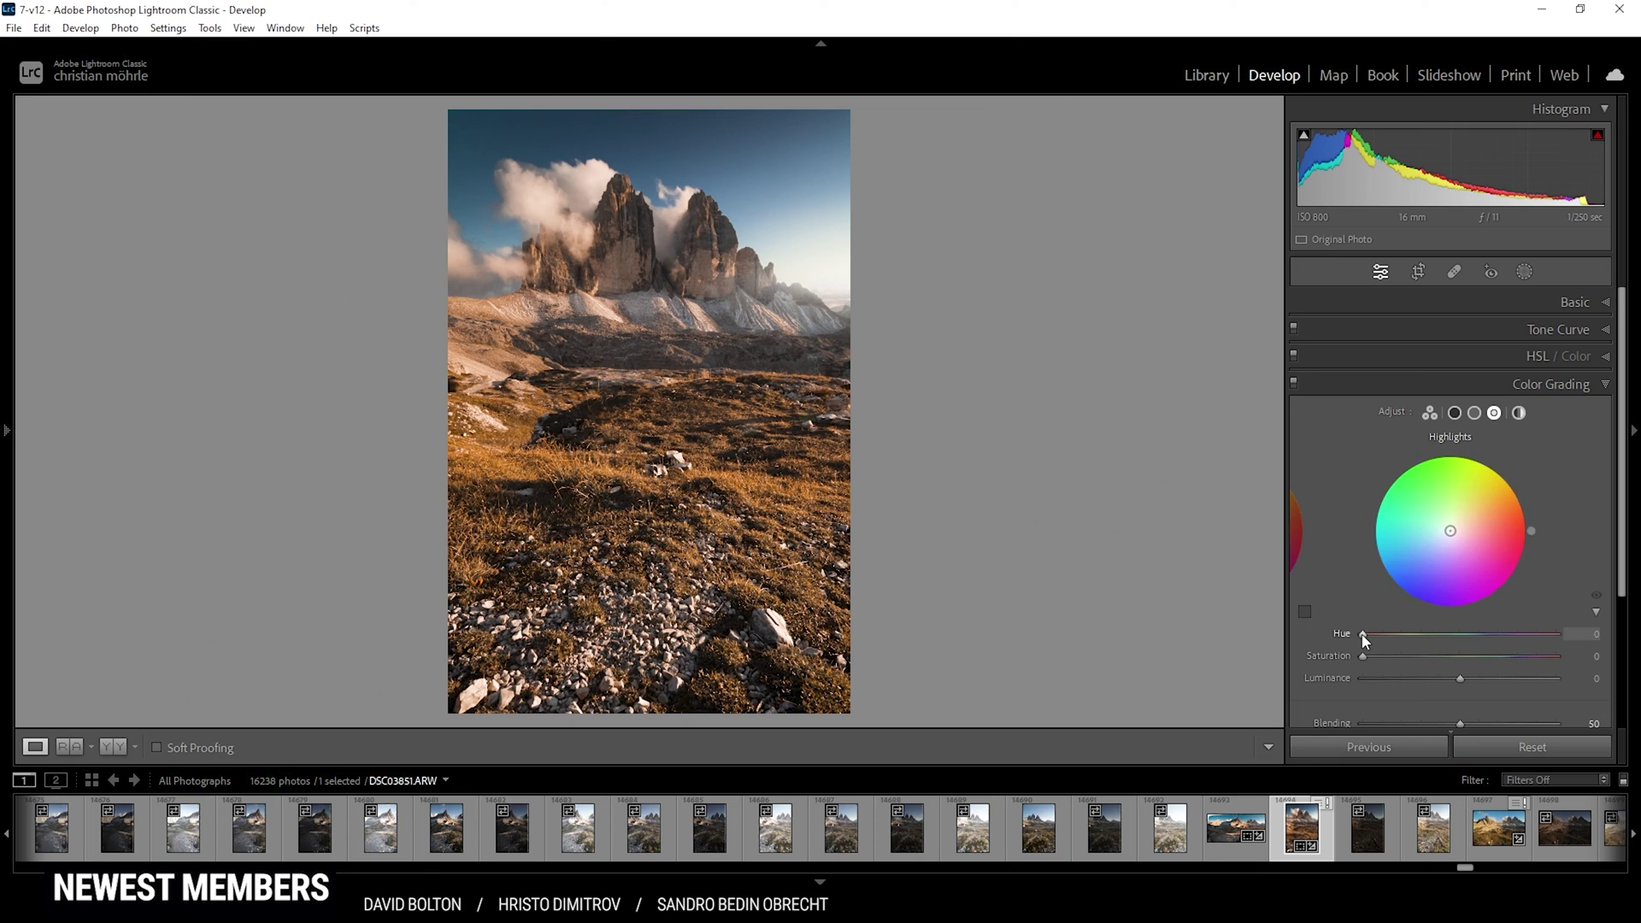
{"action": "left_click_drag", "start_coordinate": [1363, 633], "coordinate": [1385, 634]}
{"action": "left_click_drag", "start_coordinate": [1362, 658], "coordinate": [1513, 678]}
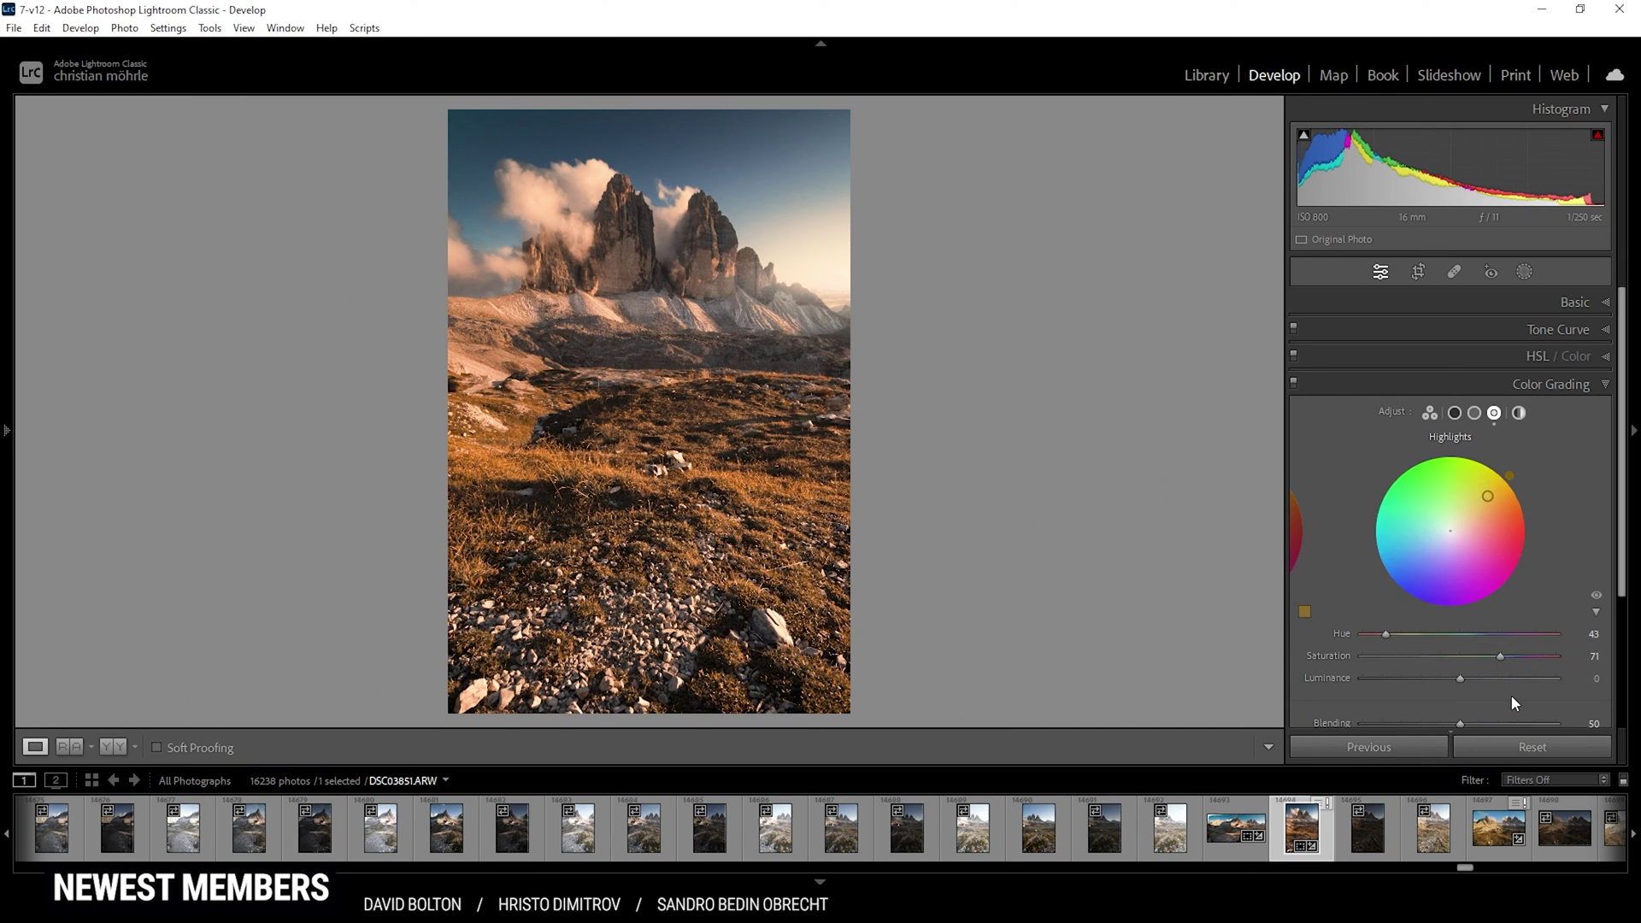
- Give the midtones a warm tint of Hue 36 and Saturation 12
{"action": "left_click", "coordinate": [1474, 414]}
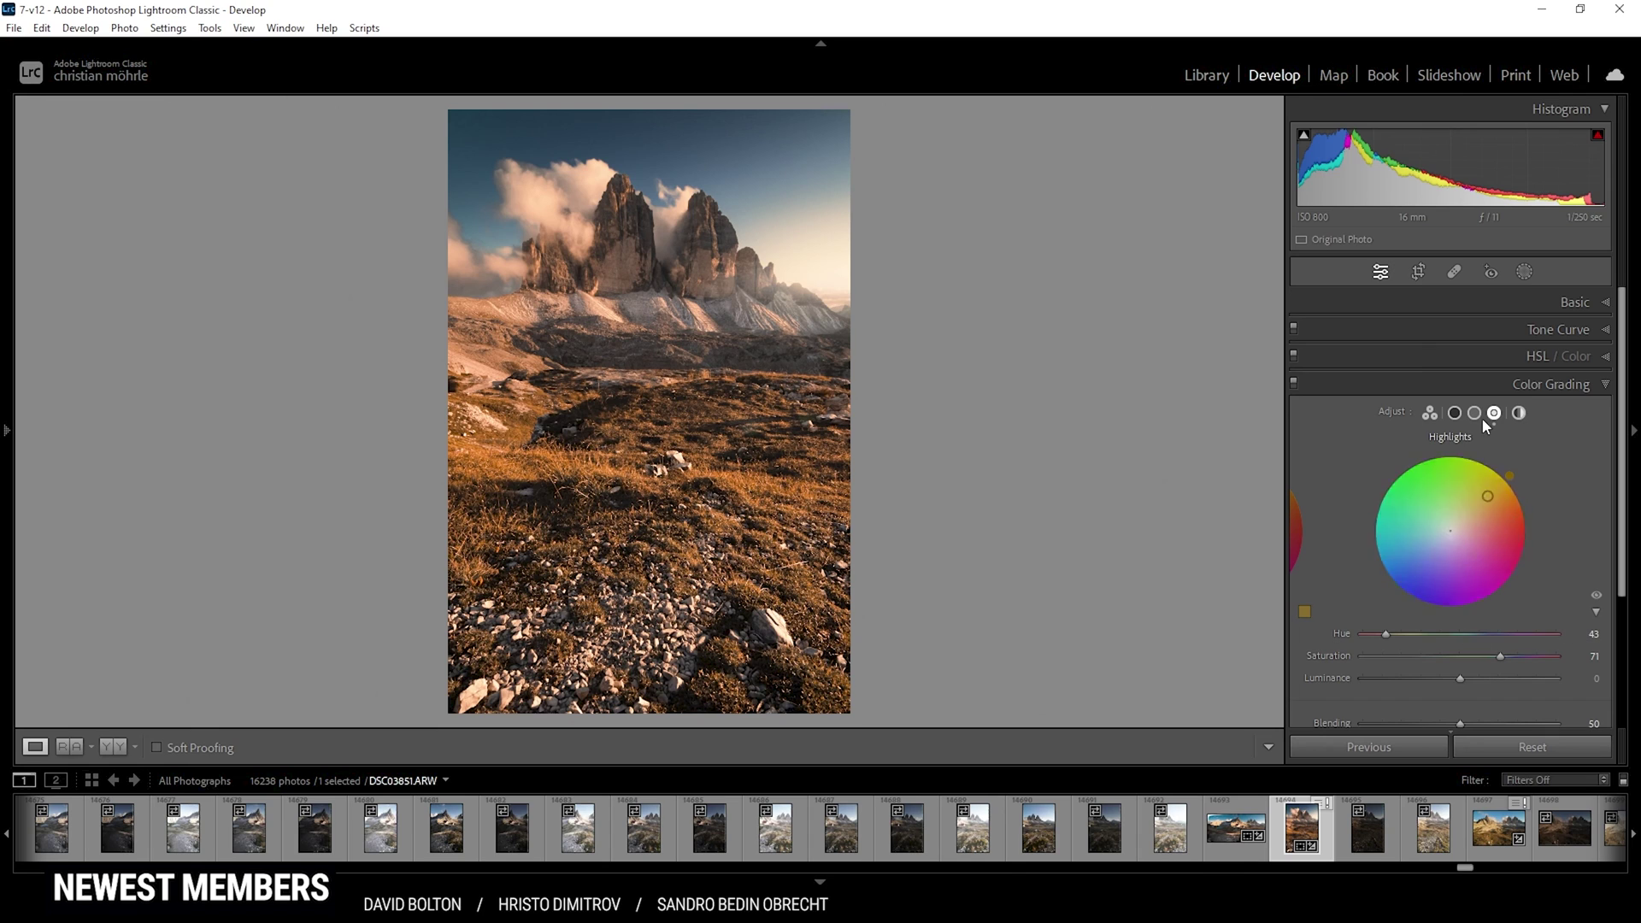
{"action": "left_click_drag", "start_coordinate": [1364, 638], "coordinate": [1383, 638]}
{"action": "left_click", "coordinate": [1375, 651]}
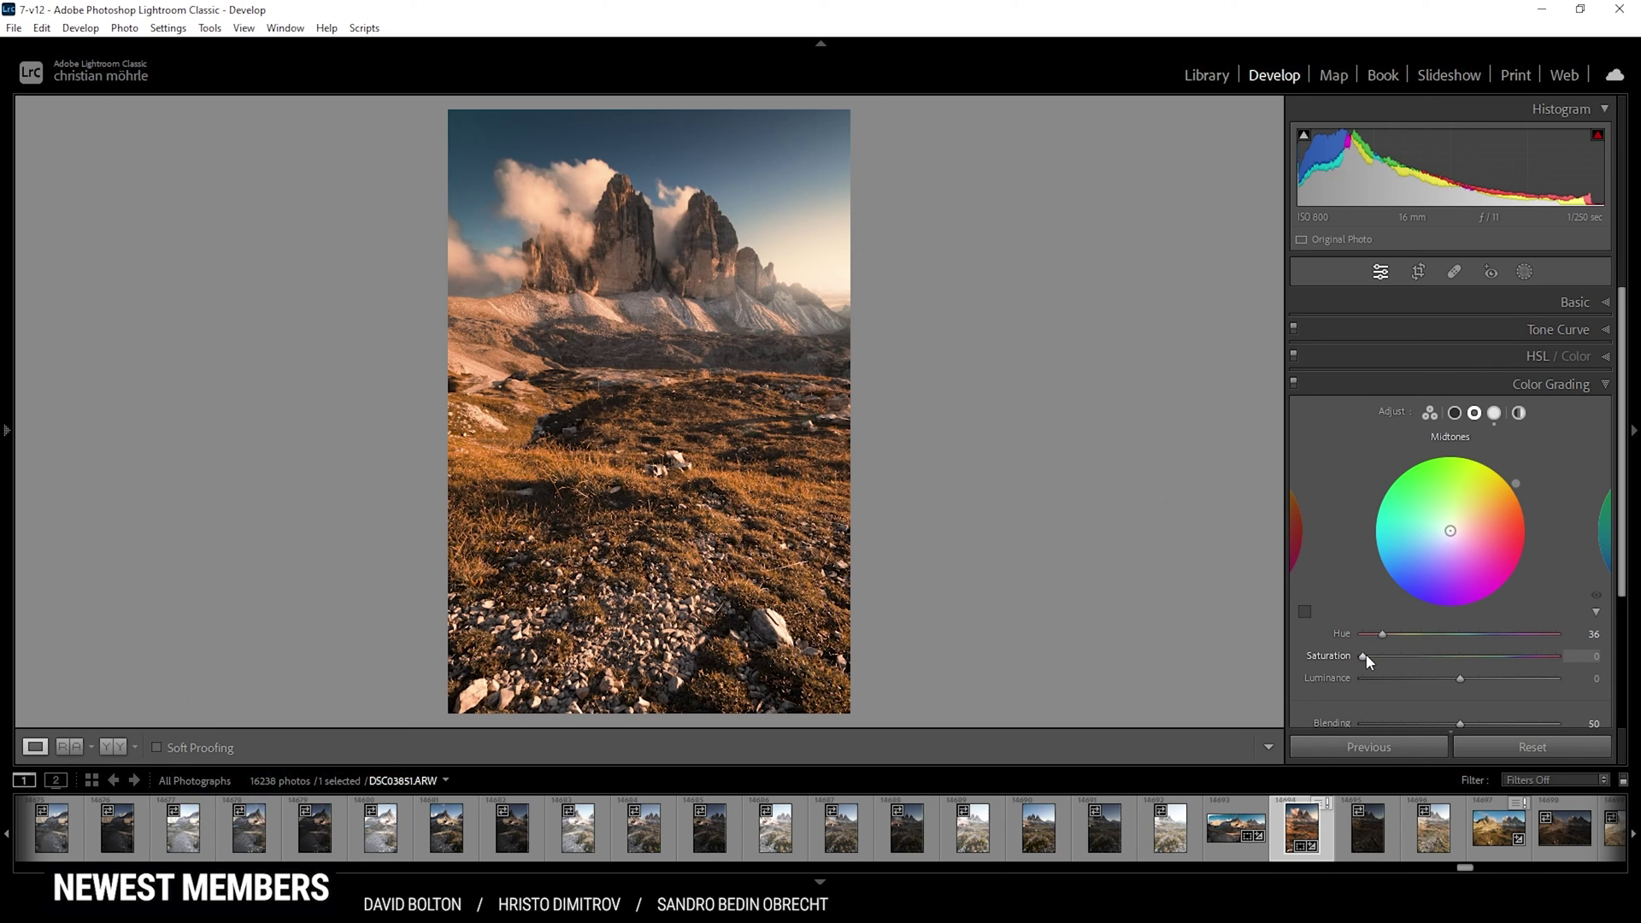
{"action": "left_click_drag", "start_coordinate": [1366, 654], "coordinate": [1388, 653]}
{"action": "left_click_drag", "start_coordinate": [1389, 654], "coordinate": [1390, 653]}
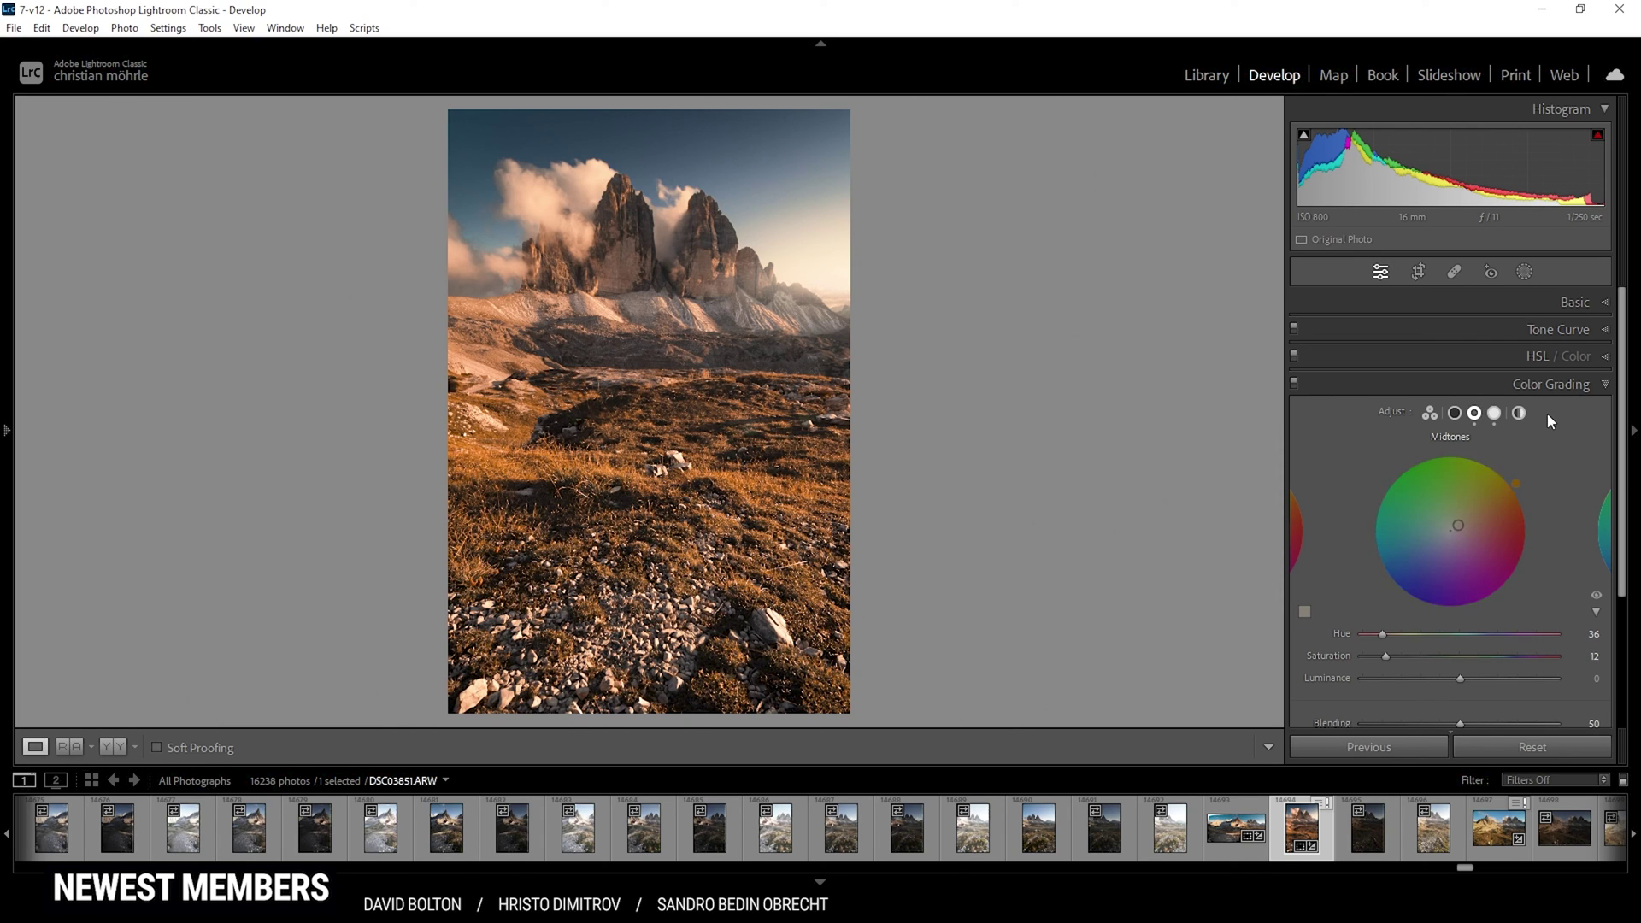
- Tint the shadows blue with Hue 230 and Saturation 13, then collapse Color Grading
{"action": "left_click", "coordinate": [1455, 415]}
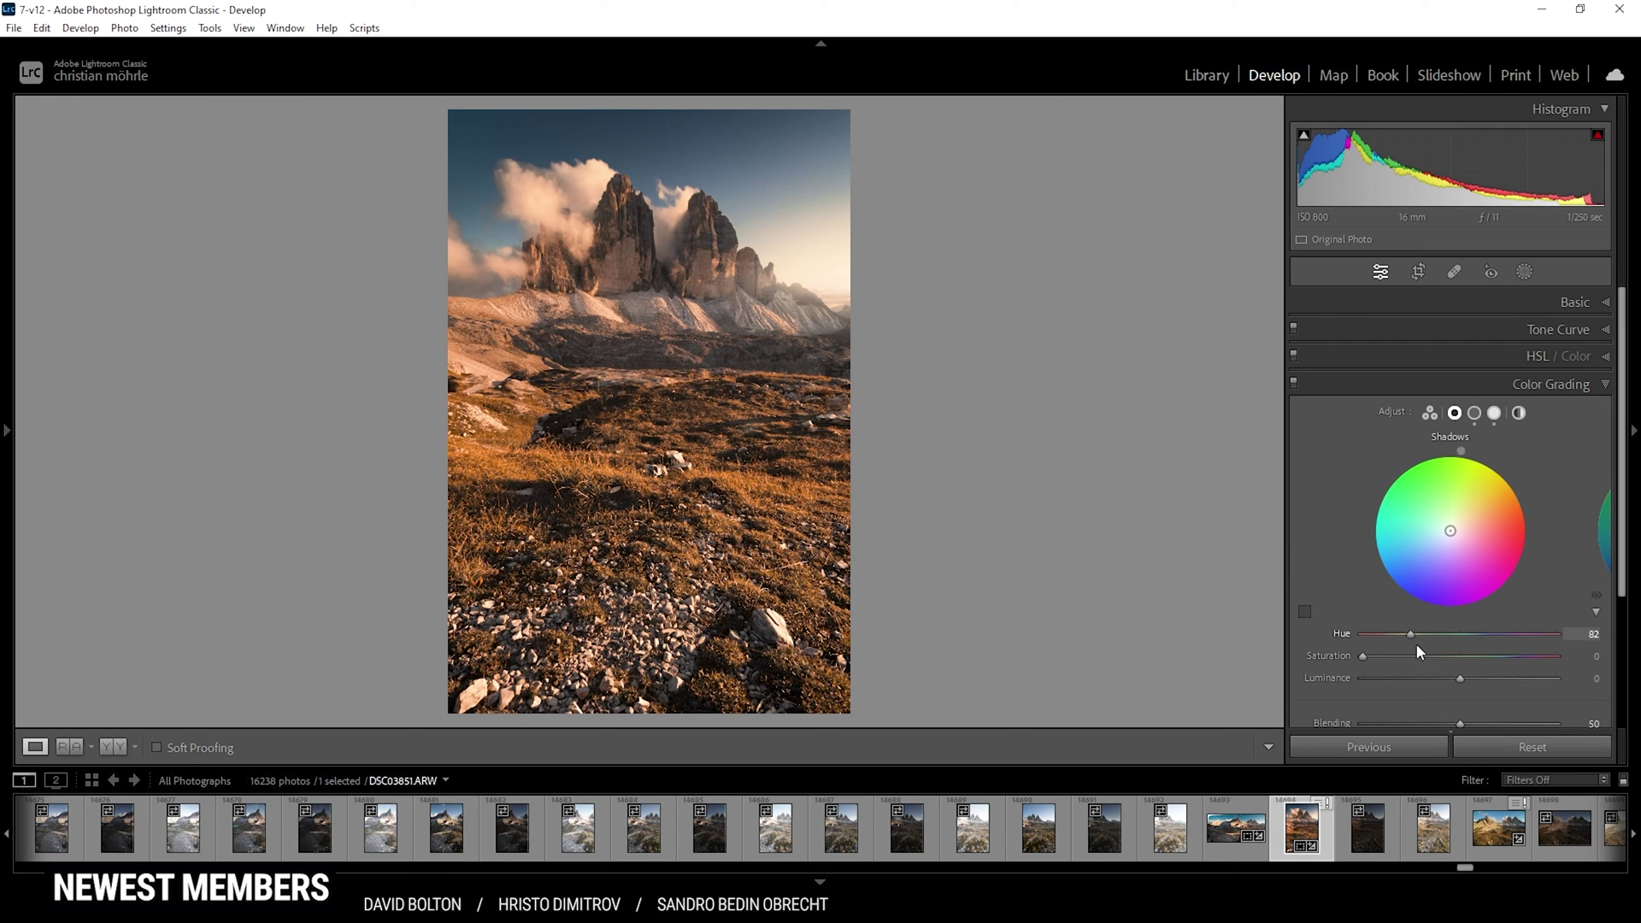
{"action": "left_click_drag", "start_coordinate": [1418, 647], "coordinate": [1491, 648]}
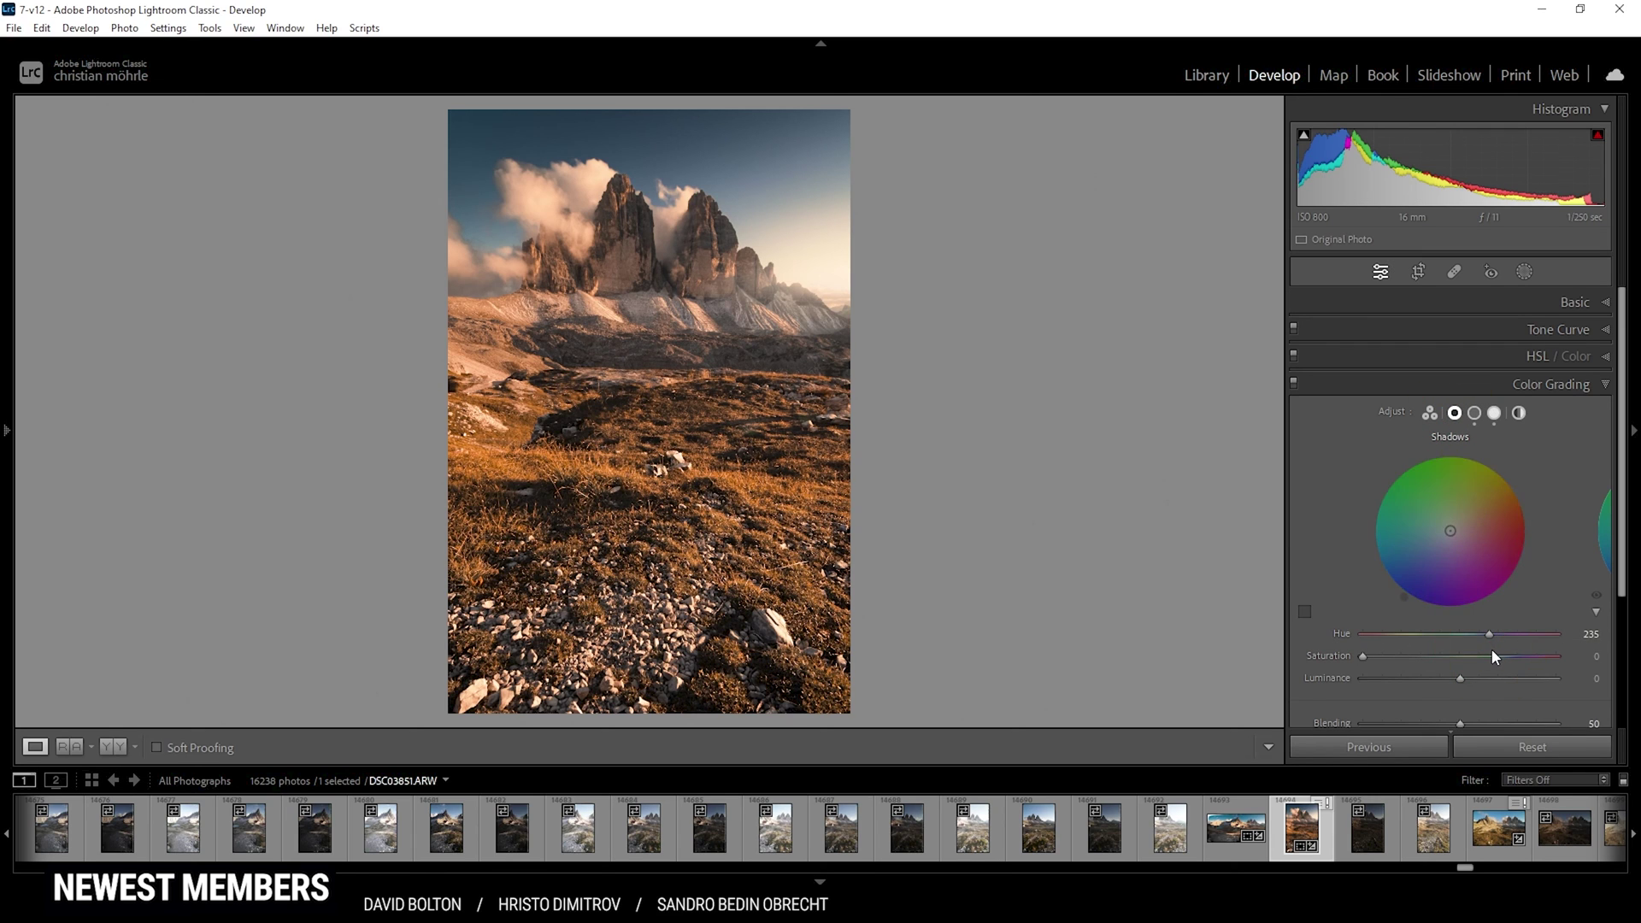
{"action": "left_click_drag", "start_coordinate": [1489, 633], "coordinate": [1487, 634]}
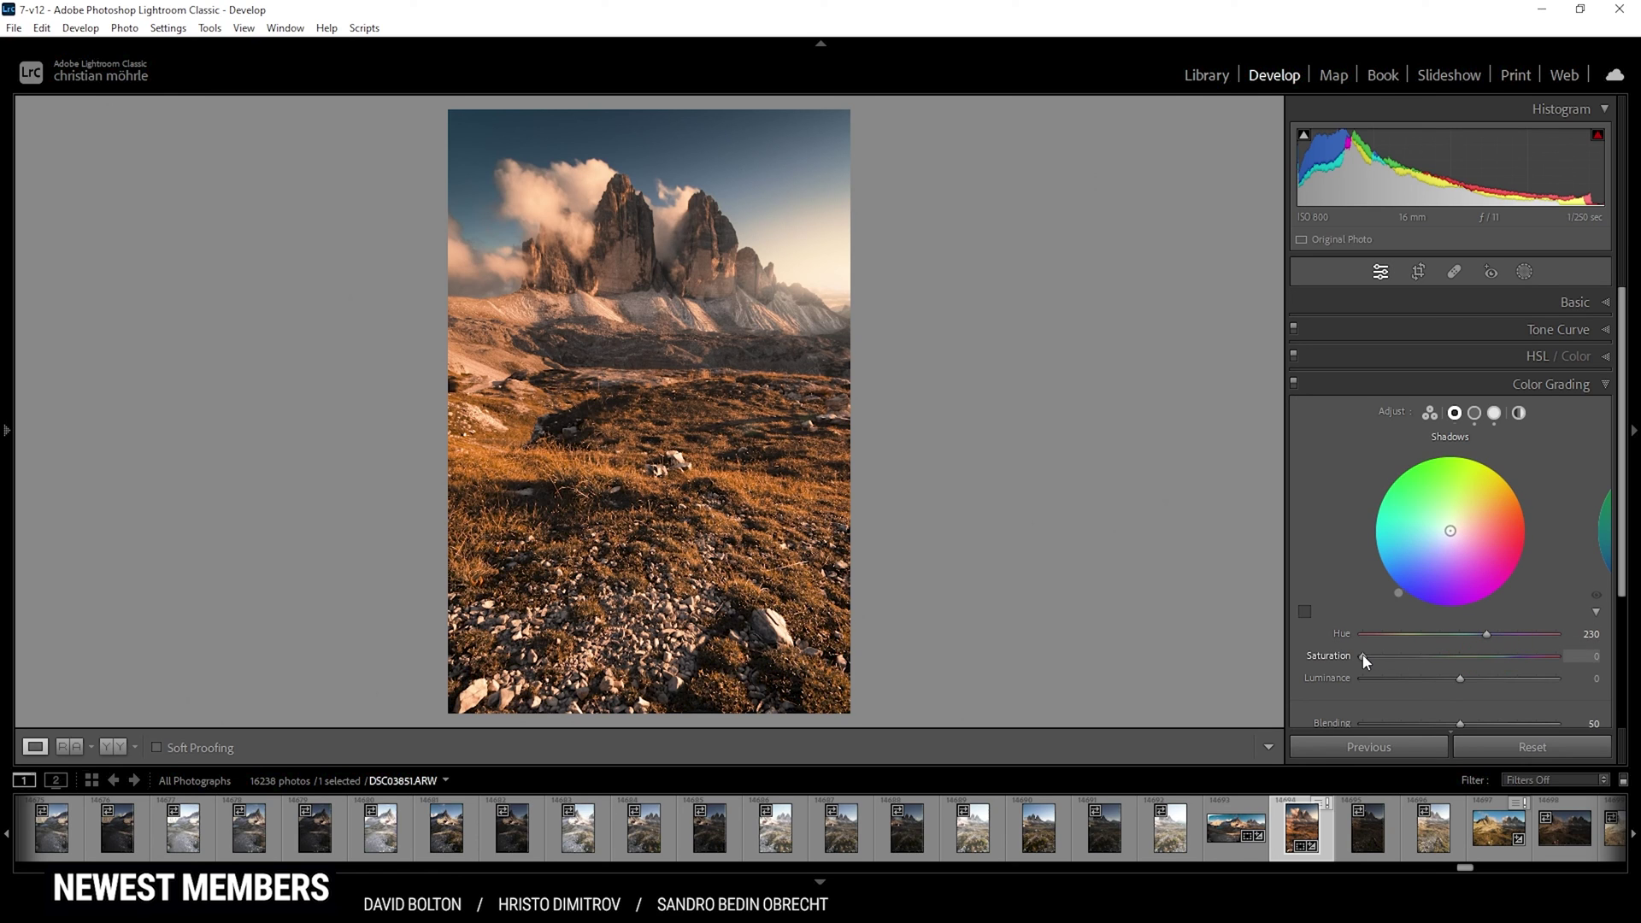
{"action": "left_click_drag", "start_coordinate": [1364, 656], "coordinate": [1388, 656]}
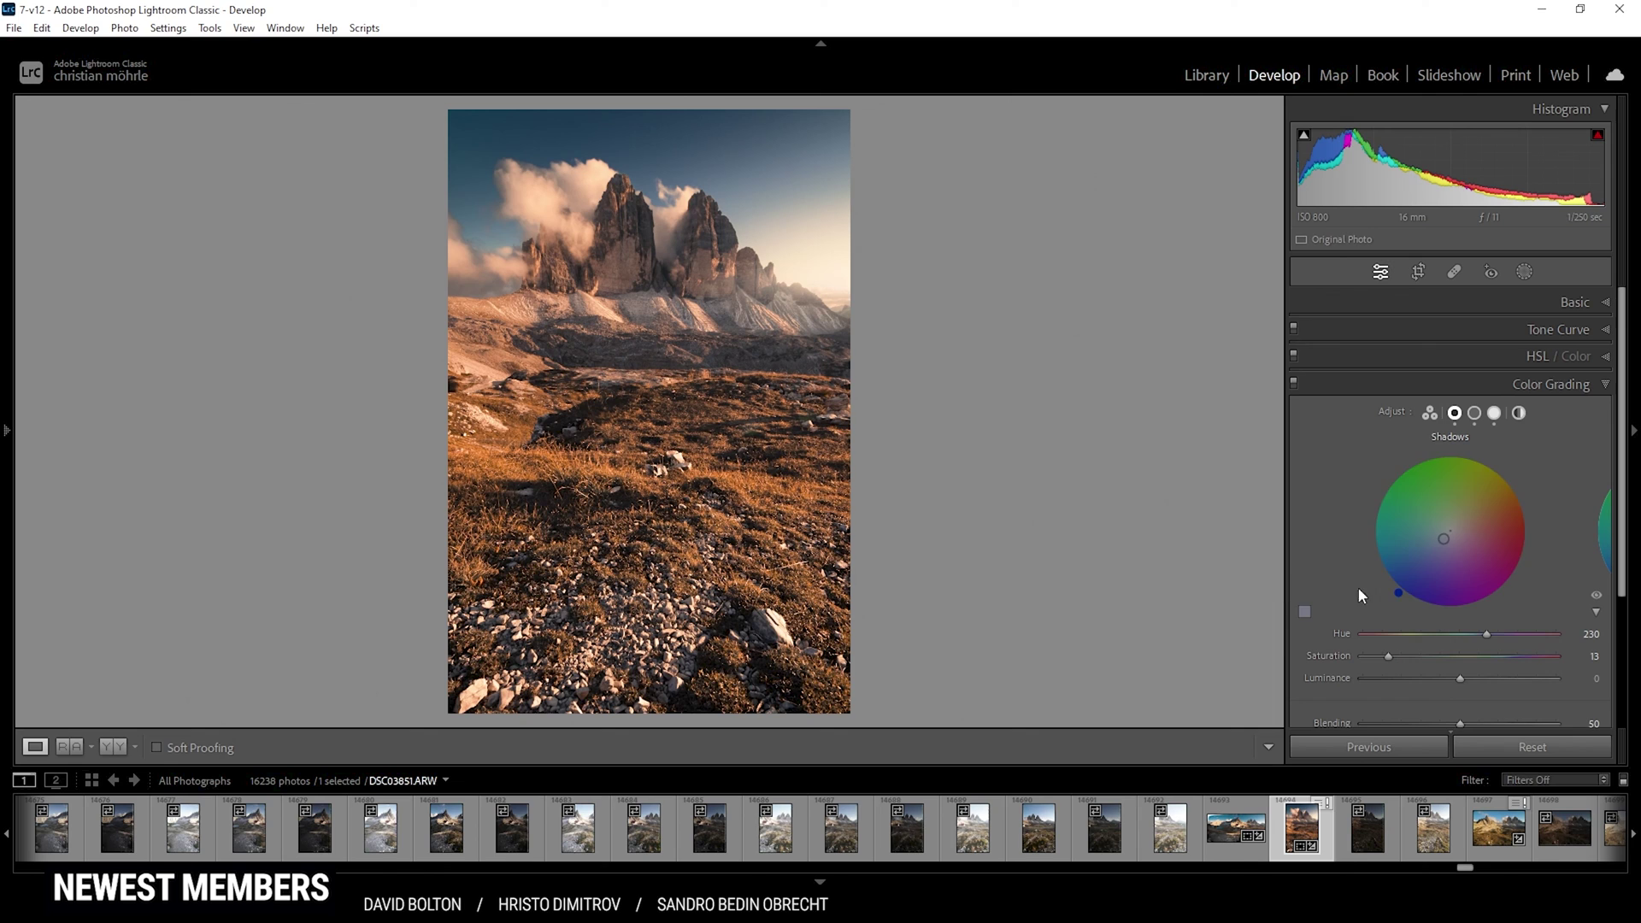
{"action": "left_click", "coordinate": [1474, 387]}
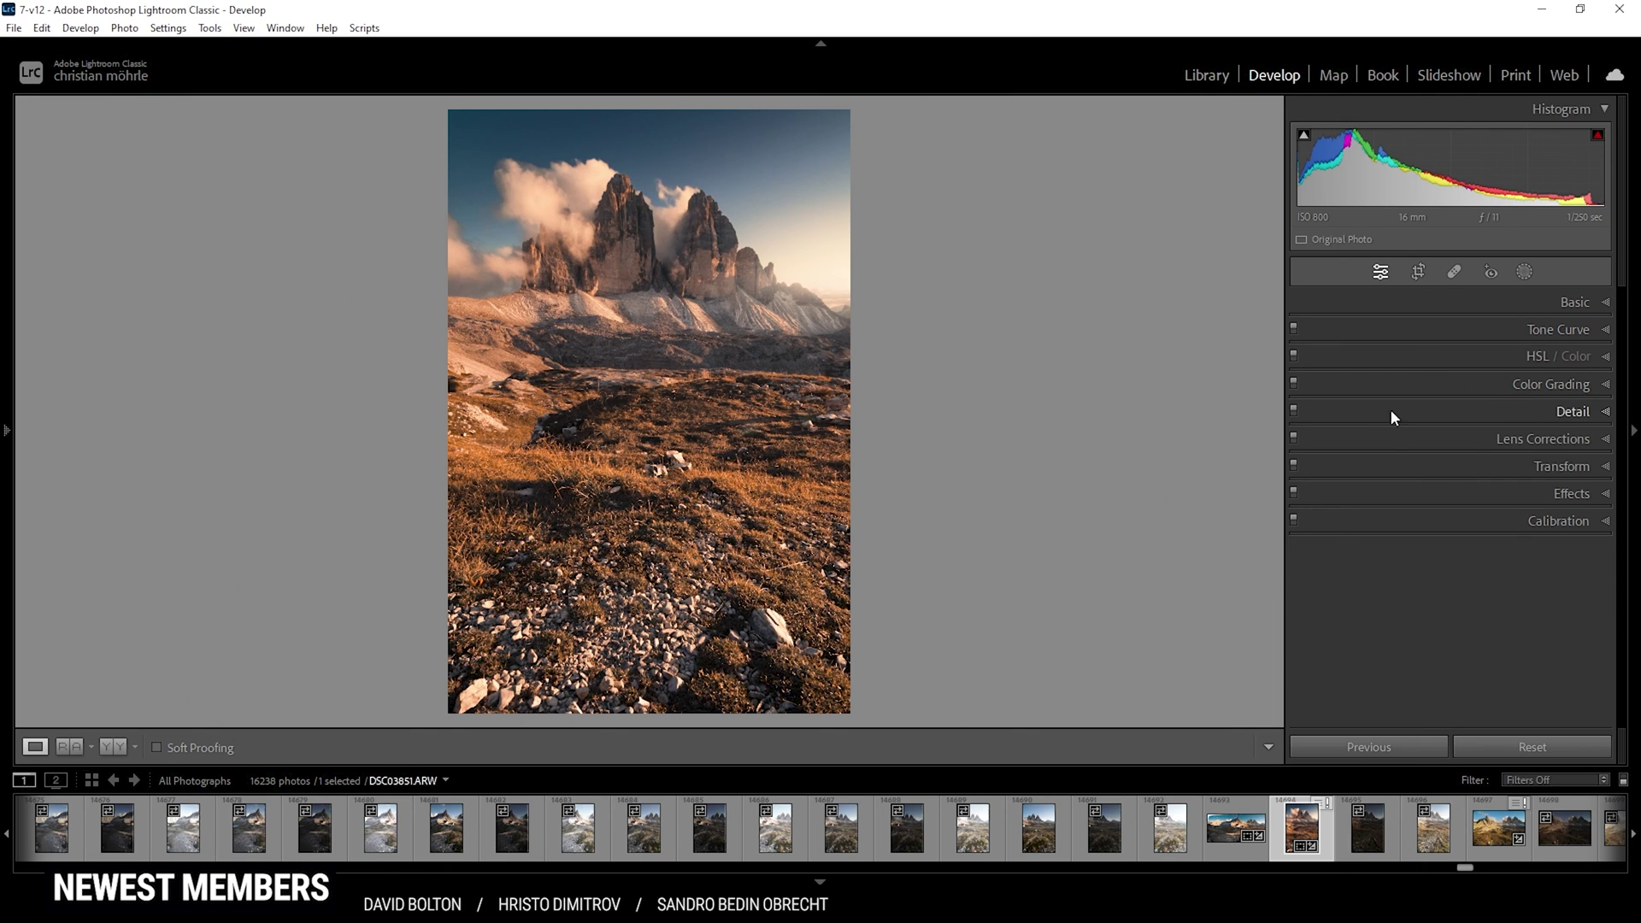
- Set the Blue Primary calibration to Hue −19 and Saturation −15
{"action": "left_click", "coordinate": [1447, 523]}
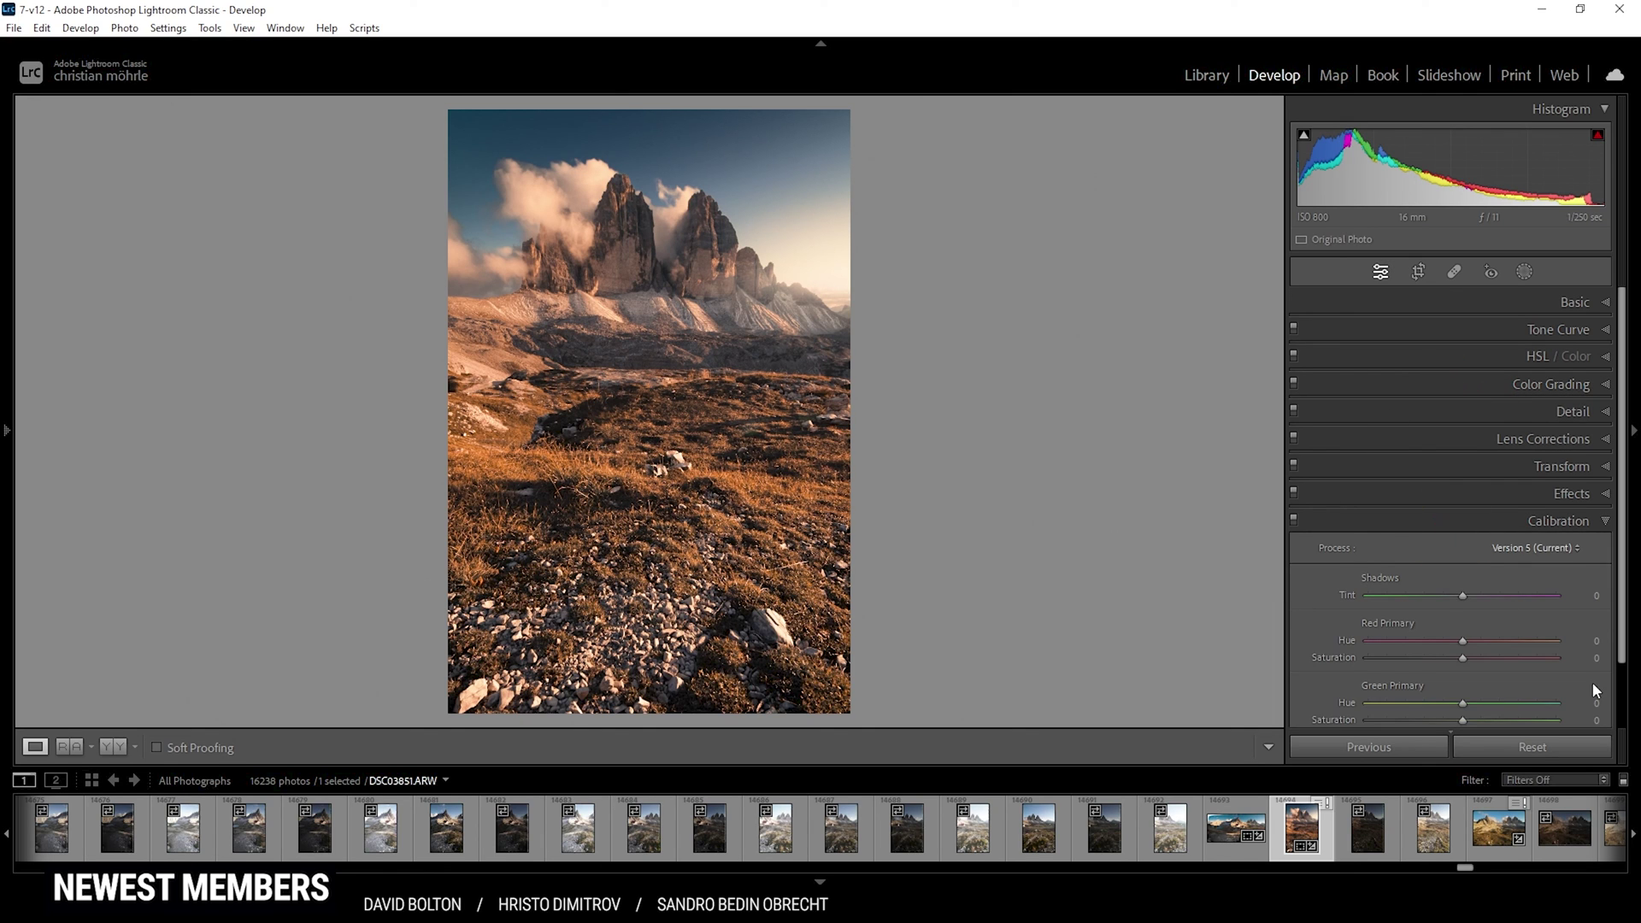
{"action": "scroll", "coordinate": [1556, 598], "scroll_direction": "down", "scroll_amount": 2}
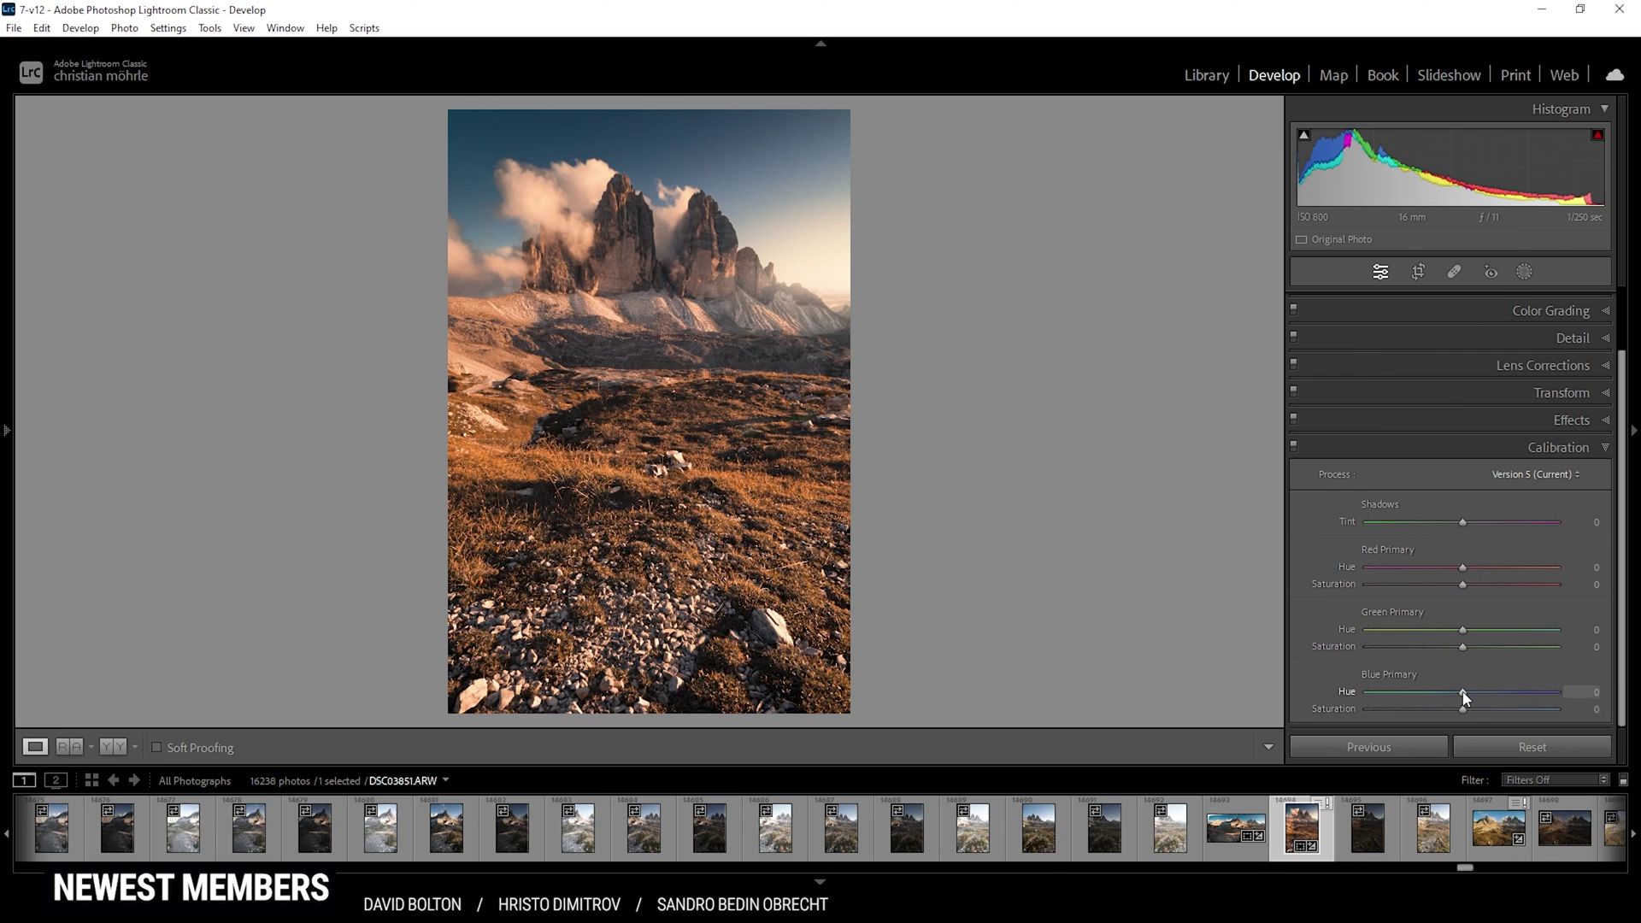
{"action": "mouse_move", "coordinate": [1464, 698]}
{"action": "left_mouse_down"}
{"action": "mouse_move", "coordinate": [1449, 692]}
{"action": "mouse_move", "coordinate": [1488, 709]}
{"action": "mouse_move", "coordinate": [1429, 708]}
{"action": "mouse_move", "coordinate": [1450, 709]}
{"action": "left_mouse_up"}
{"action": "left_click", "coordinate": [1607, 448]}
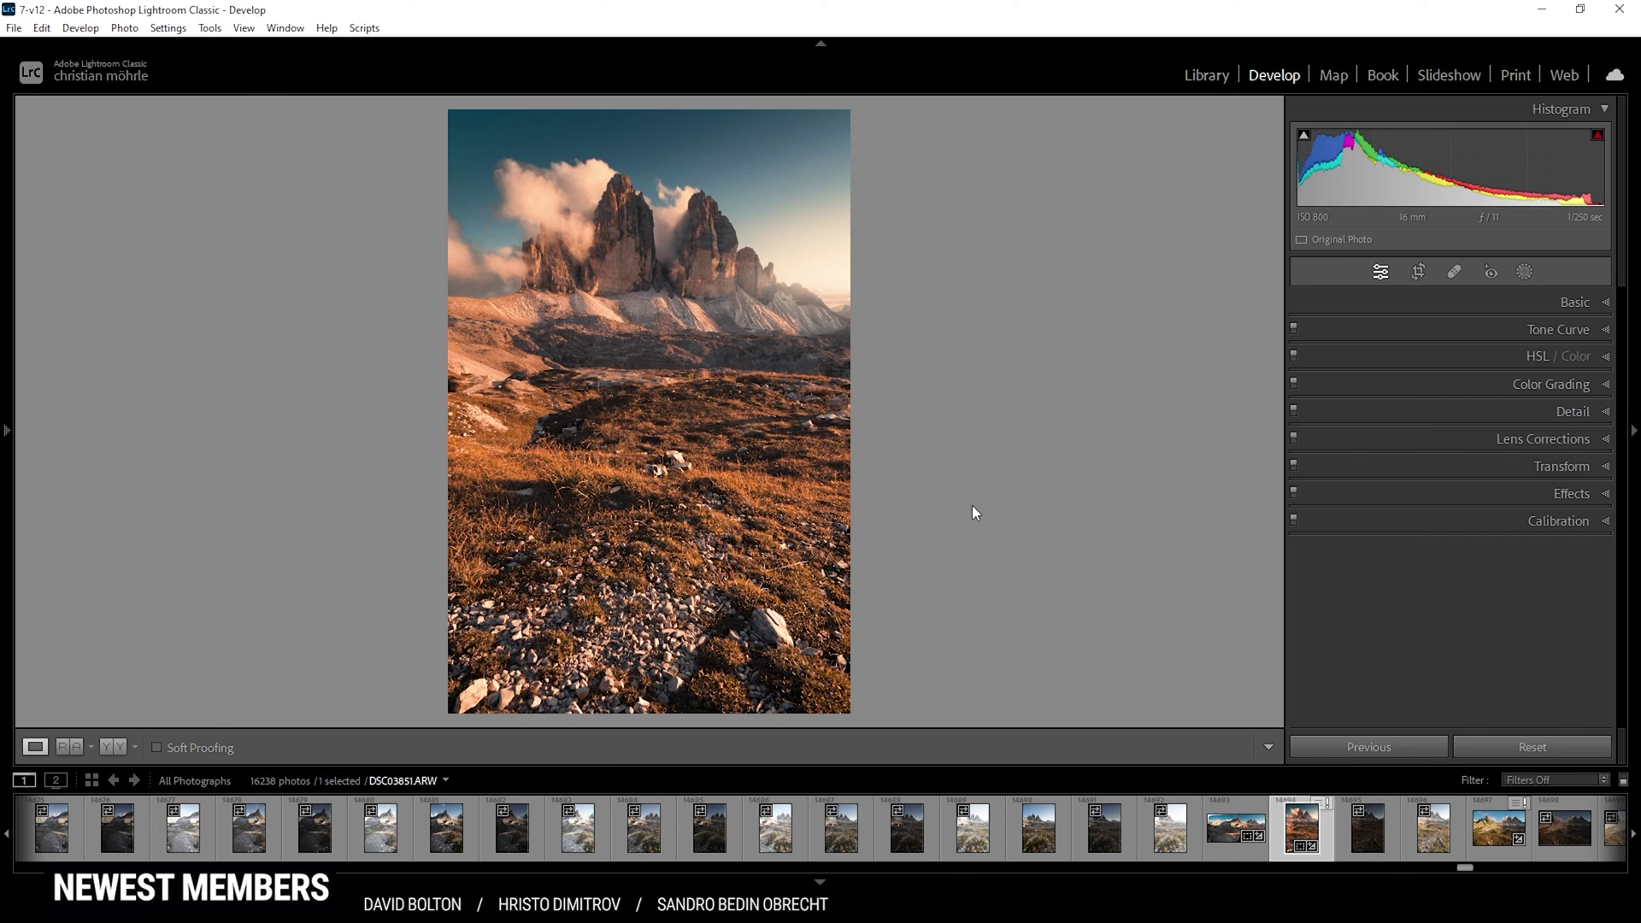
- Set Detail sharpening Radius to 0.5 and raise Masking to 82
{"action": "left_click", "coordinate": [1517, 417]}
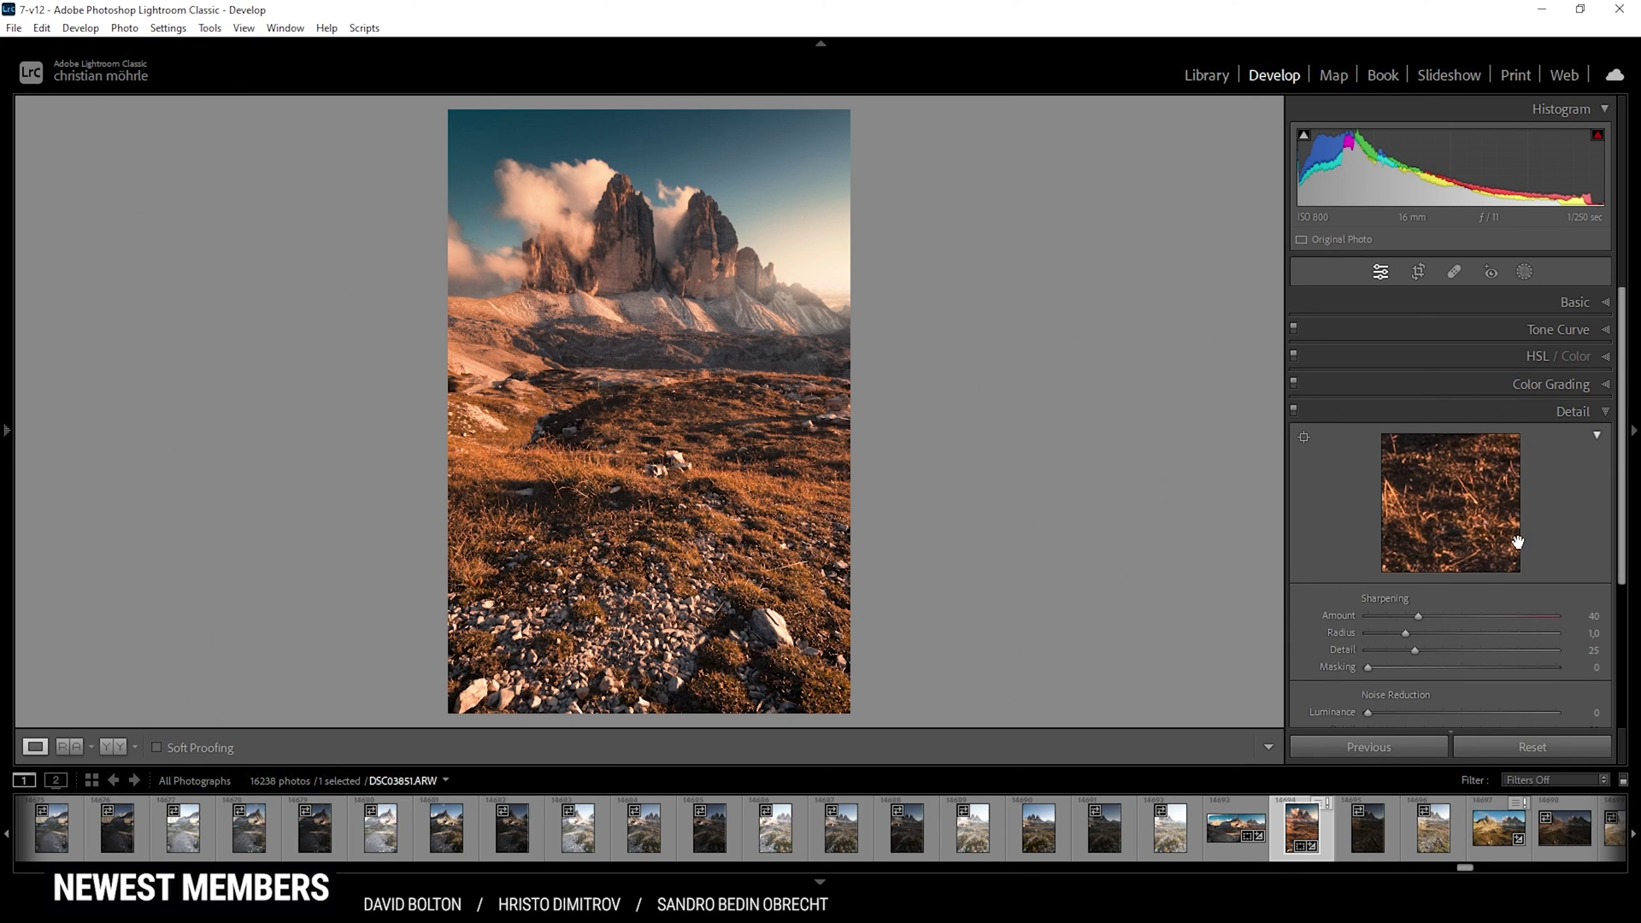
{"action": "left_click_drag", "start_coordinate": [1405, 634], "coordinate": [1365, 632]}
{"action": "left_click_drag", "start_coordinate": [1414, 668], "coordinate": [1523, 676]}
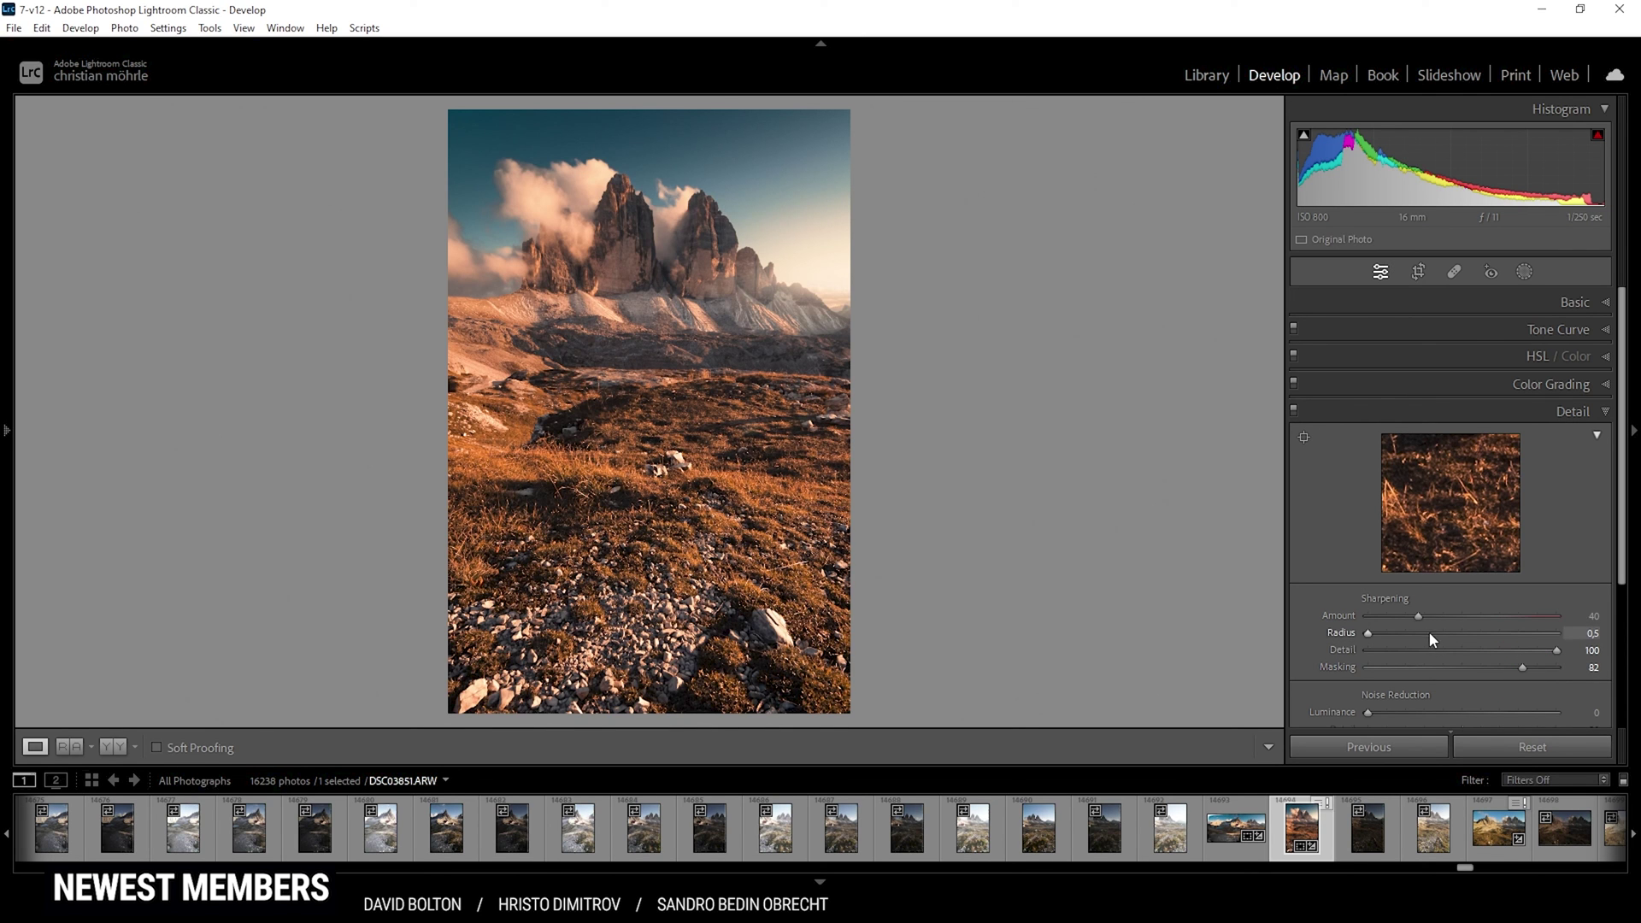